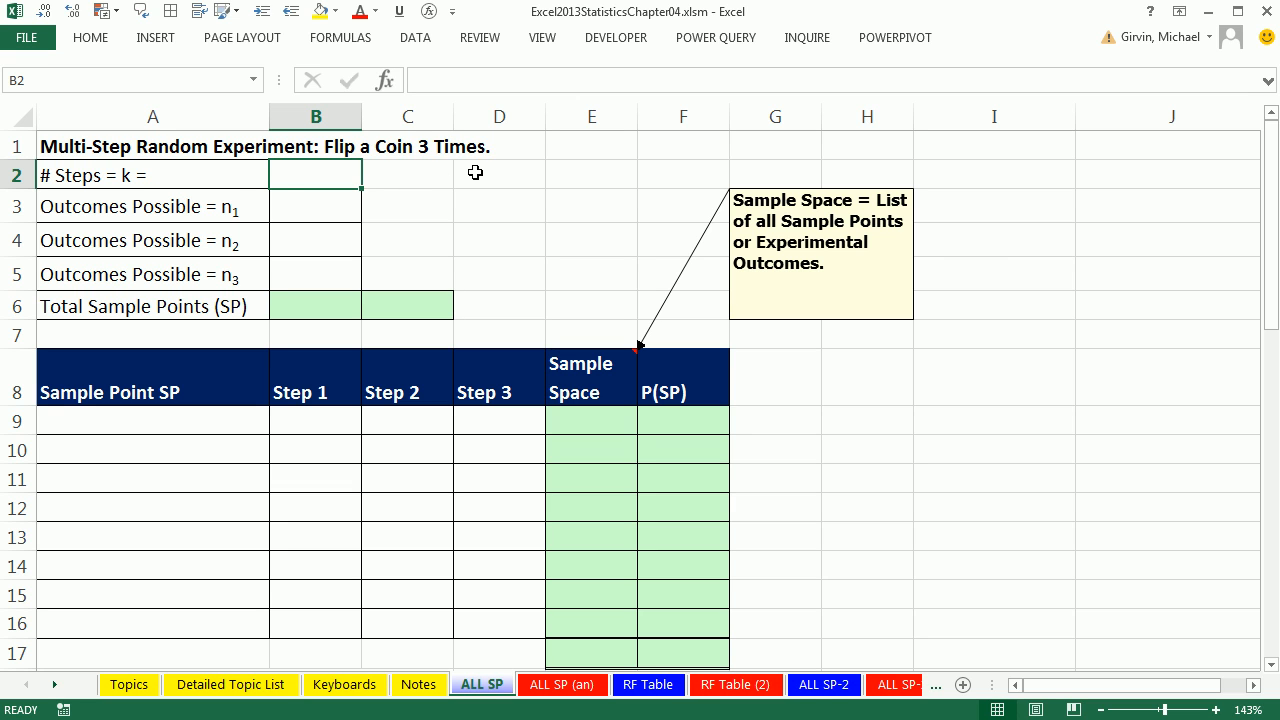
Enter 3 as the number of steps k and 2 as the possible outcomes for each of n1, n2 and n3
text(3)
key(Return)
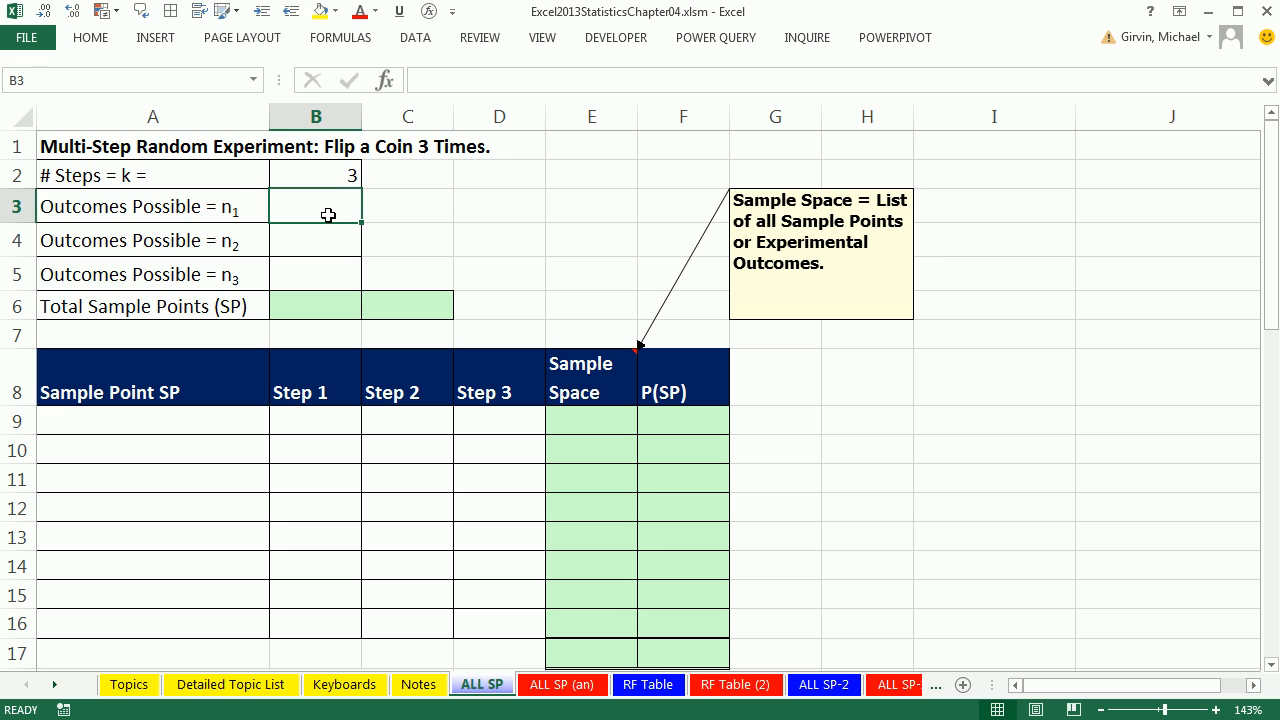
text(2)
key(Return)
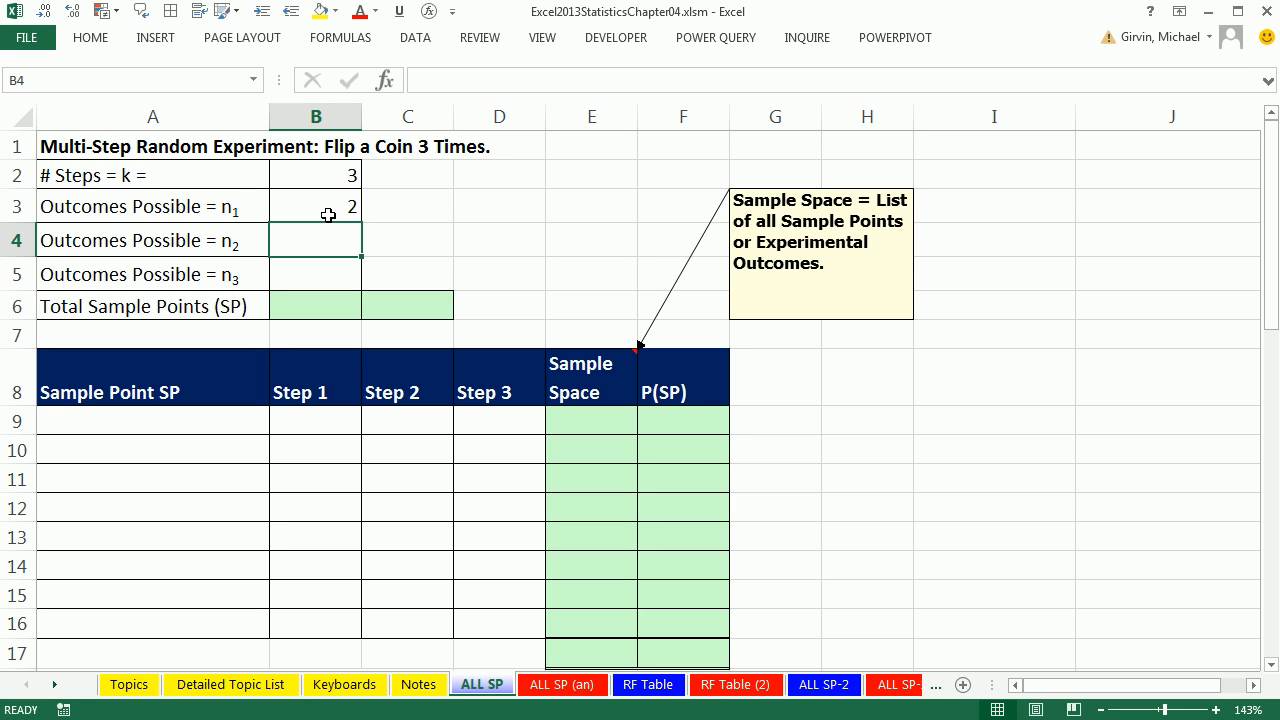
text(2)
key(Return)
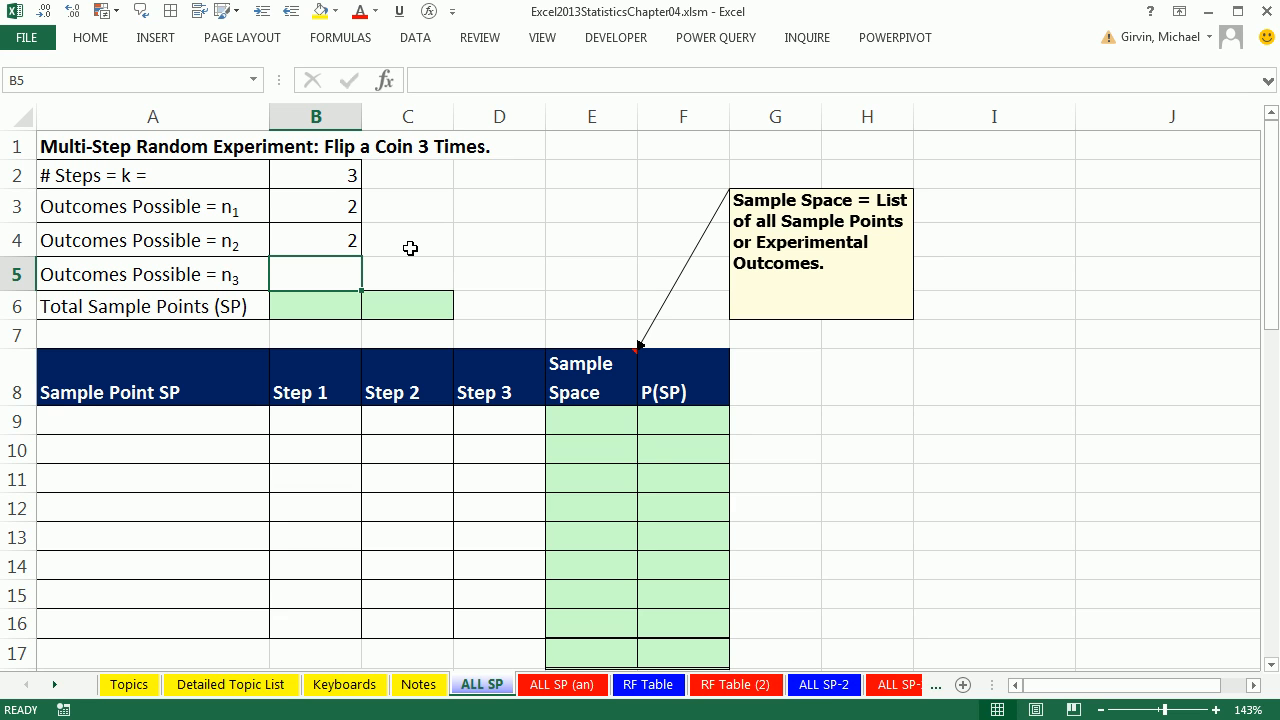
text(2)
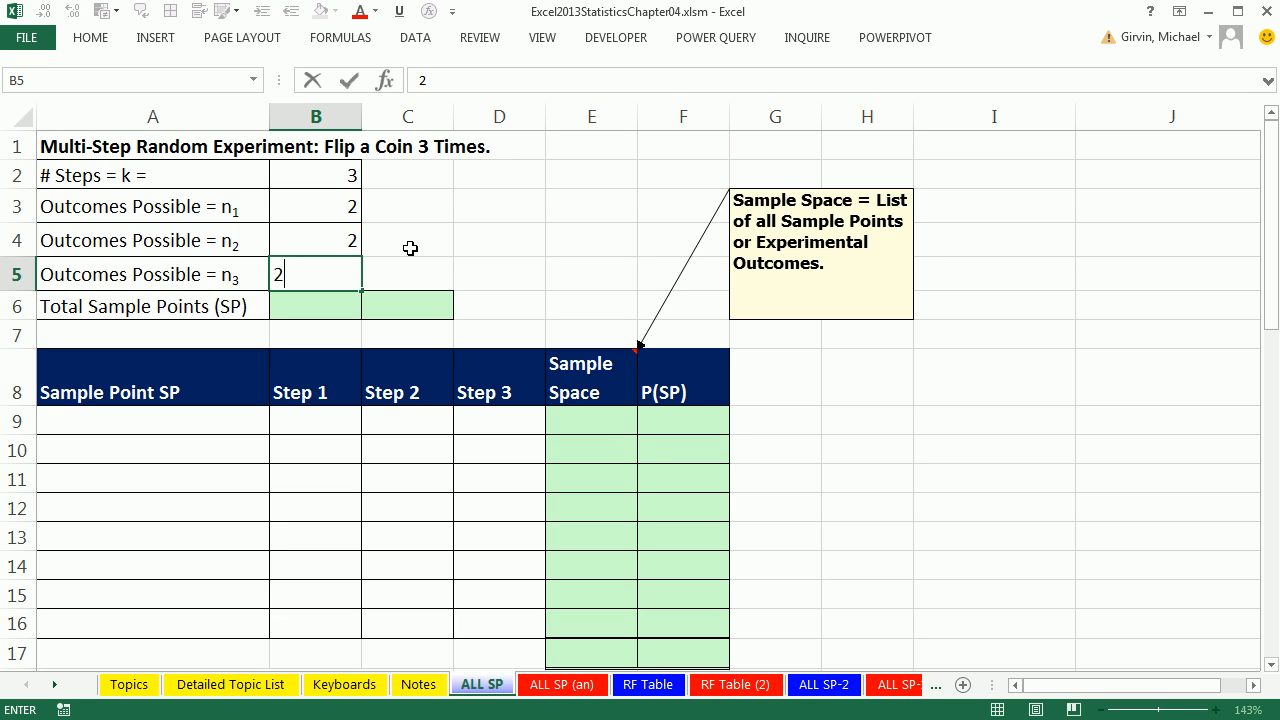
key(Return)
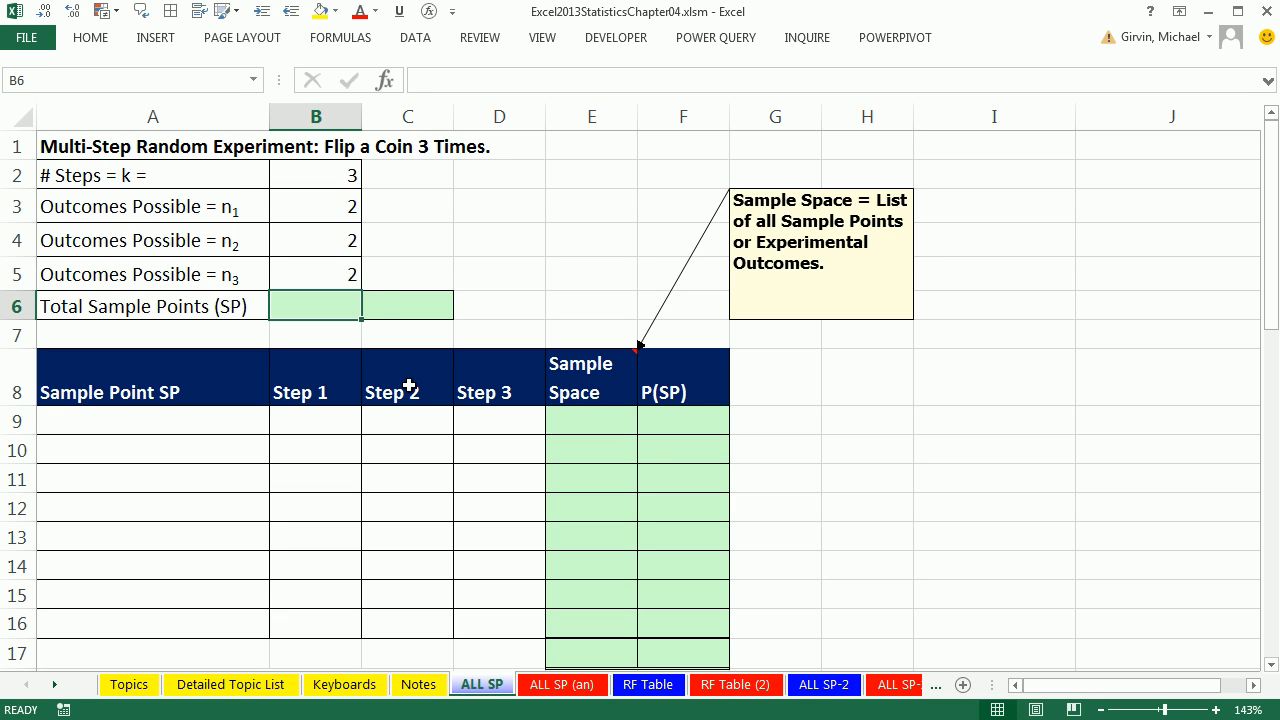
Calculate the total sample points in B6 by multiplying the three outcome counts with =B3*B4*B5
text(=)
key(Up)
key(Up)
key(Up)
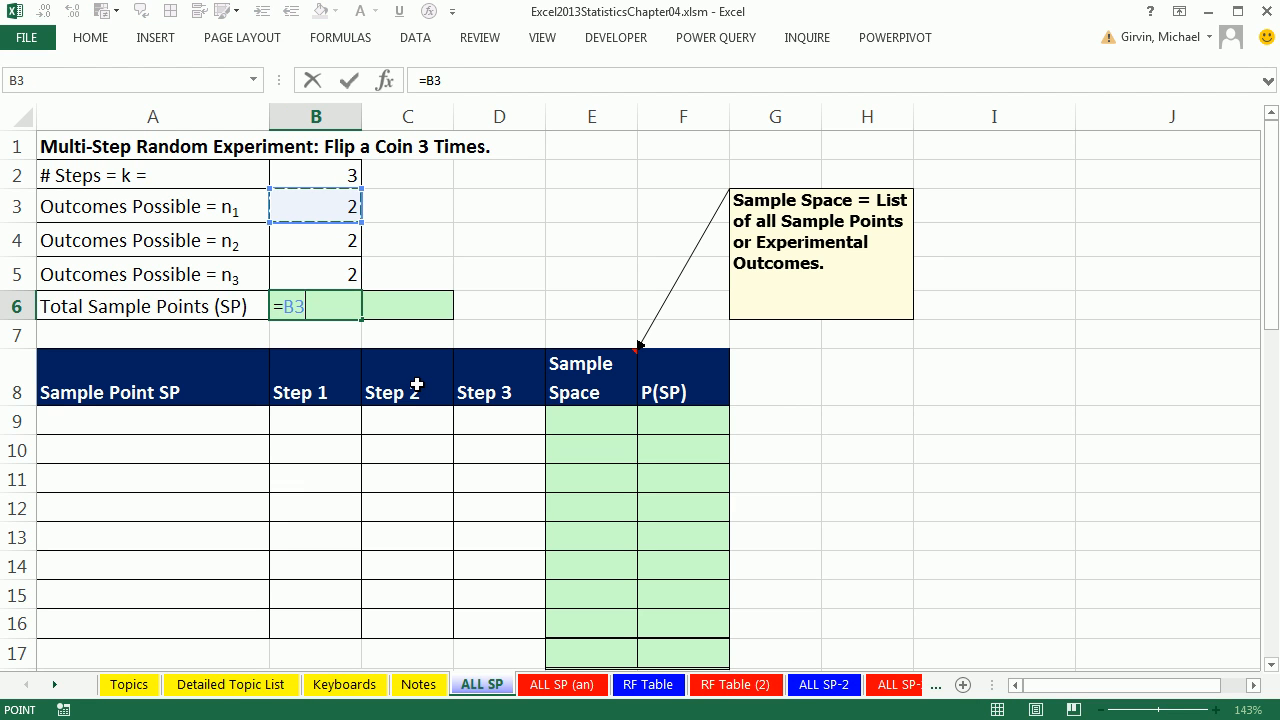
text(*)
key(Up)
key(Up)
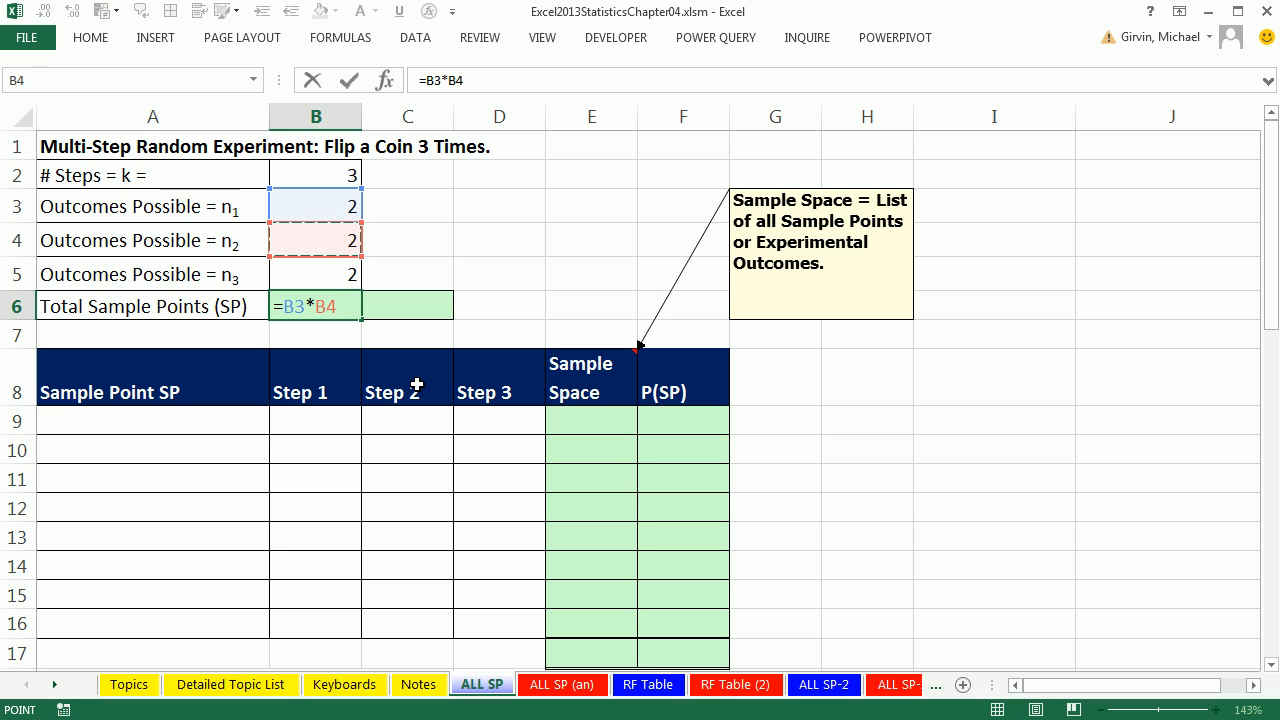
text(*)
key(Up)
key(Up)
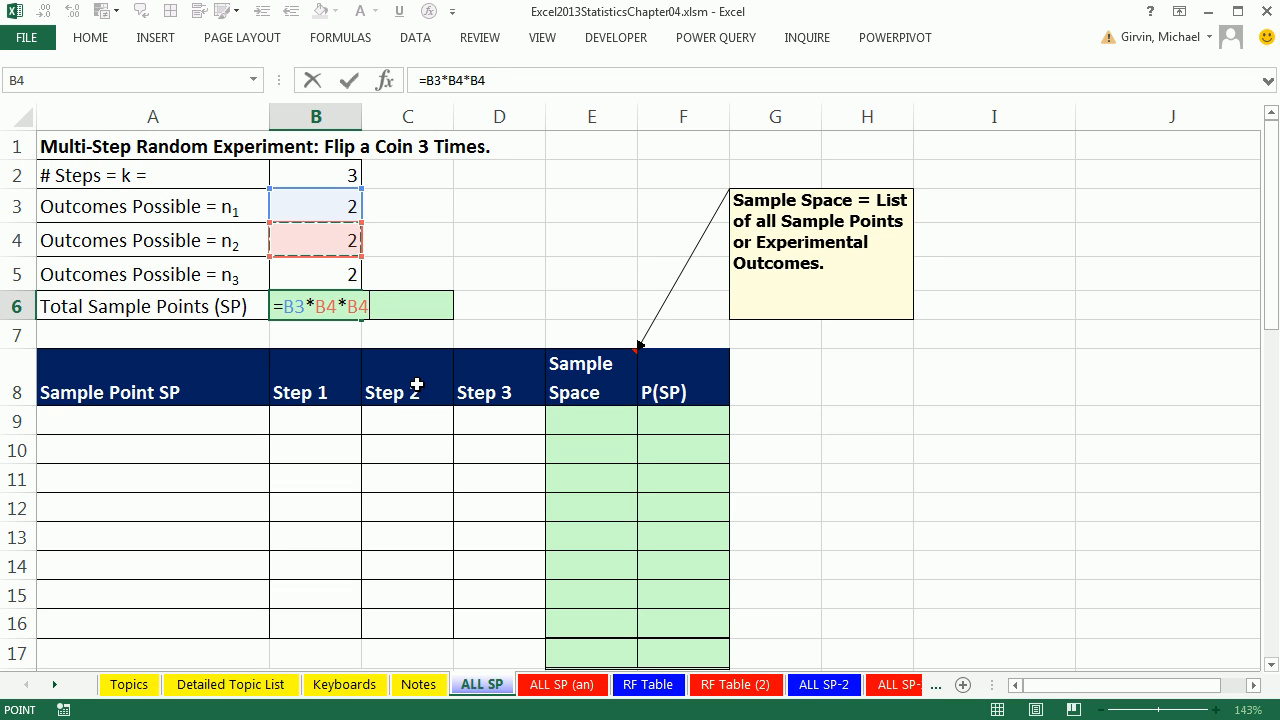
key(Down)
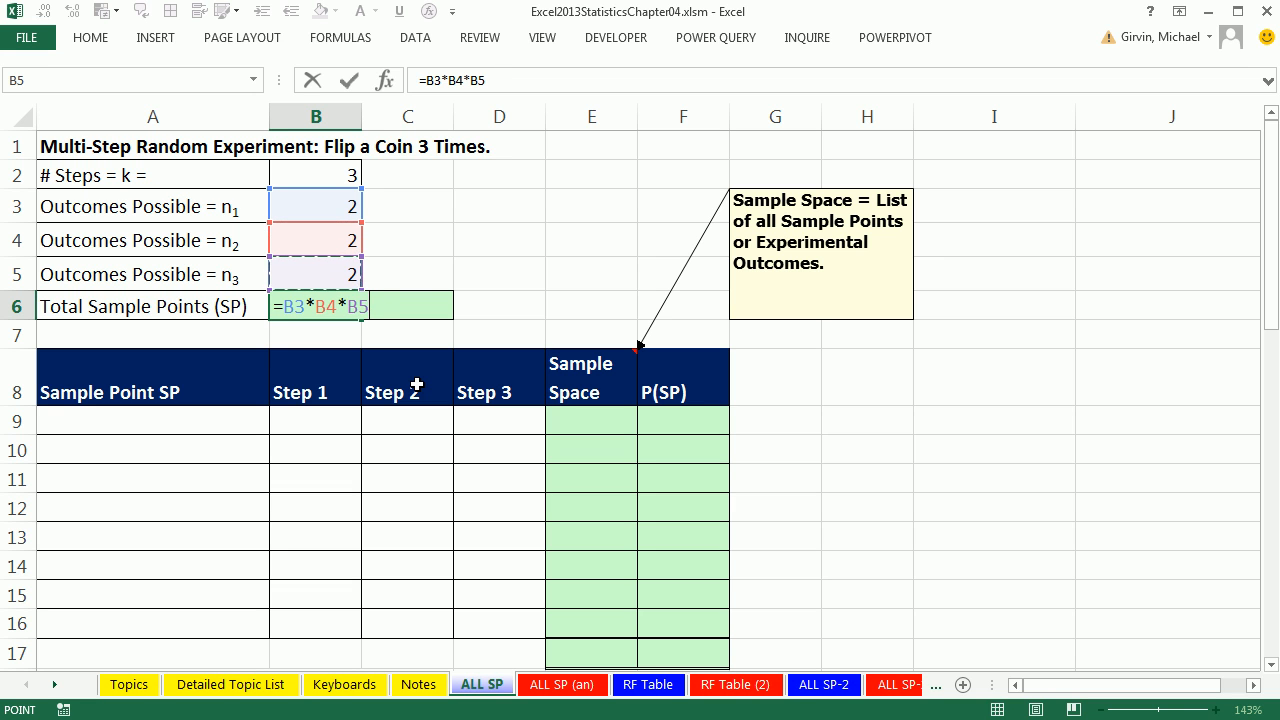
key(Tab)
Calculate the total sample points a second way in C6 with the power formula =B3^B2
text(=)
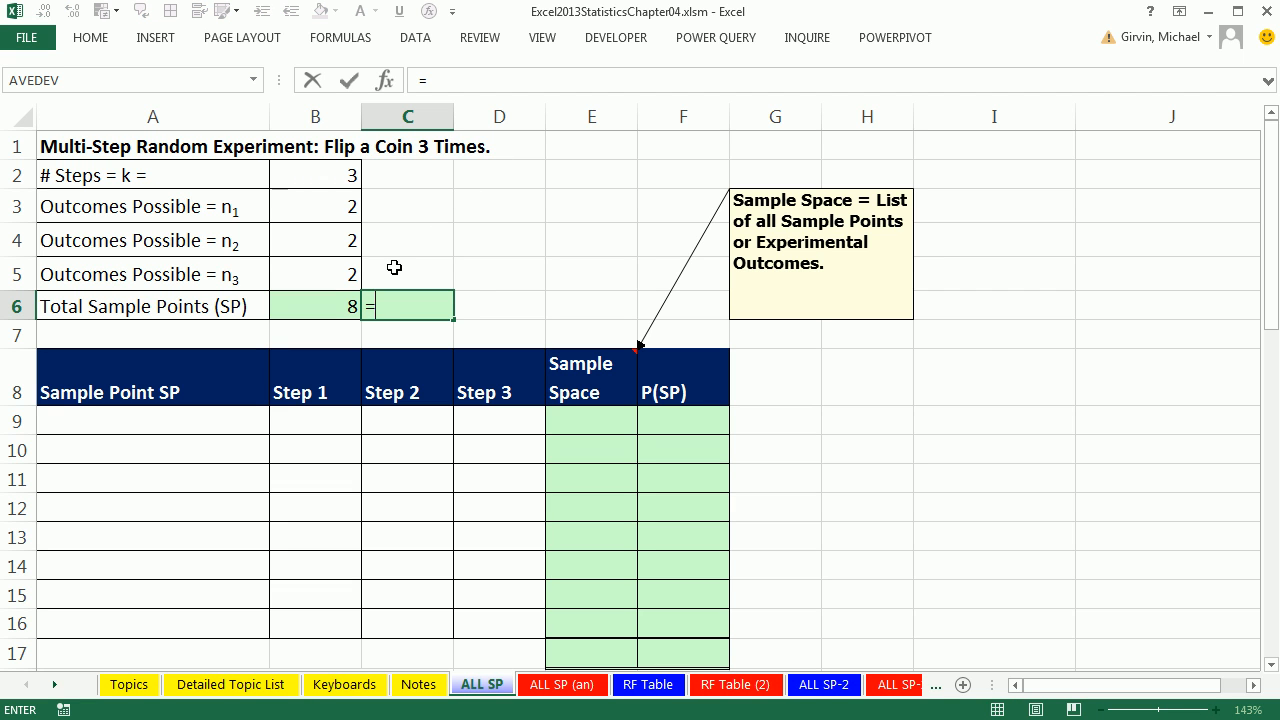
click(330, 208)
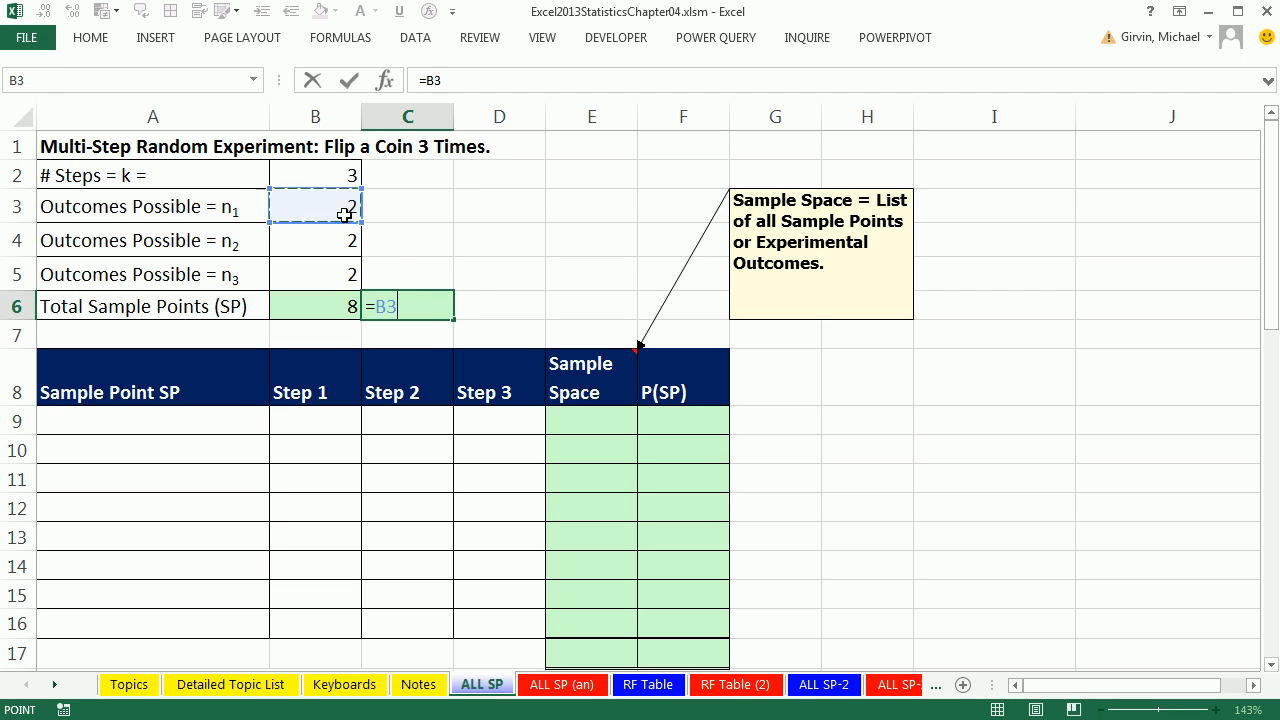
text(^)
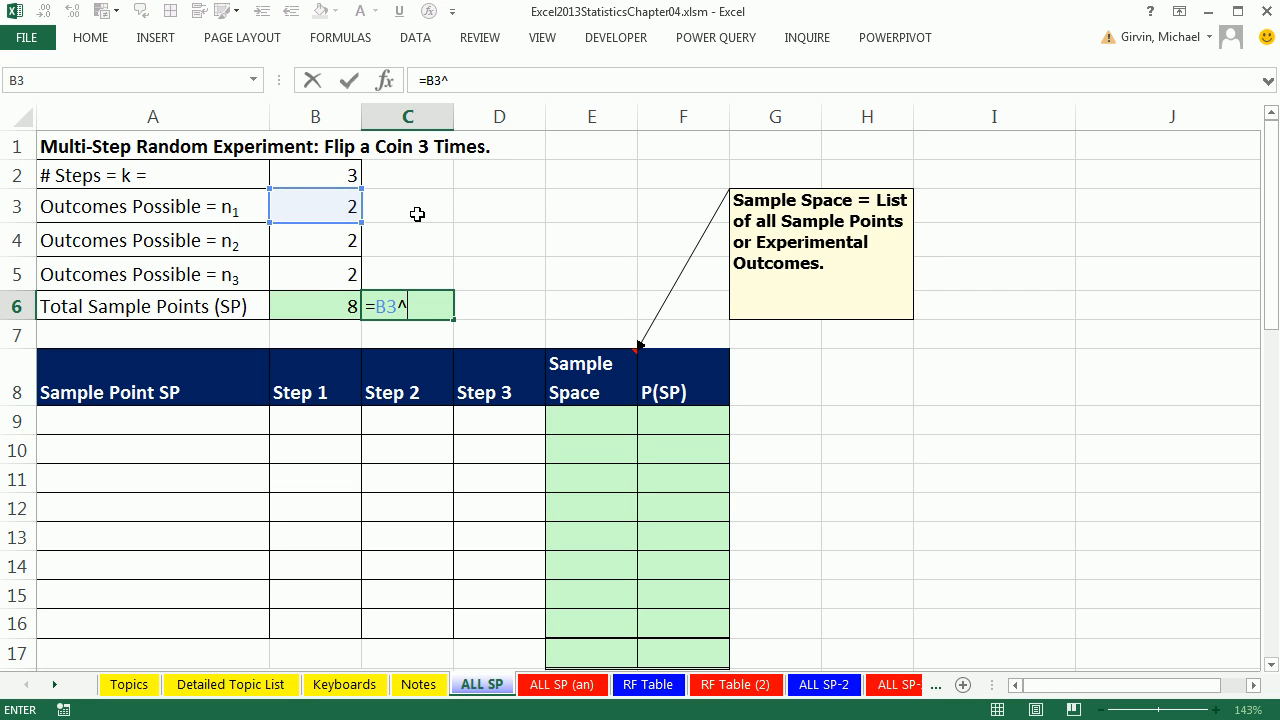
click(338, 179)
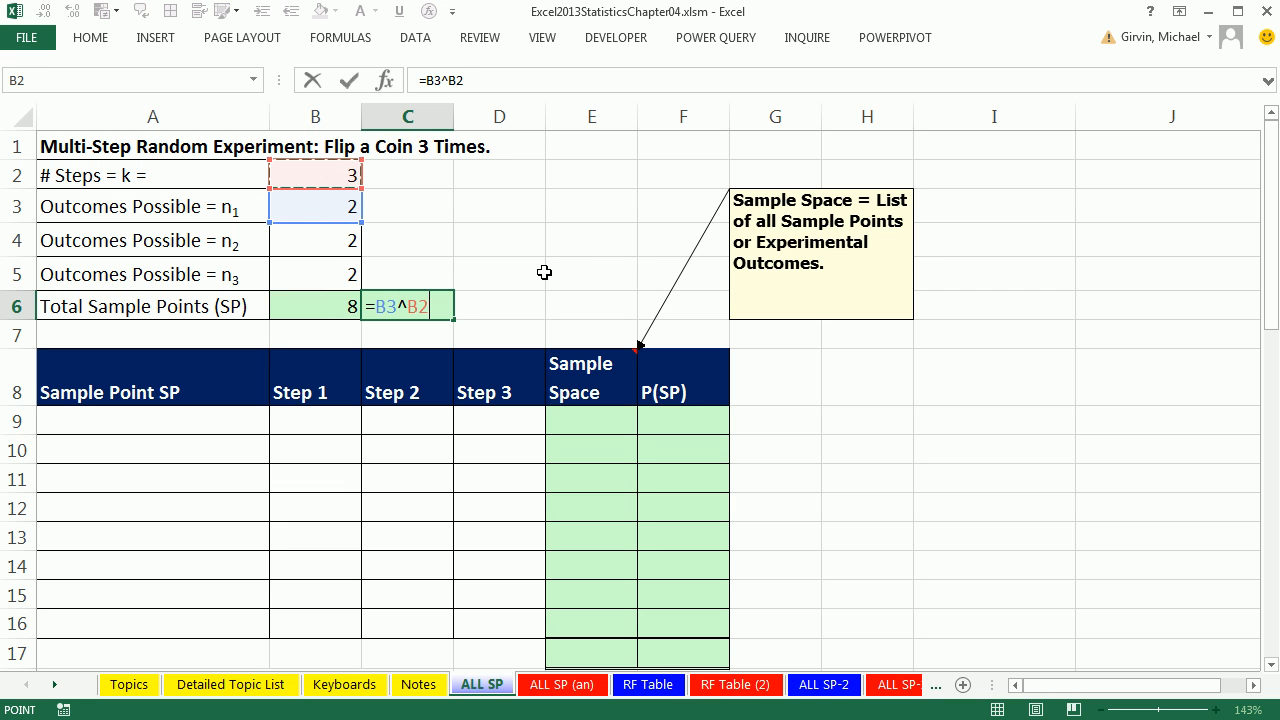
key(ctrl+Return)
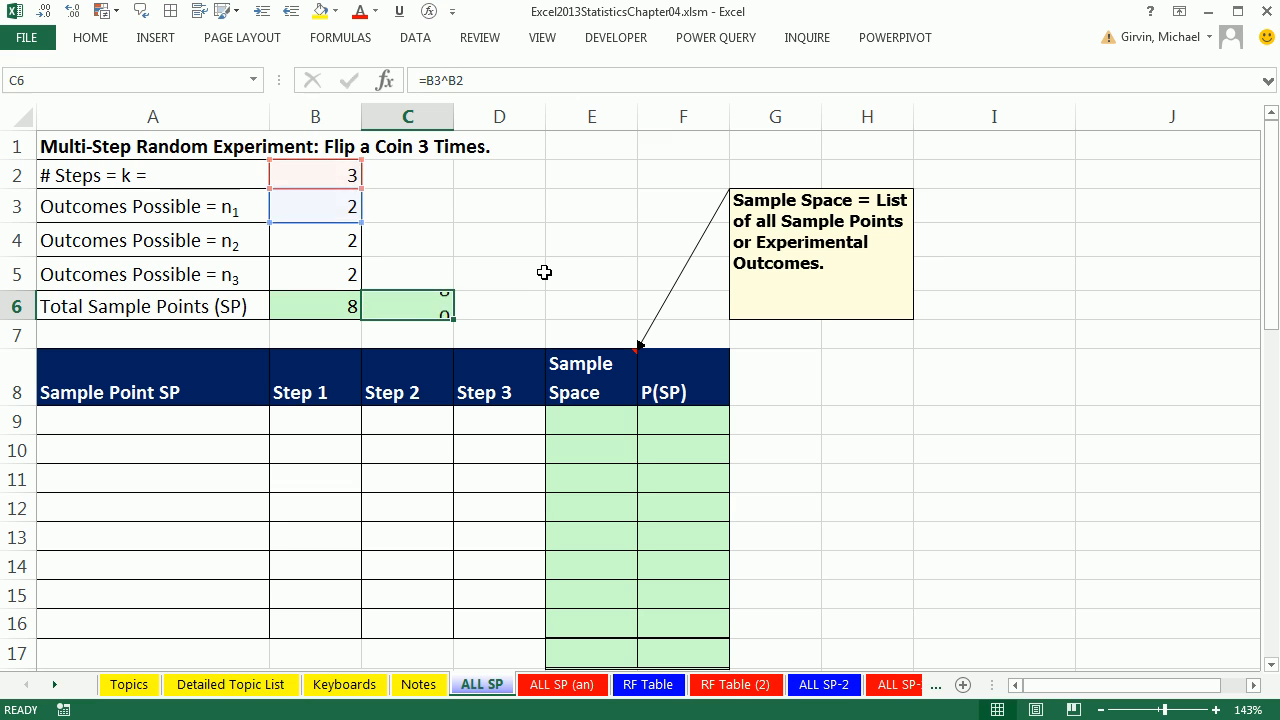
Number the sample points from 1 to 8 in A9:A16 by entering 1 and 2 and extending the series
click(264, 421)
text(1)
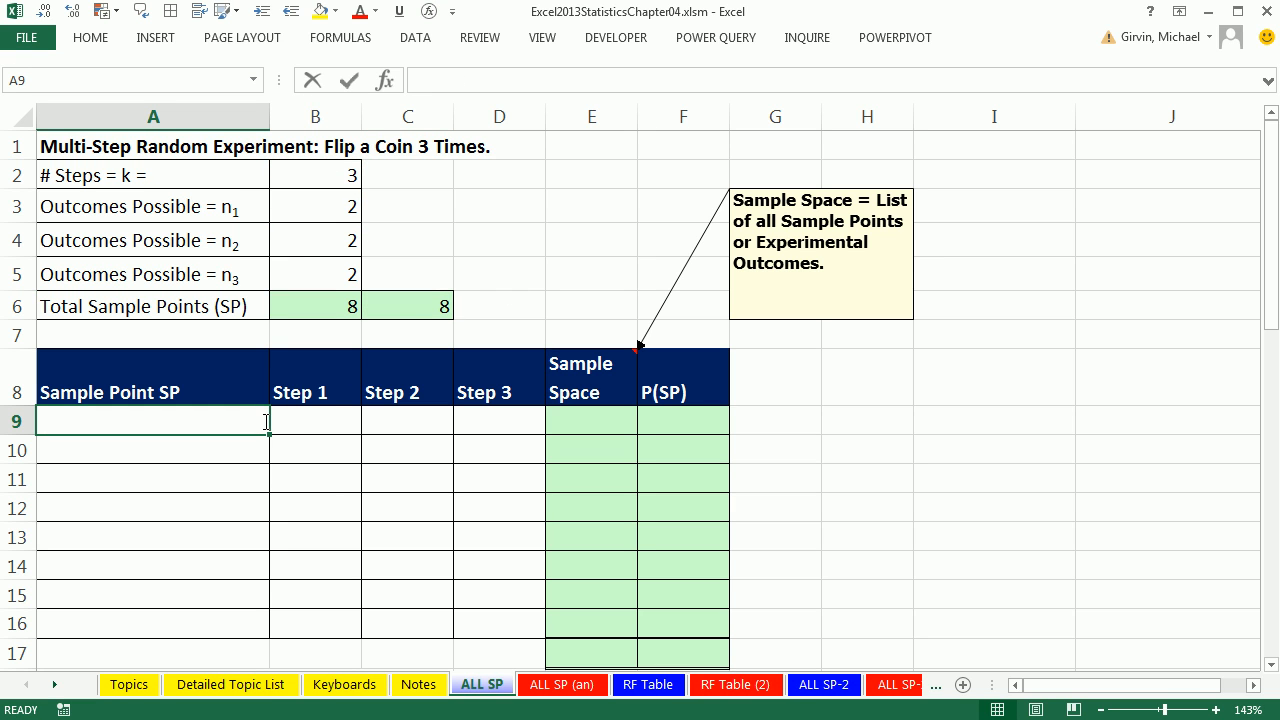
key(Return)
text(2)
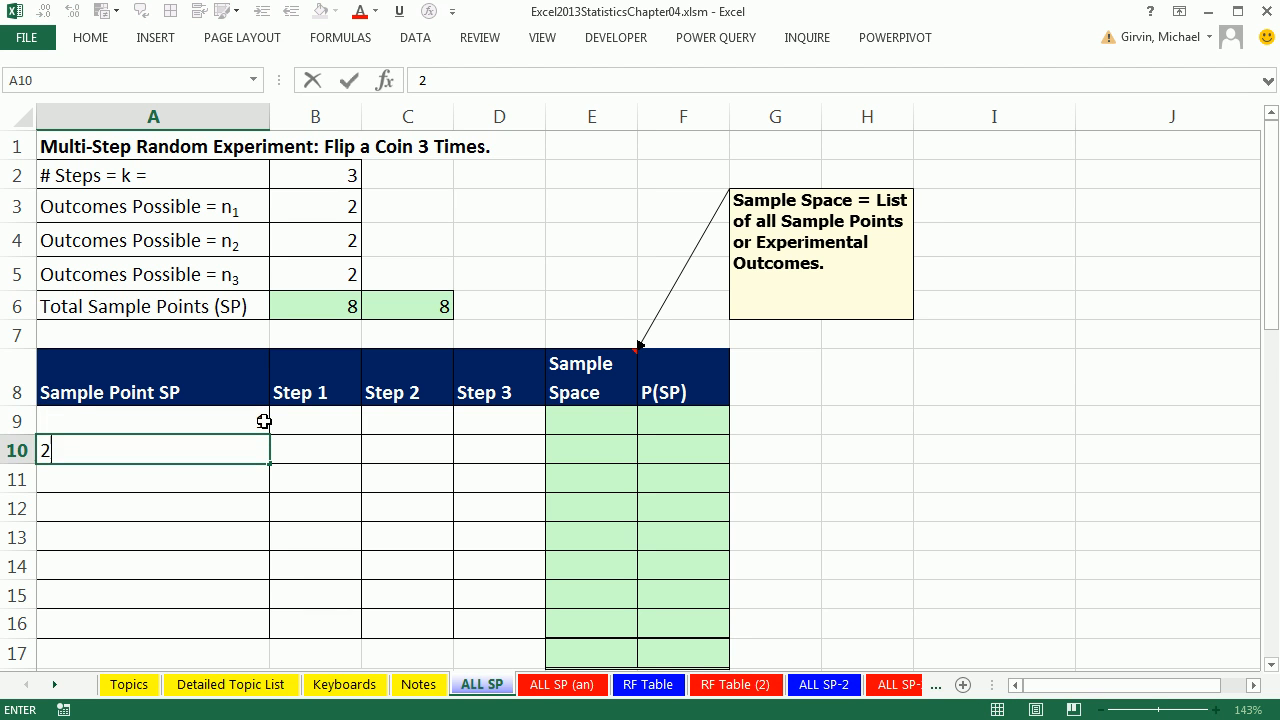
key(Return)
drag(228, 424, 231, 448)
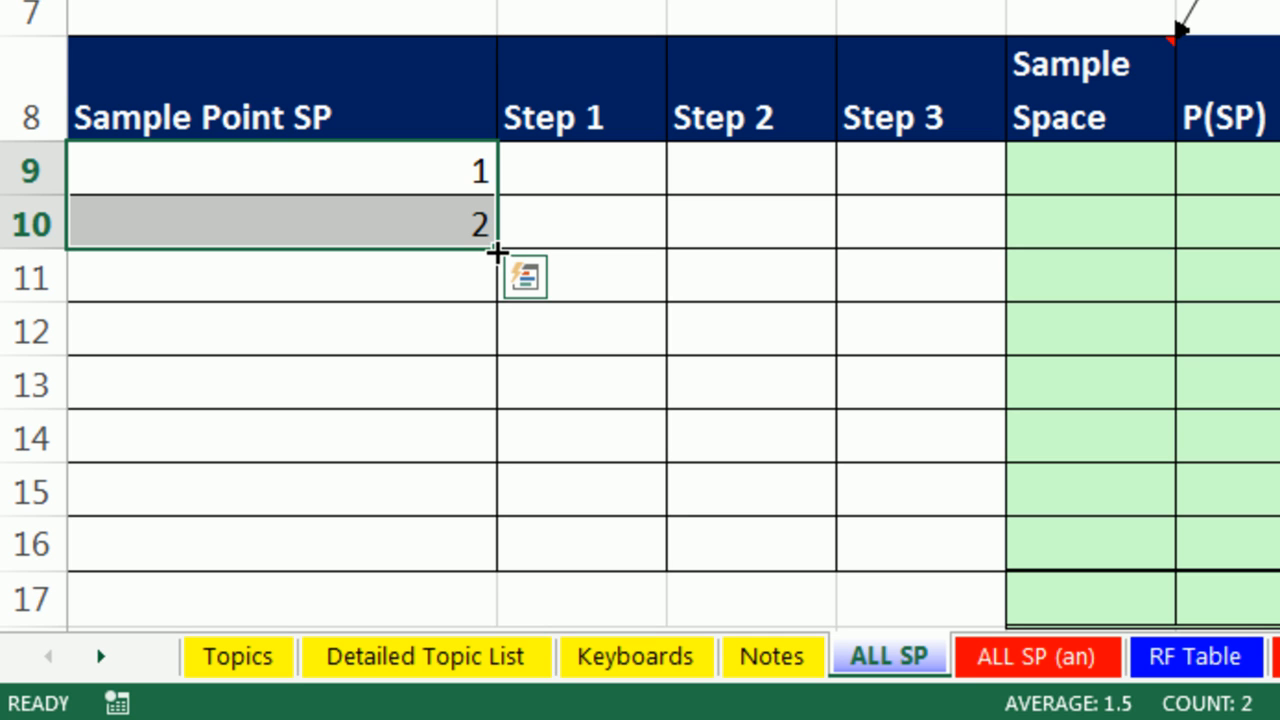
drag(497, 252, 507, 558)
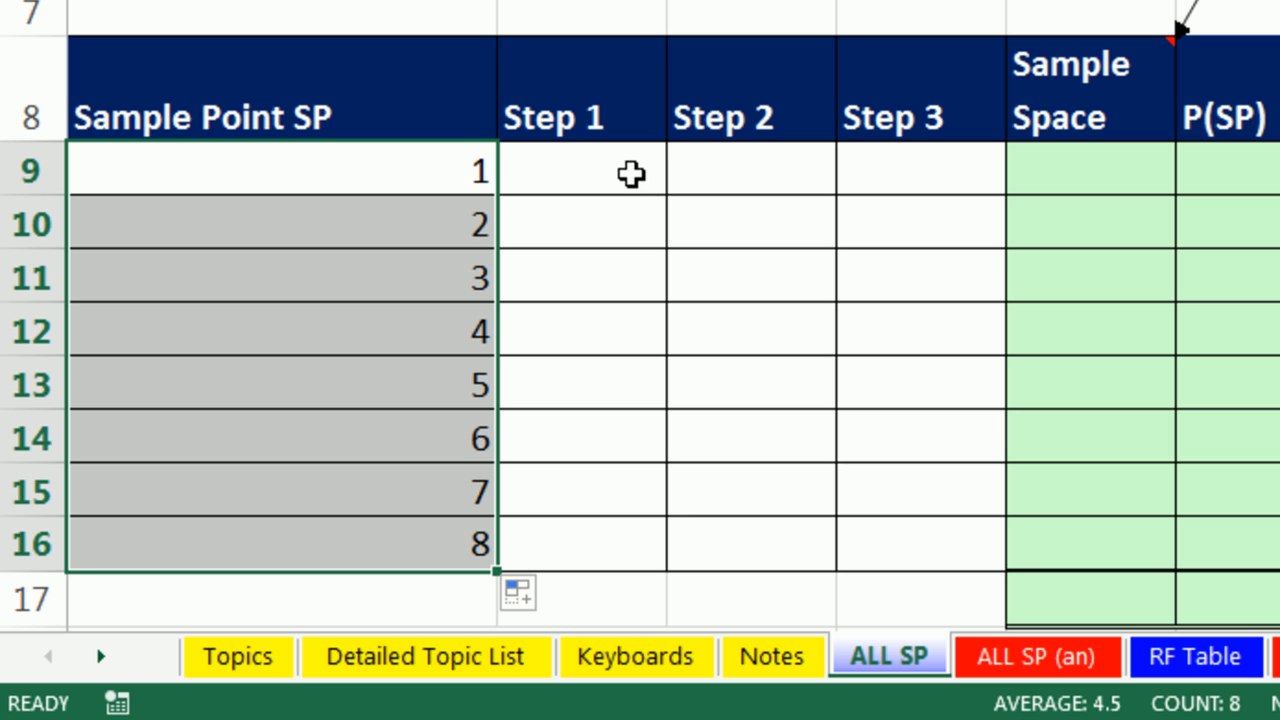
Enter the outcomes H, H, H for Steps 1 to 3 of sample point 1 in row 9
click(631, 174)
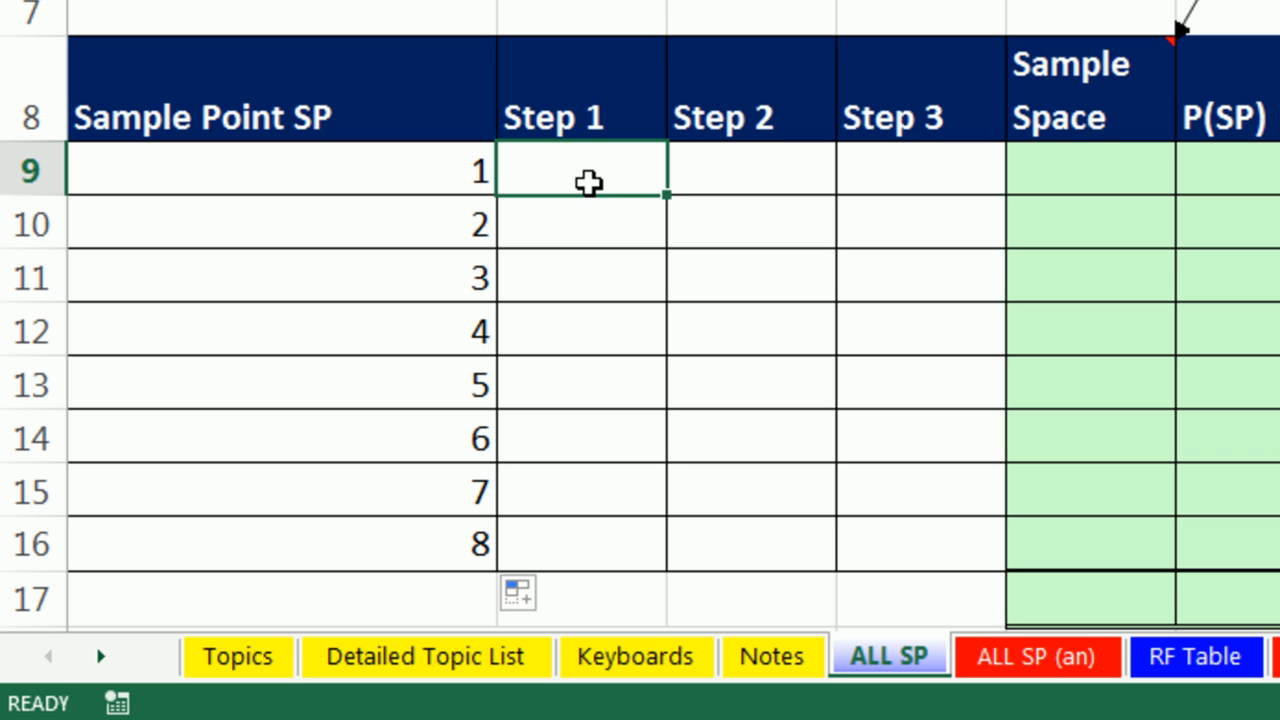
text(H)
key(Tab)
text(H)
key(ctrl+Return)
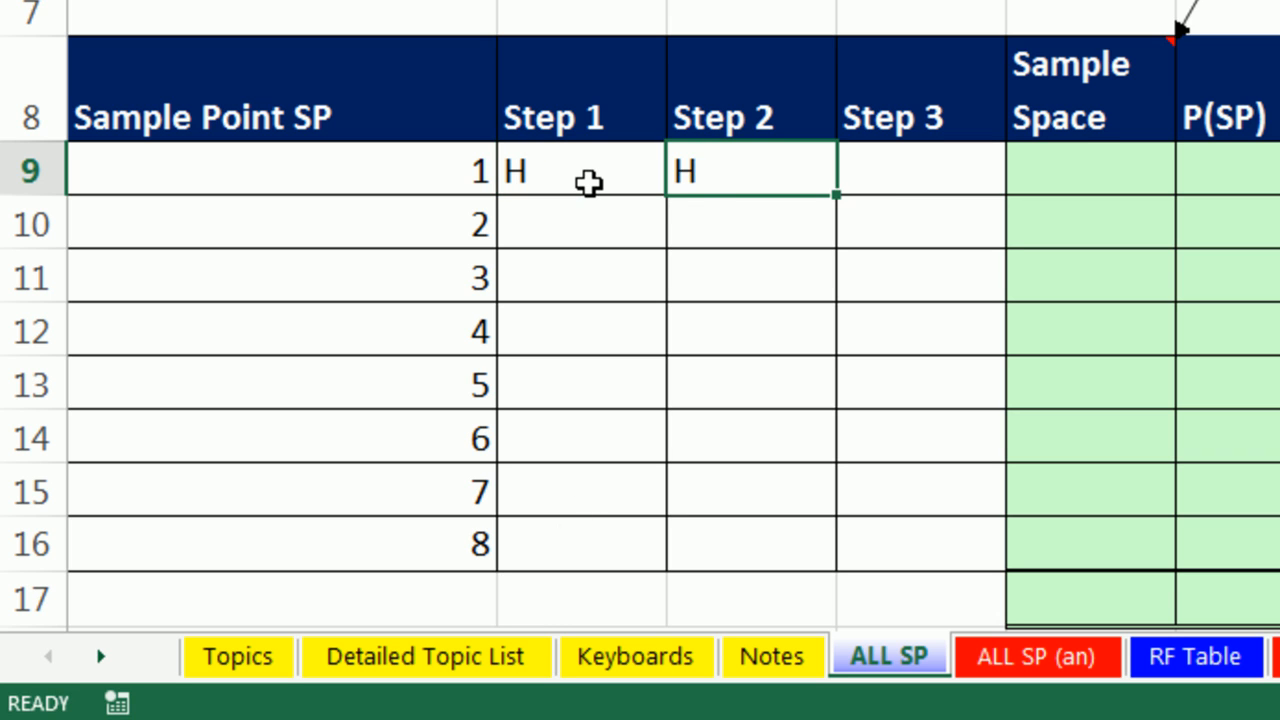
key(Tab)
text(H)
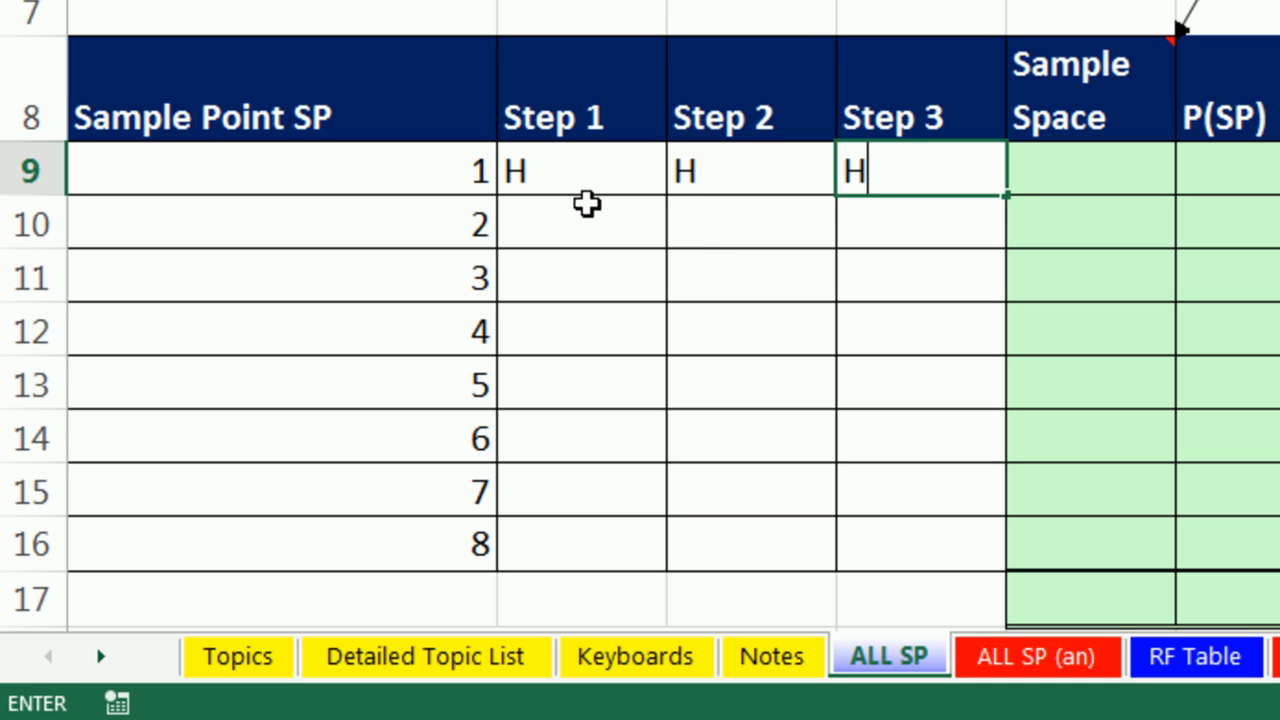
key(Return)
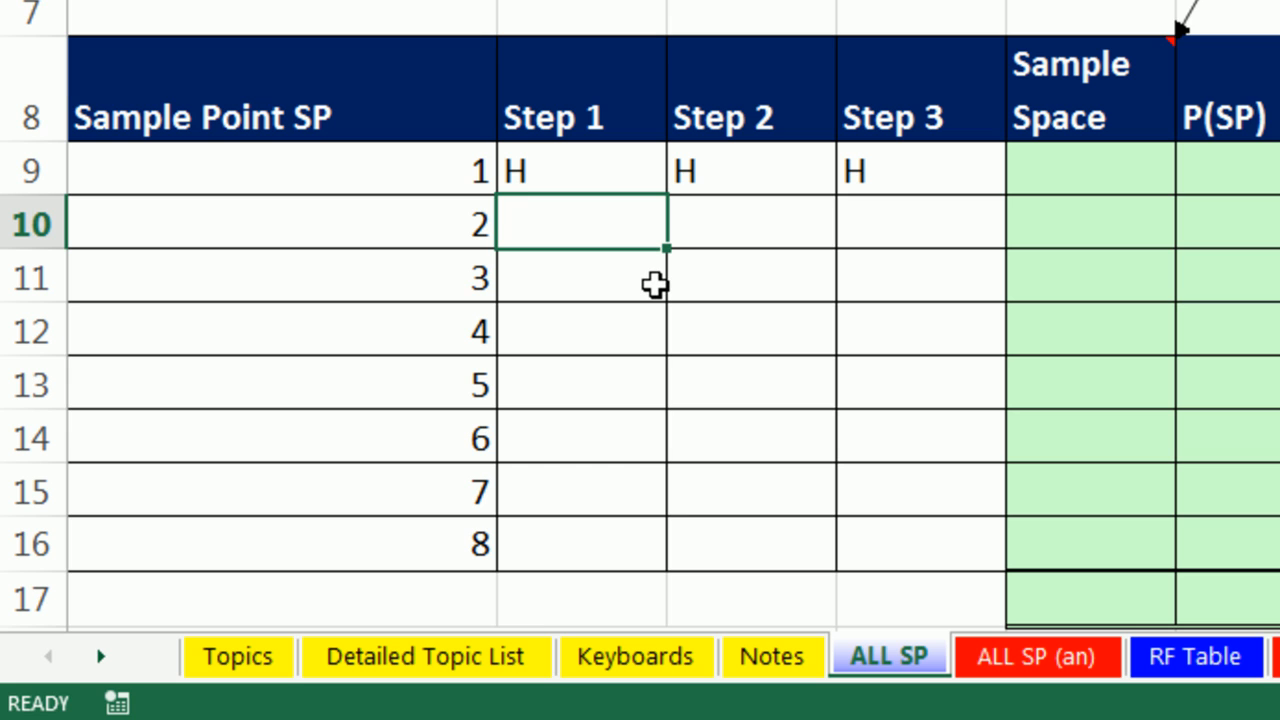
Enter the outcomes H, H, T for Steps 1 to 3 of sample point 2 in row 10
text(H)
key(Tab)
text(H)
key(Tab)
text(T)
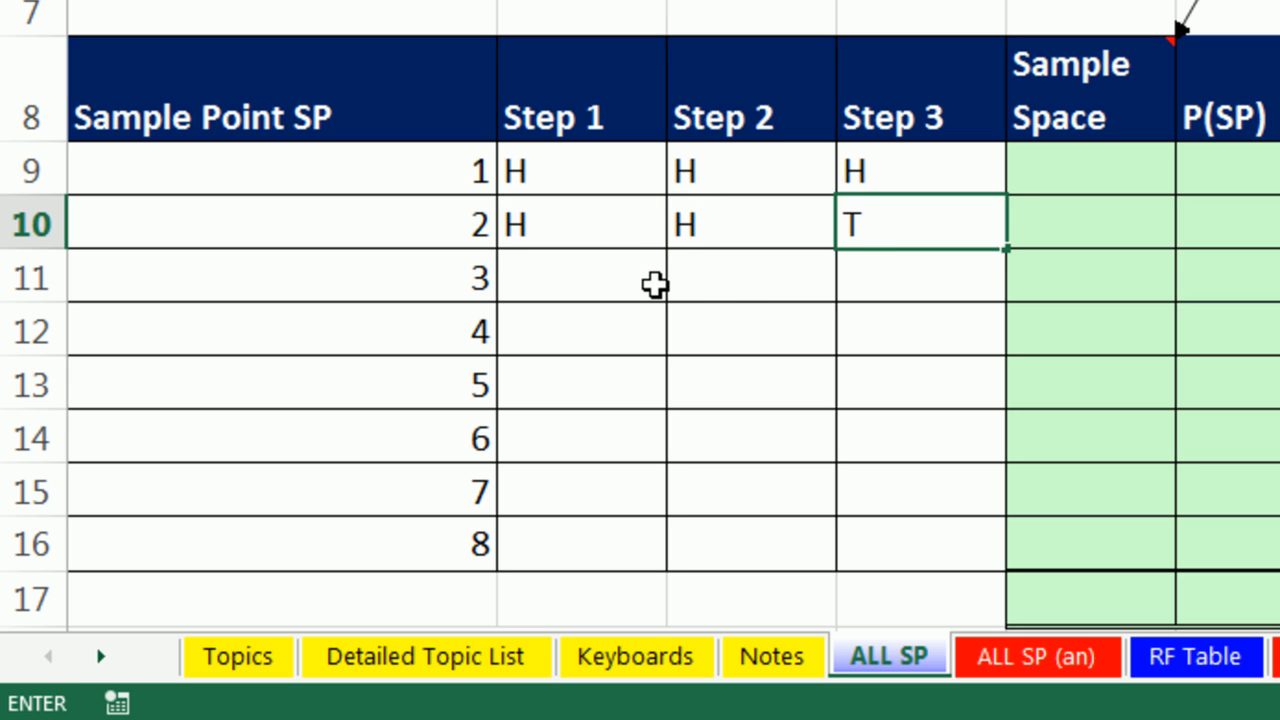
click(623, 283)
click(934, 223)
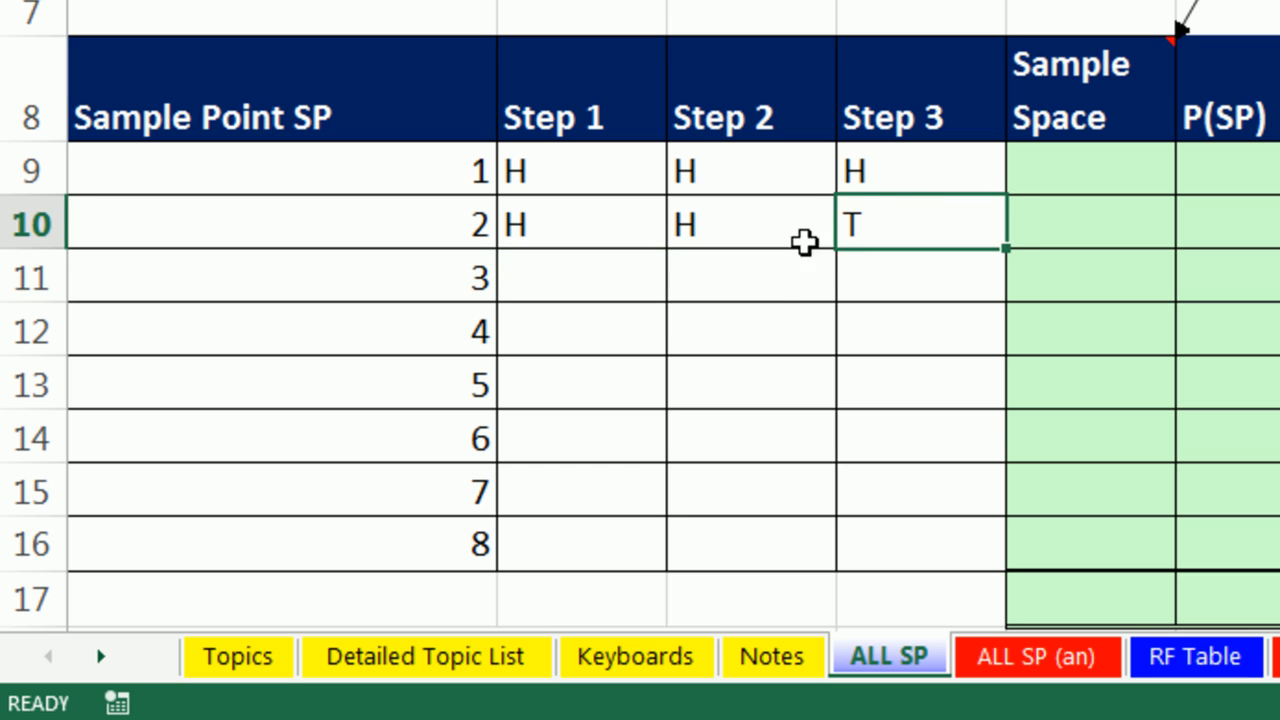
Enter the outcomes H, T, H for Steps 1 to 3 of sample point 3 in row 11
click(780, 271)
text(t)
key(Escape)
text(T)
key(Tab)
text(H)
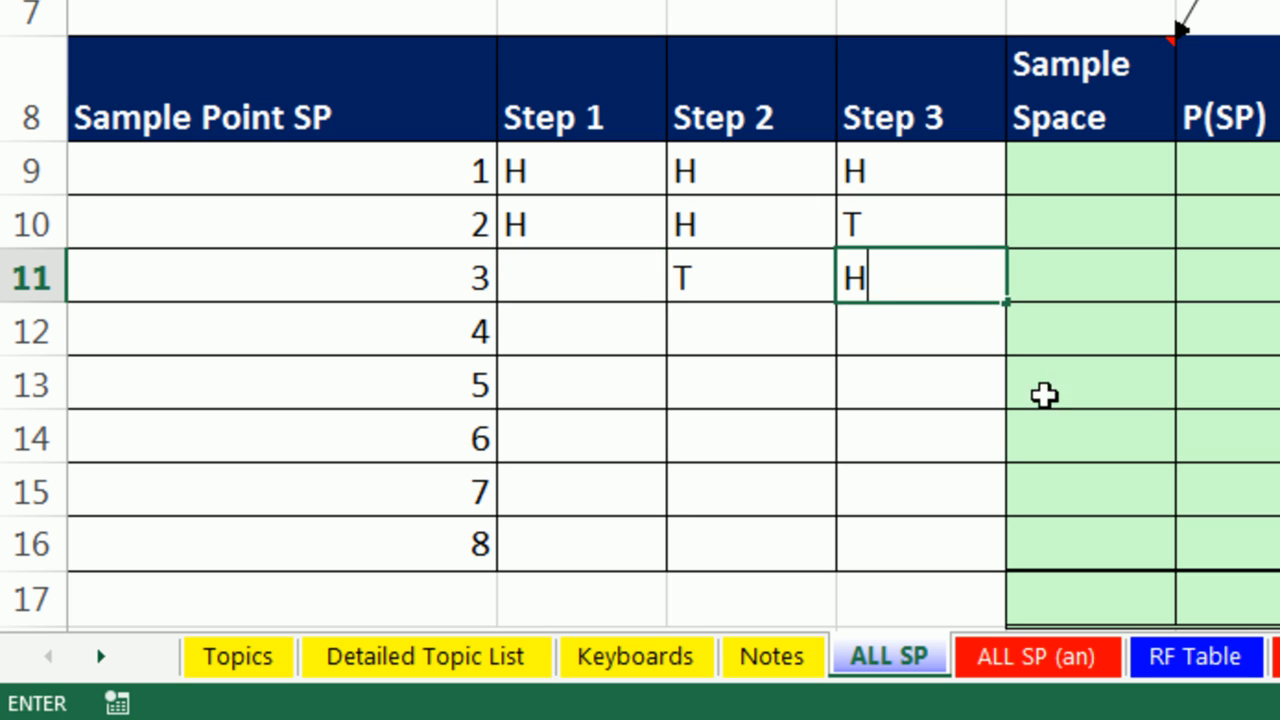
click(551, 283)
text(H)
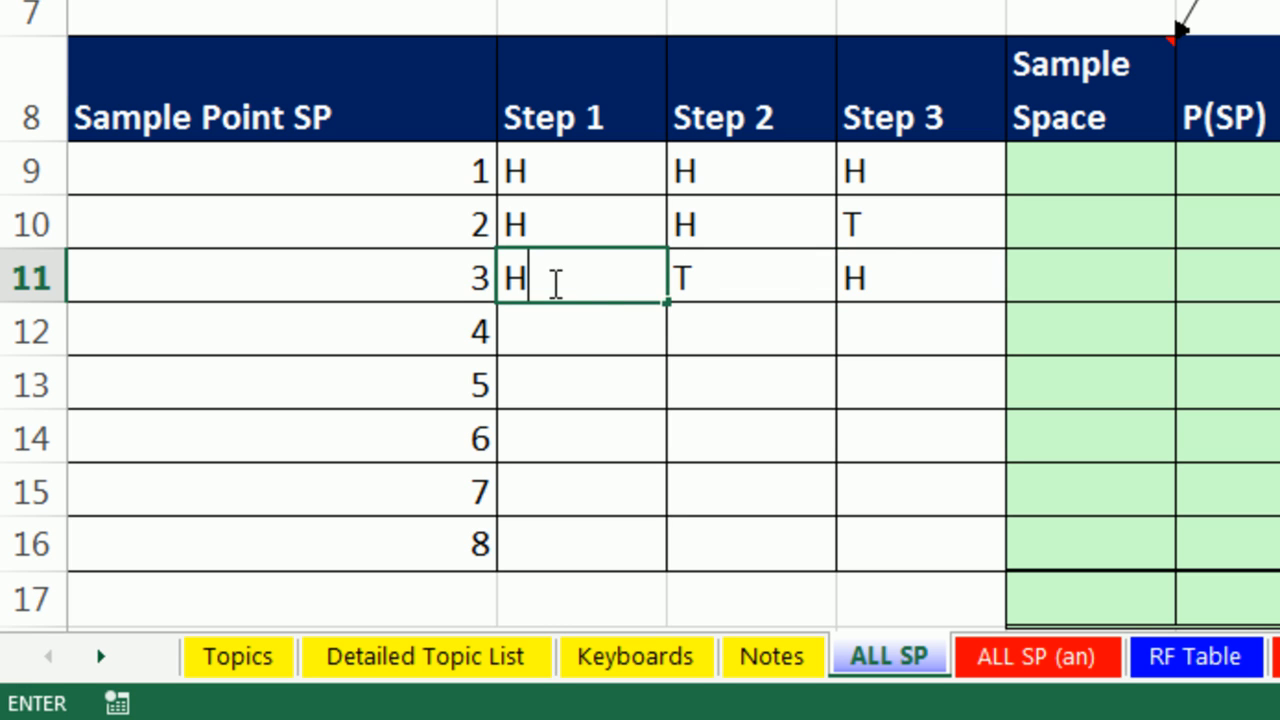
click(890, 222)
click(743, 283)
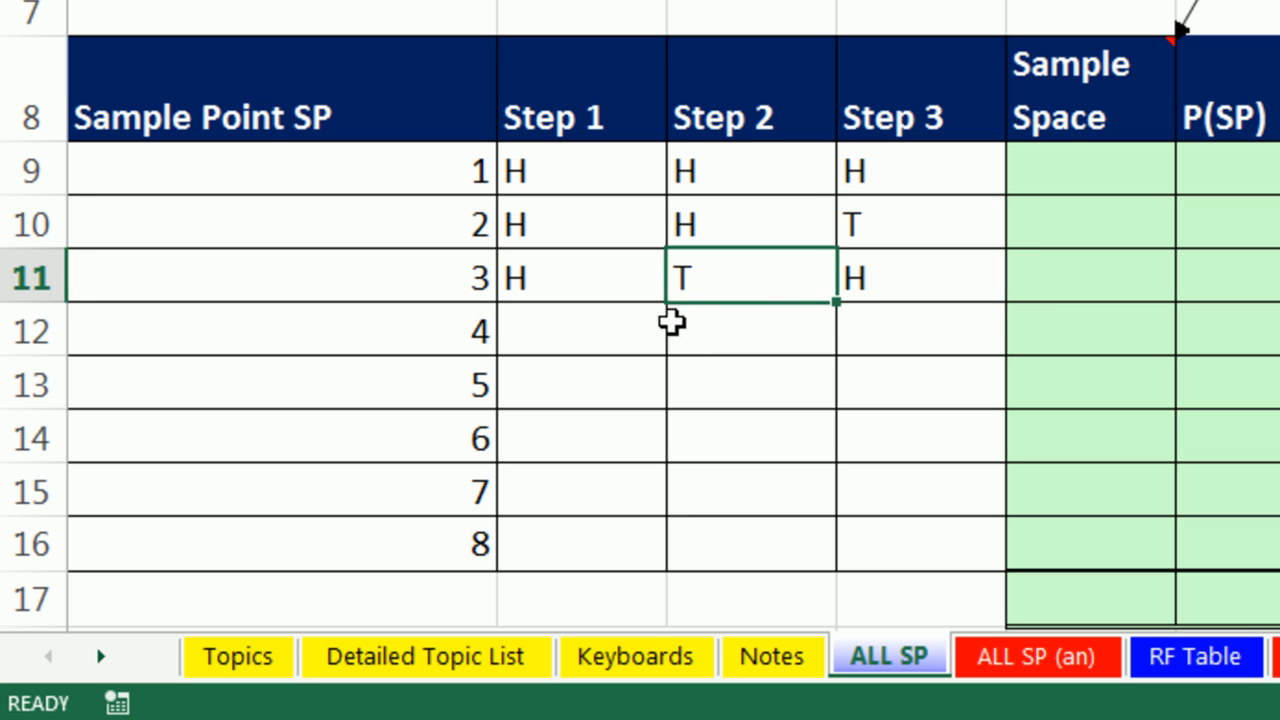
Enter the outcomes T, H, H for Steps 1 to 3 of sample point 4 in row 12
click(586, 320)
text(T)
key(Tab)
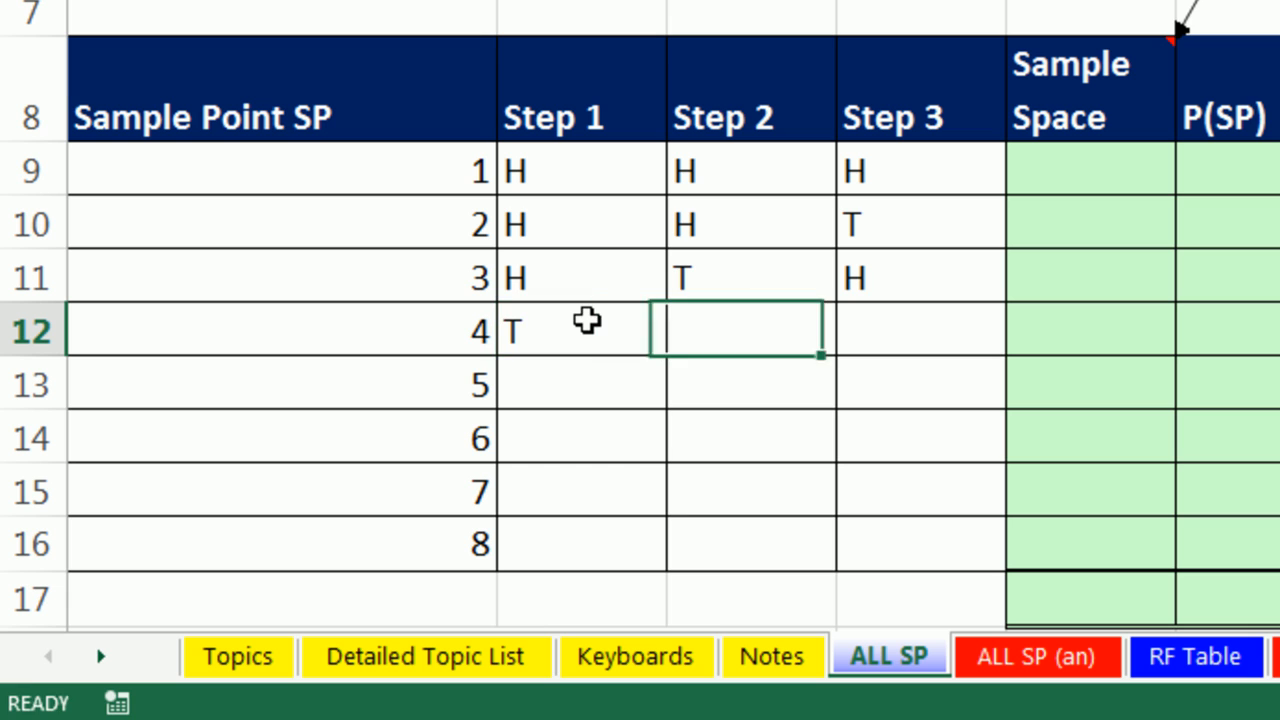
text(H)
key(Tab)
text(H)
key(Tab)
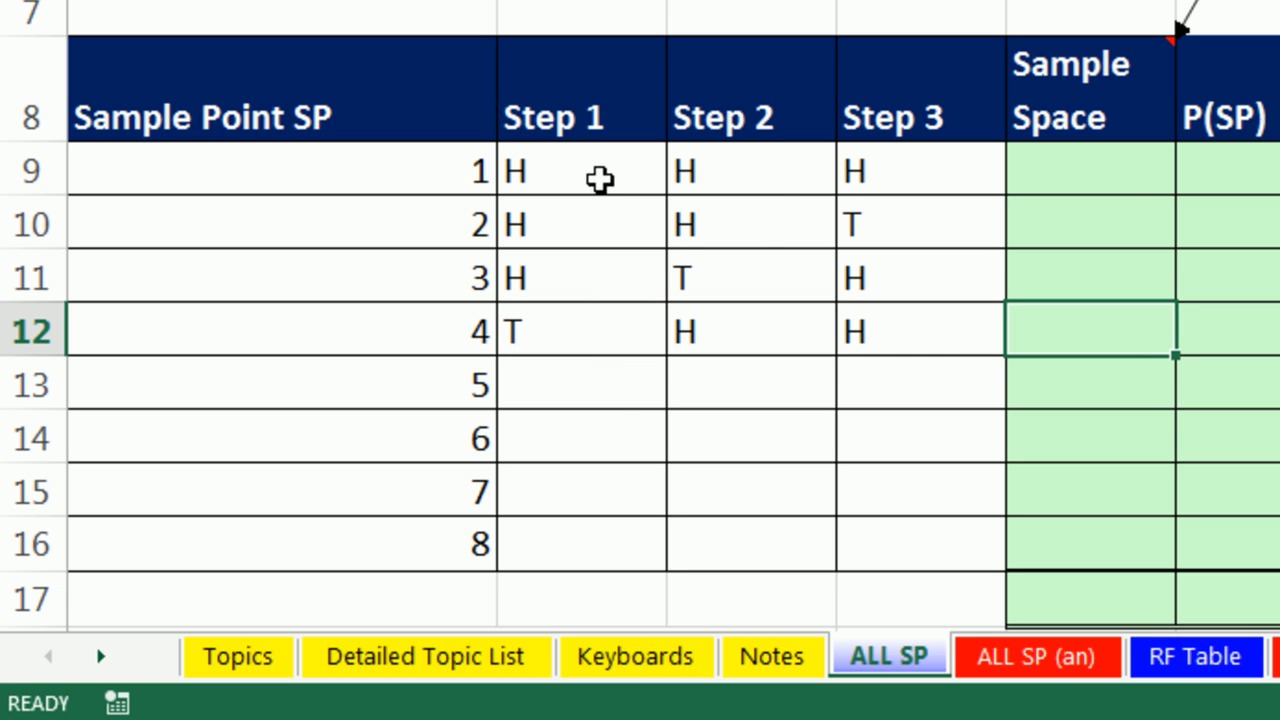
Enter the outcomes H, T, T for Steps 1 to 3 of sample point 5 in row 13
click(627, 382)
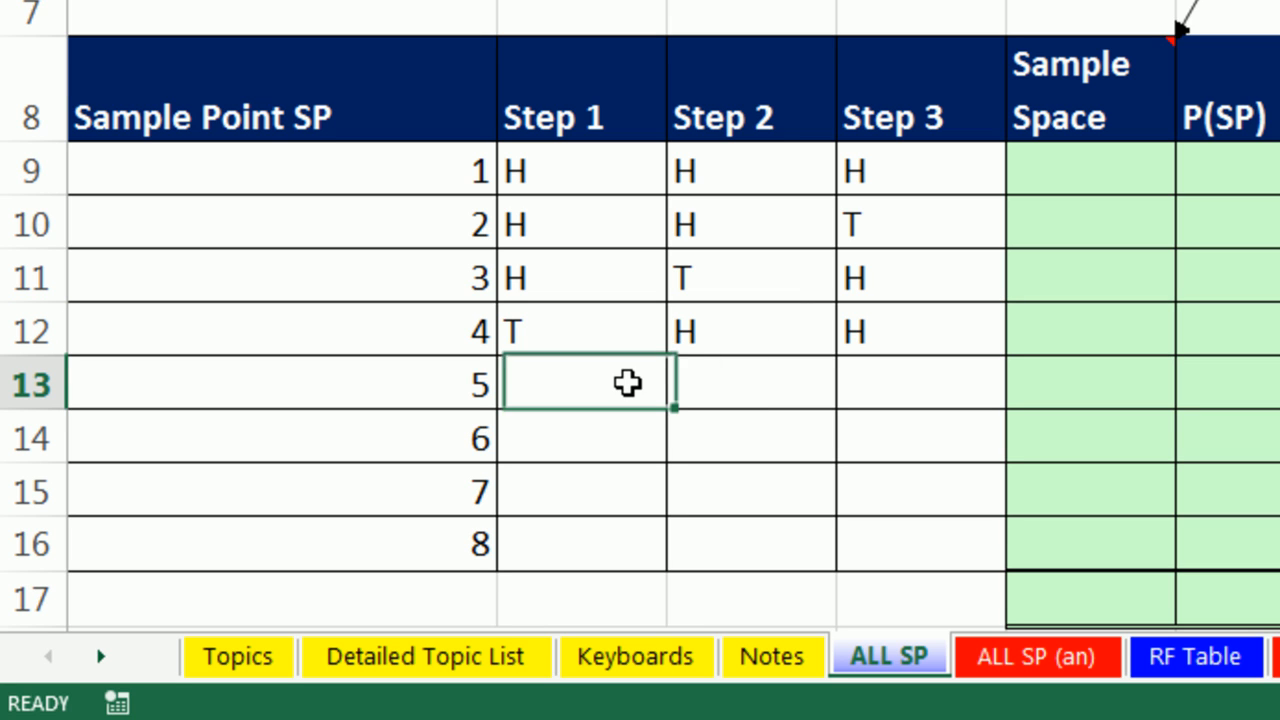
text(H)
key(Tab)
text(T)
key(ctrl+Return)
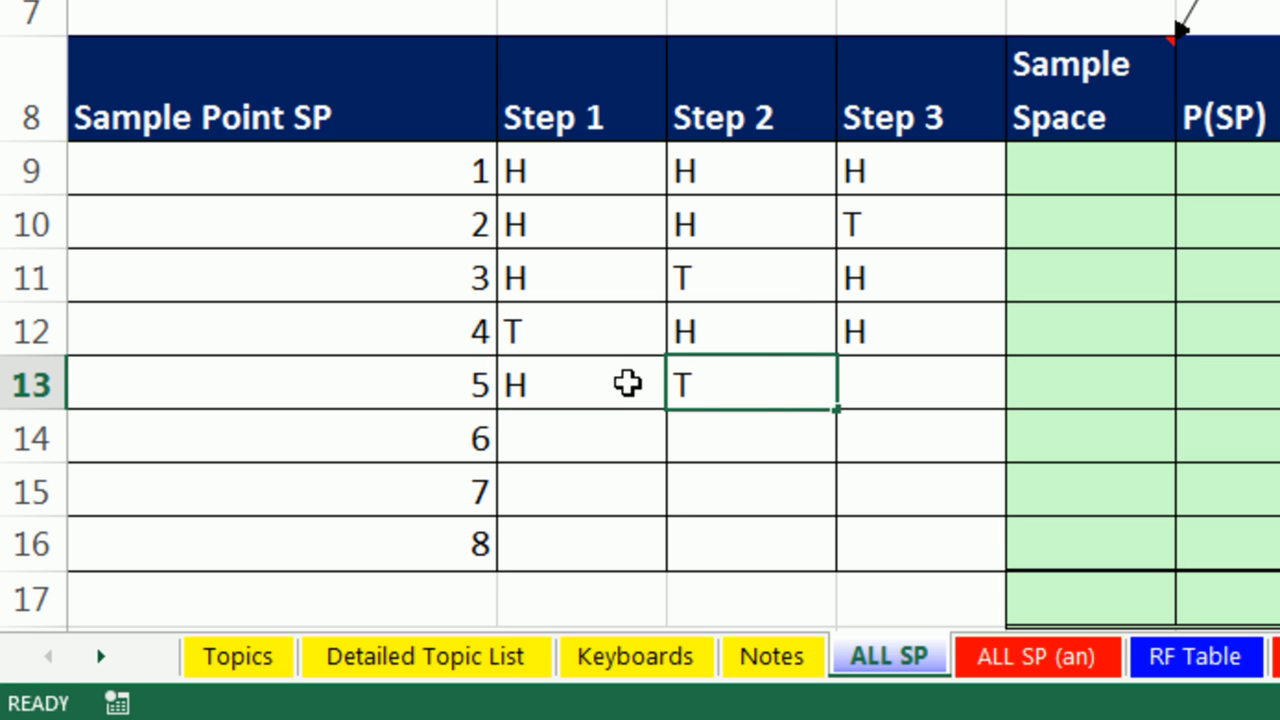
key(Tab)
text(T)
key(Tab)
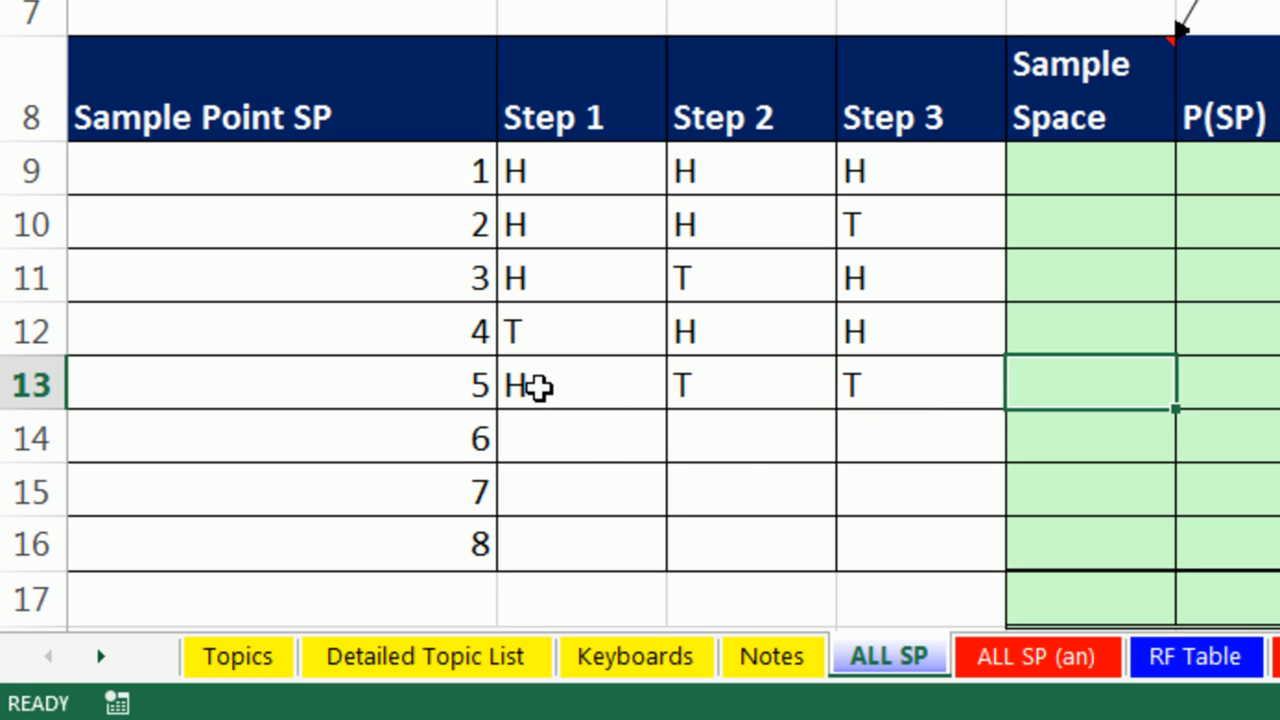
Enter the outcomes T, H, T for Steps 1 to 3 of sample point 6 in row 14
click(751, 441)
text(H)
click(599, 449)
text(T)
key(Tab)
key(Tab)
text(T)
key(Tab)
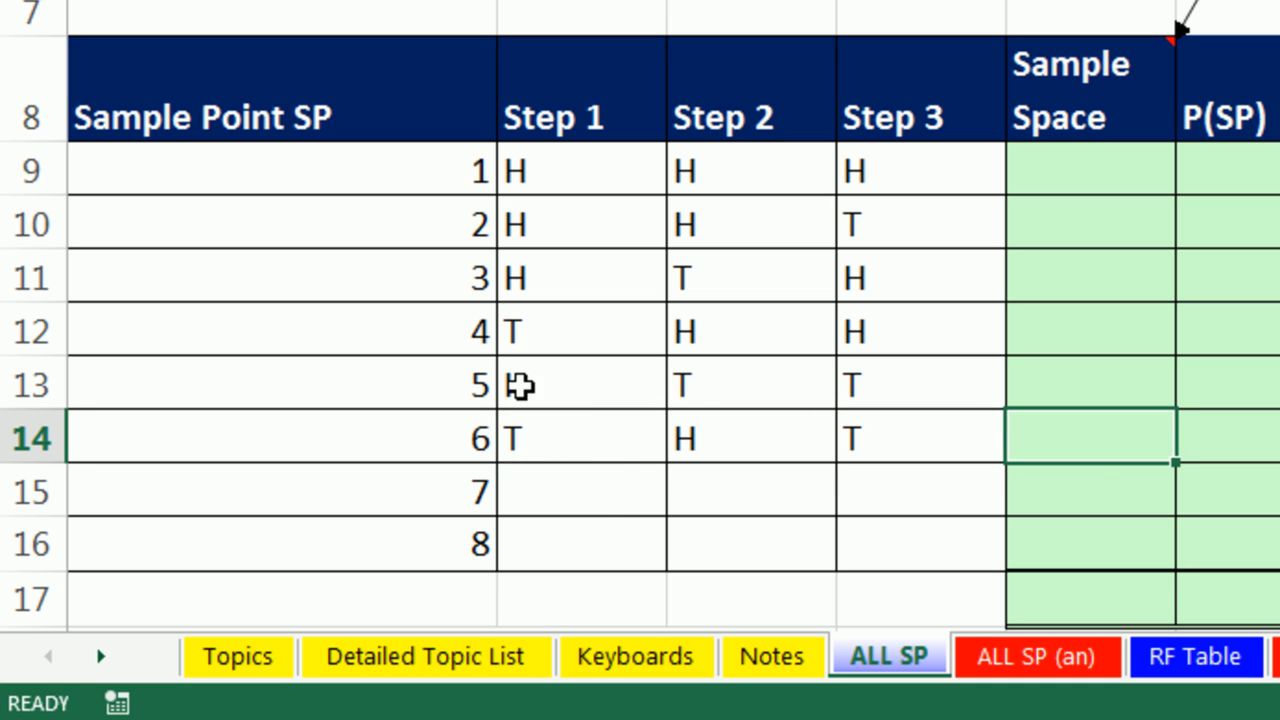
Enter the outcomes T, T, H for Steps 1 to 3 of sample point 7 in row 15
click(945, 499)
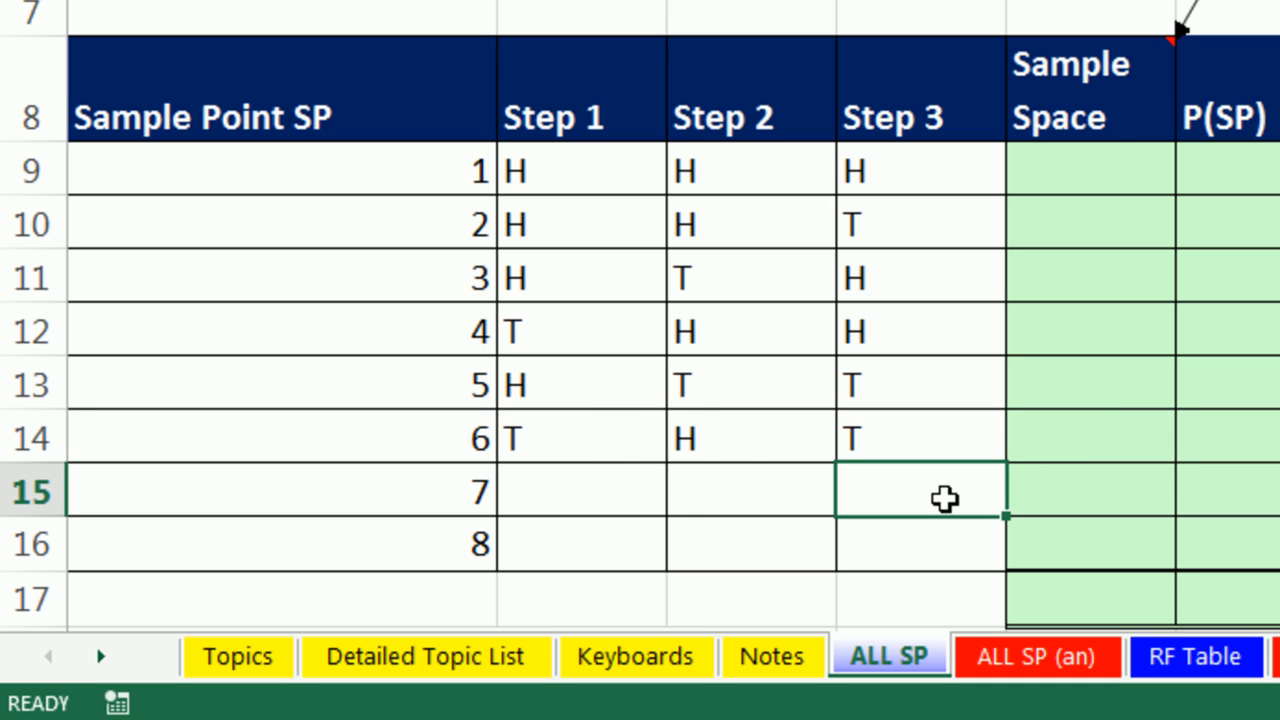
text(H)
click(556, 502)
text(T)
key(Tab)
text(T)
key(Tab)
click(640, 565)
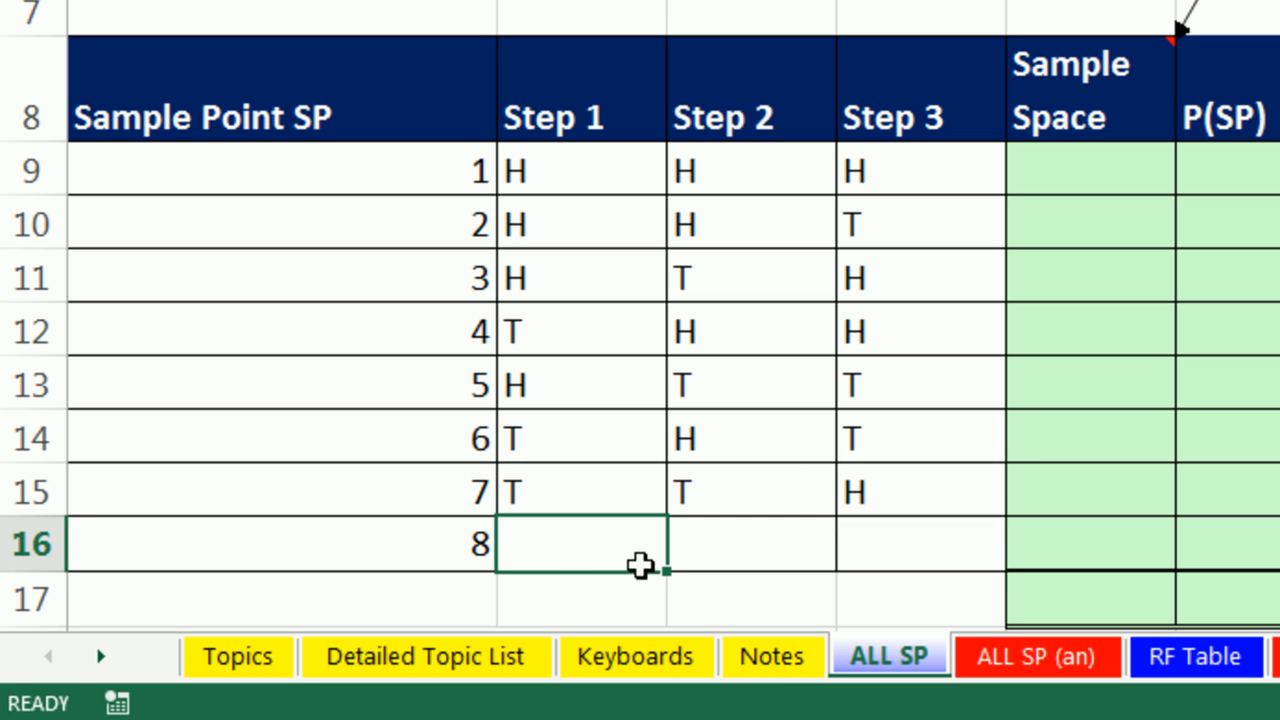
Enter the outcomes T, T, T for Steps 1 to 3 of sample point 8 in row 16
text(T)
key(Tab)
text(T)
key(Tab)
text(T)
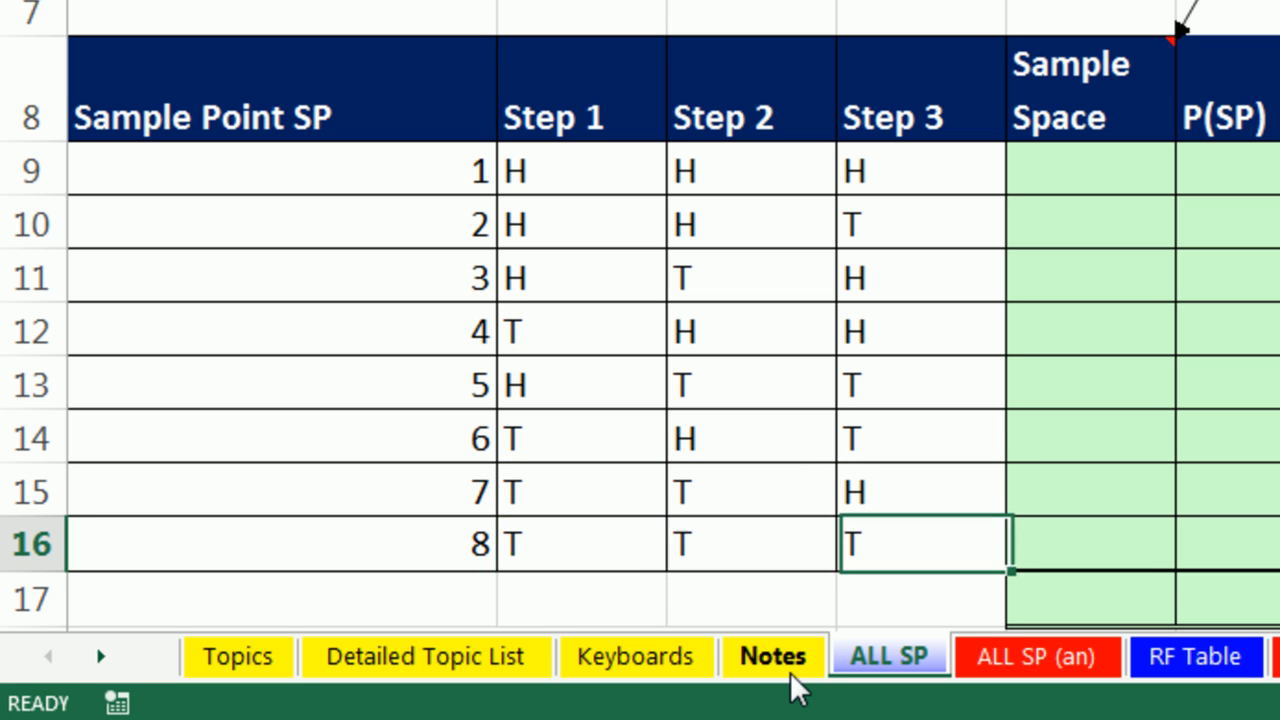
key(Tab)
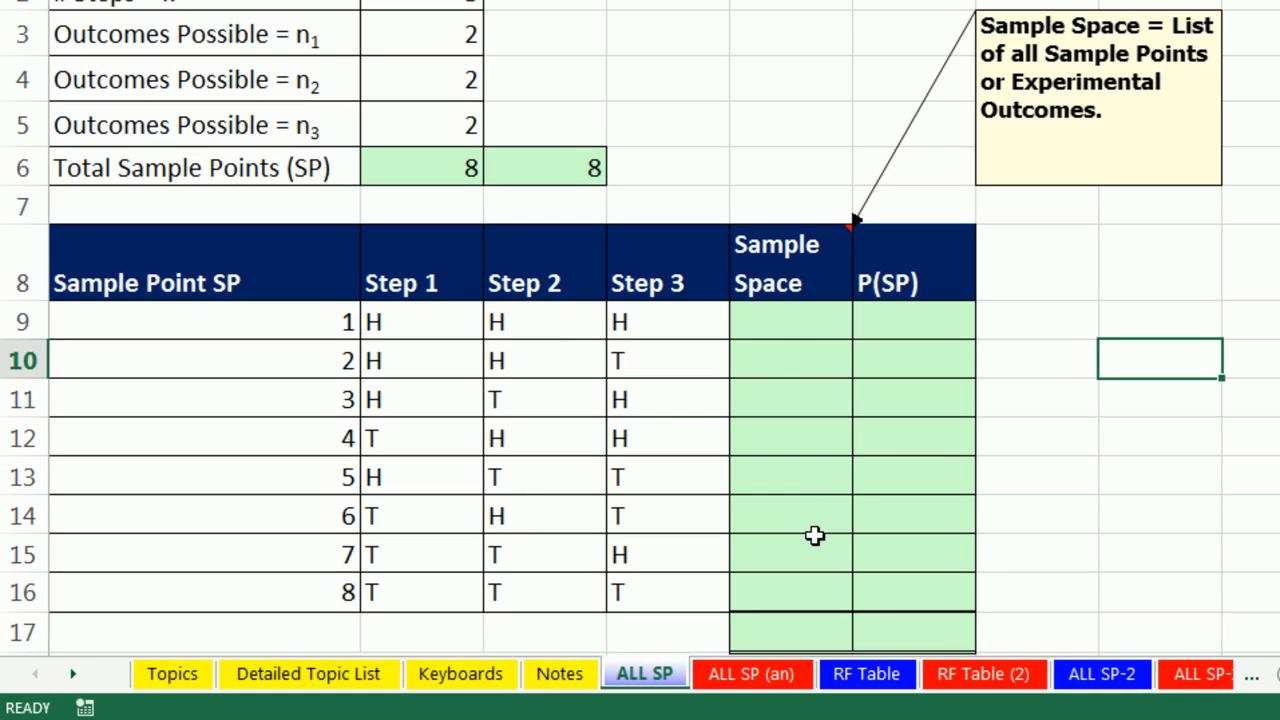
click(775, 330)
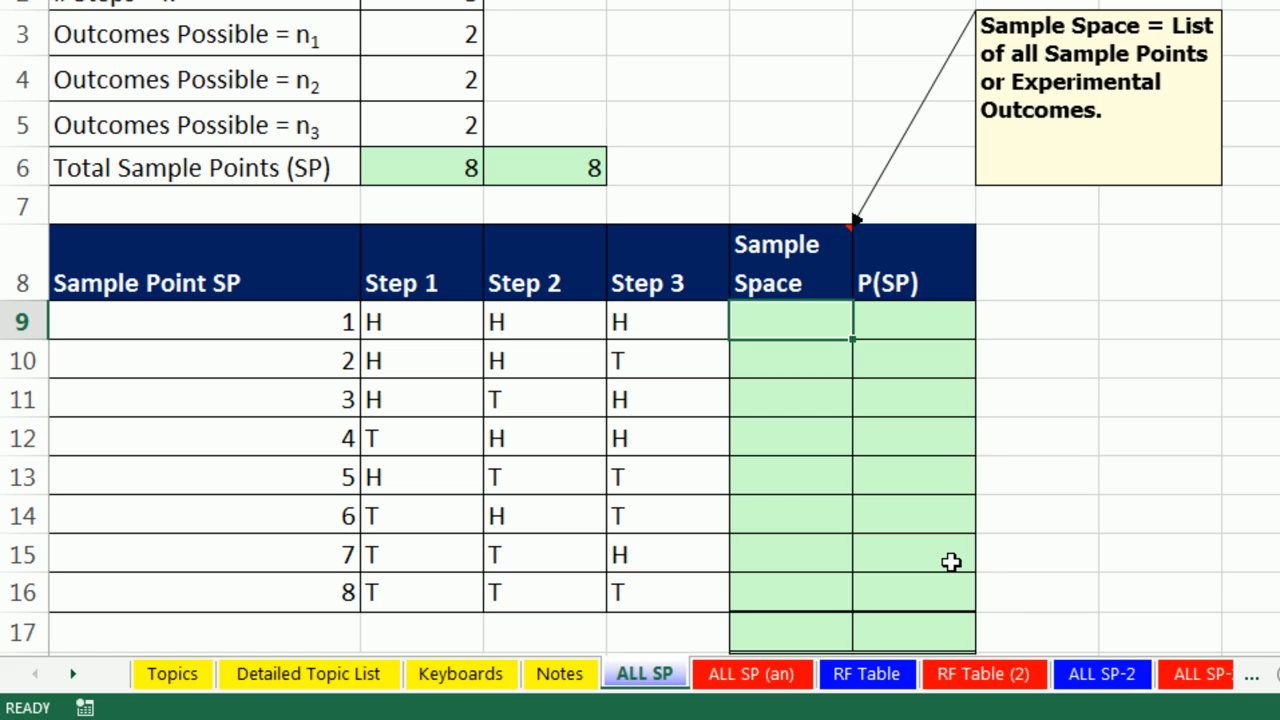
text(H,H,H)
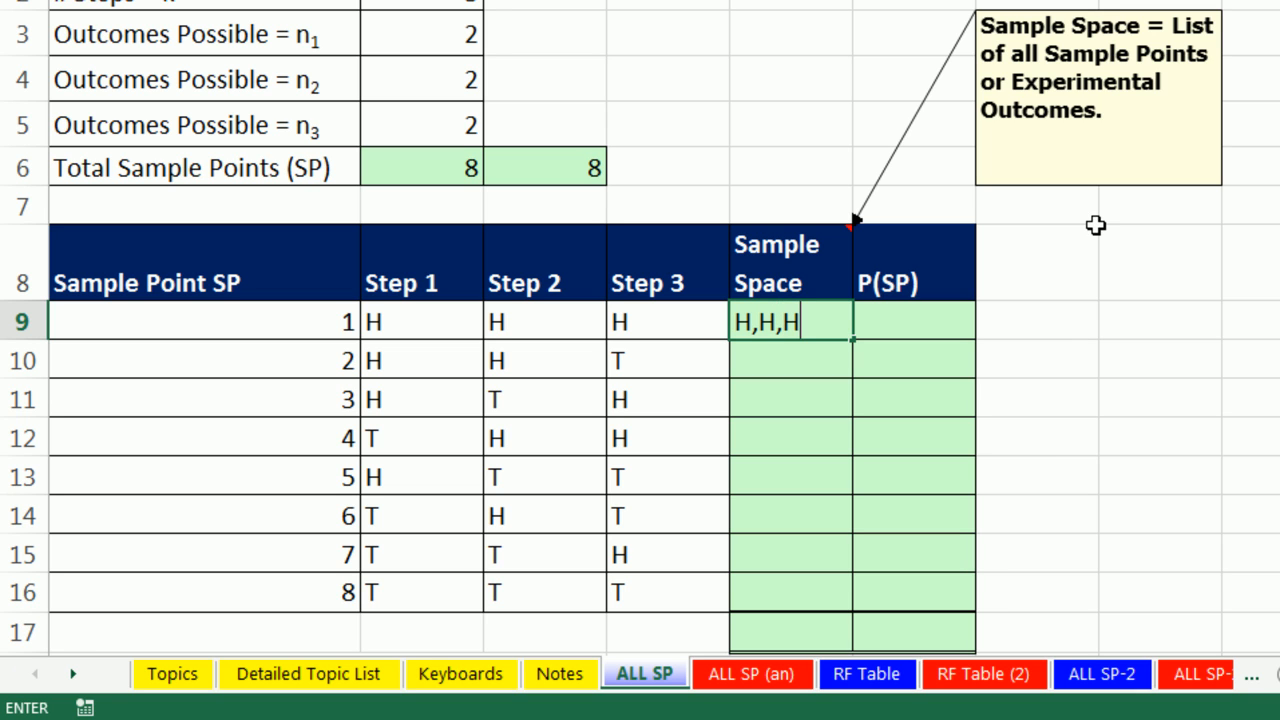
key(Return)
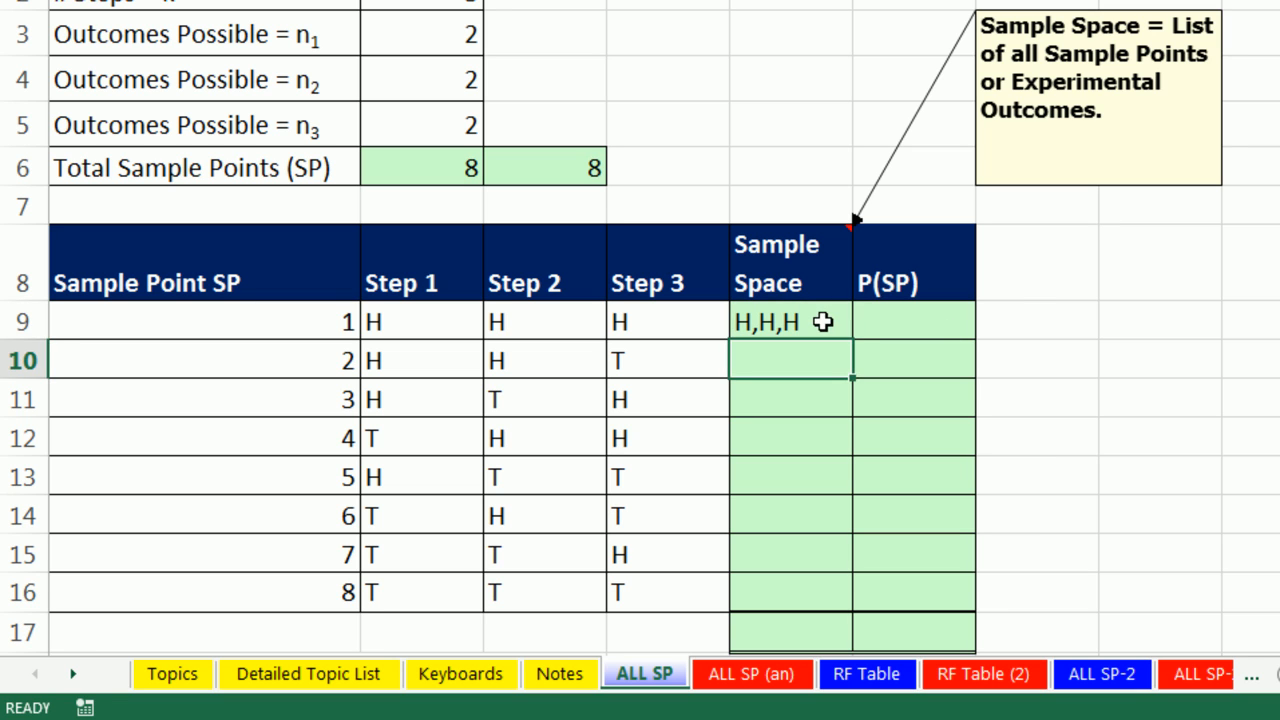
click(830, 320)
key(Delete)
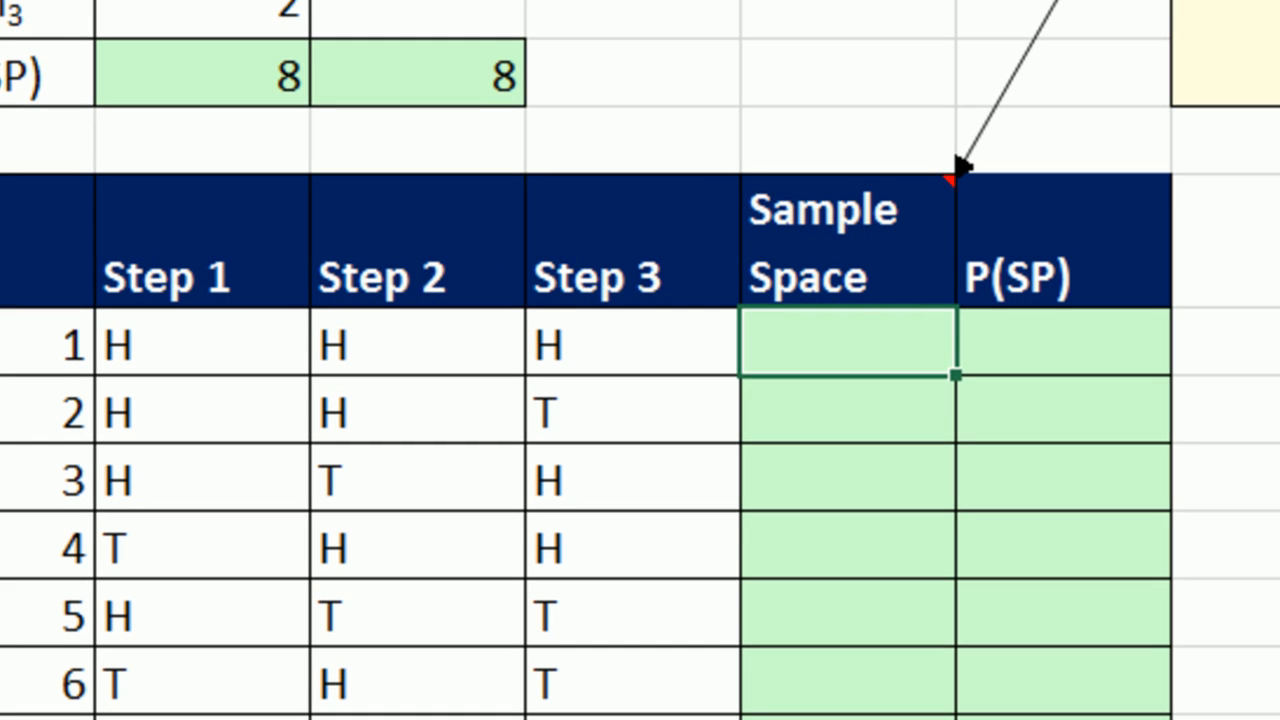
Start a Sample Space formula in E9 that joins Steps 1 and 2 with a comma and space: =B9&", "&C9
key(F2)
text(=)
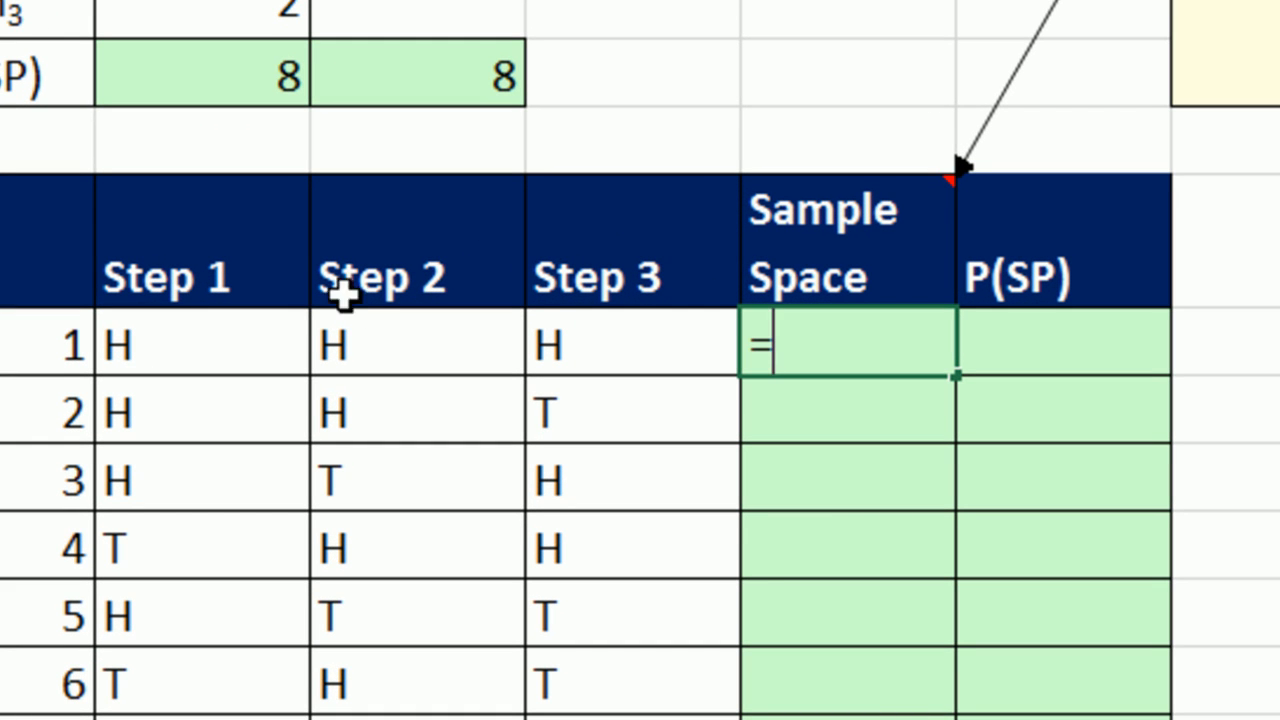
click(190, 339)
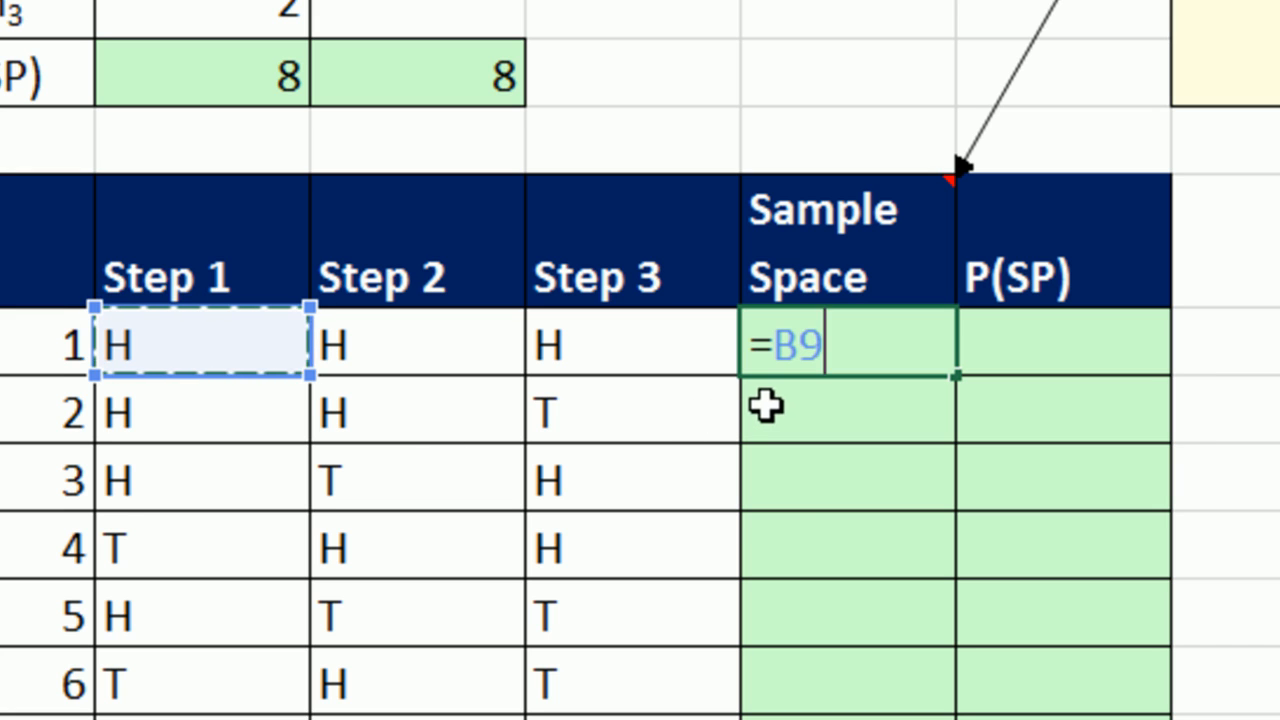
text(&)
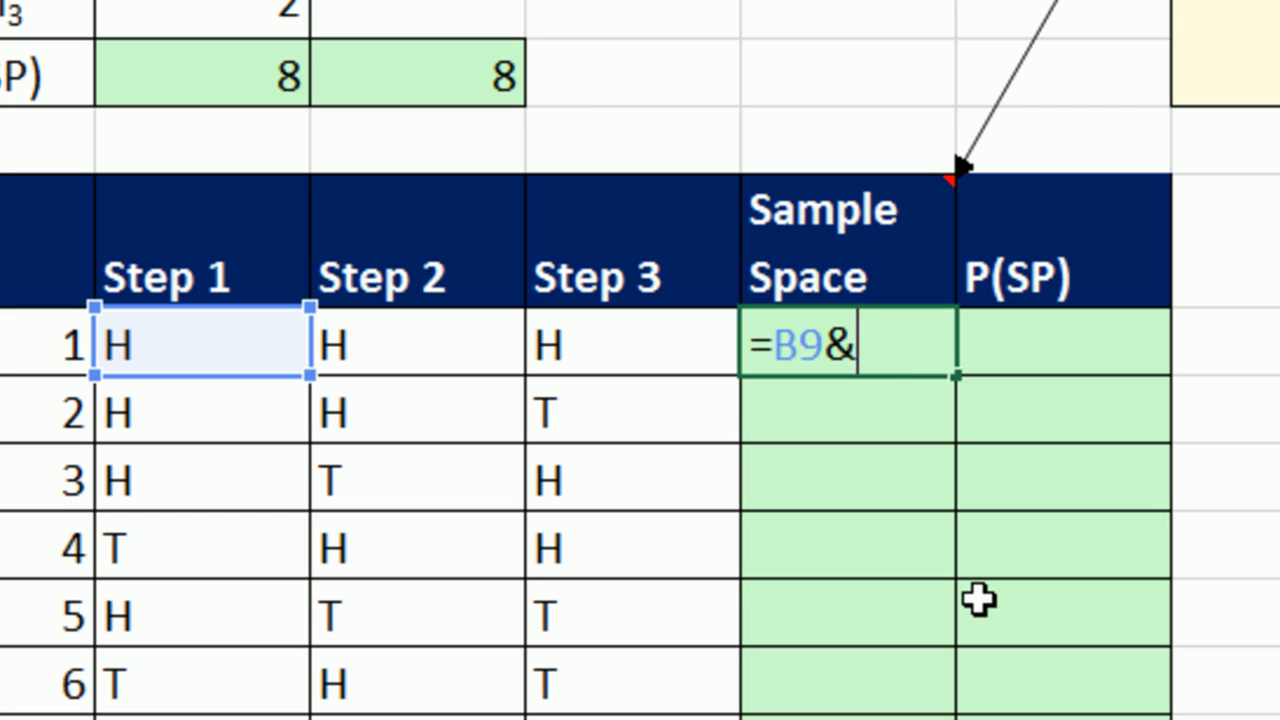
text(",)
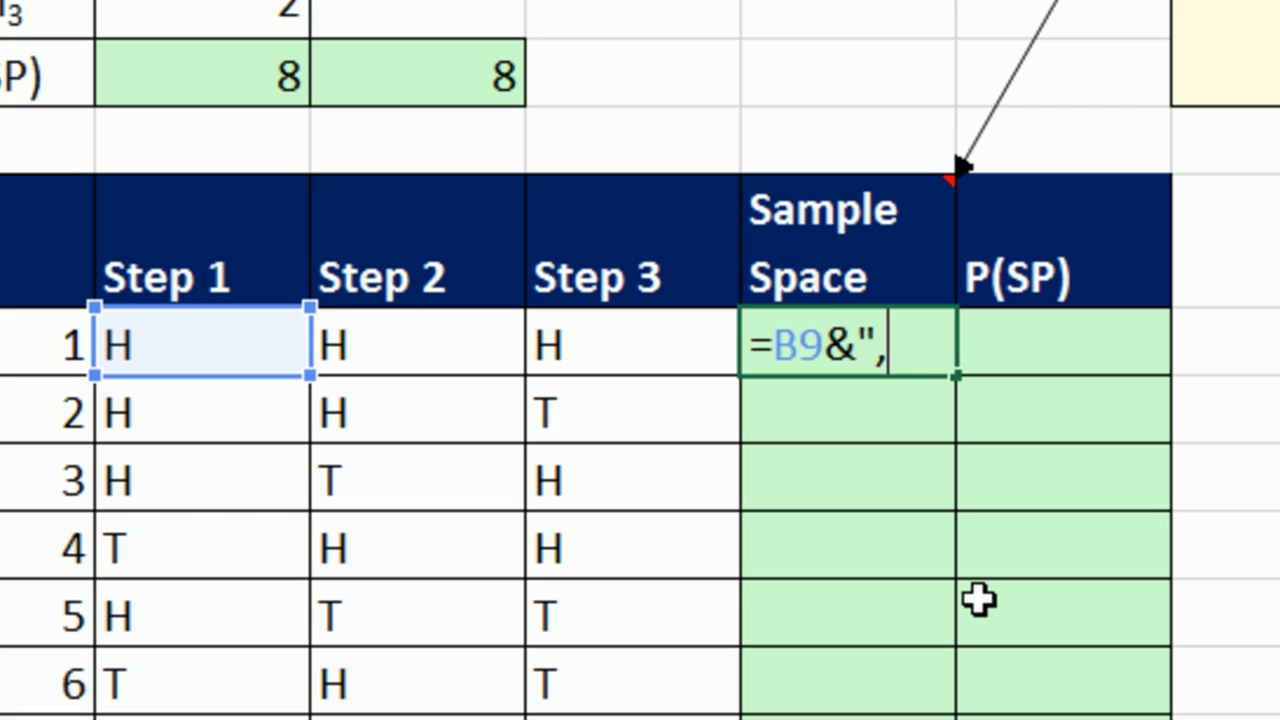
text( "&)
click(433, 355)
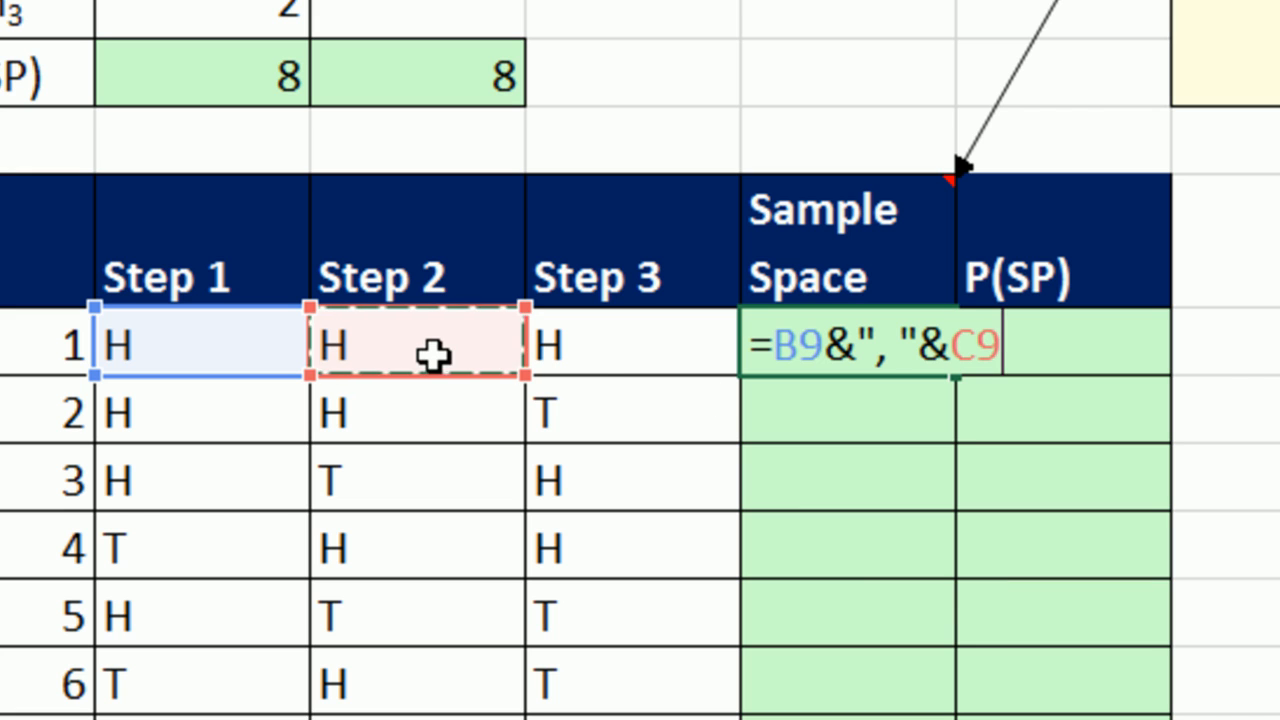
Extend the E9 formula with a copy of the &", "& separator and D9, and fill it down to E16
drag(830, 350, 948, 358)
key(ctrl+c)
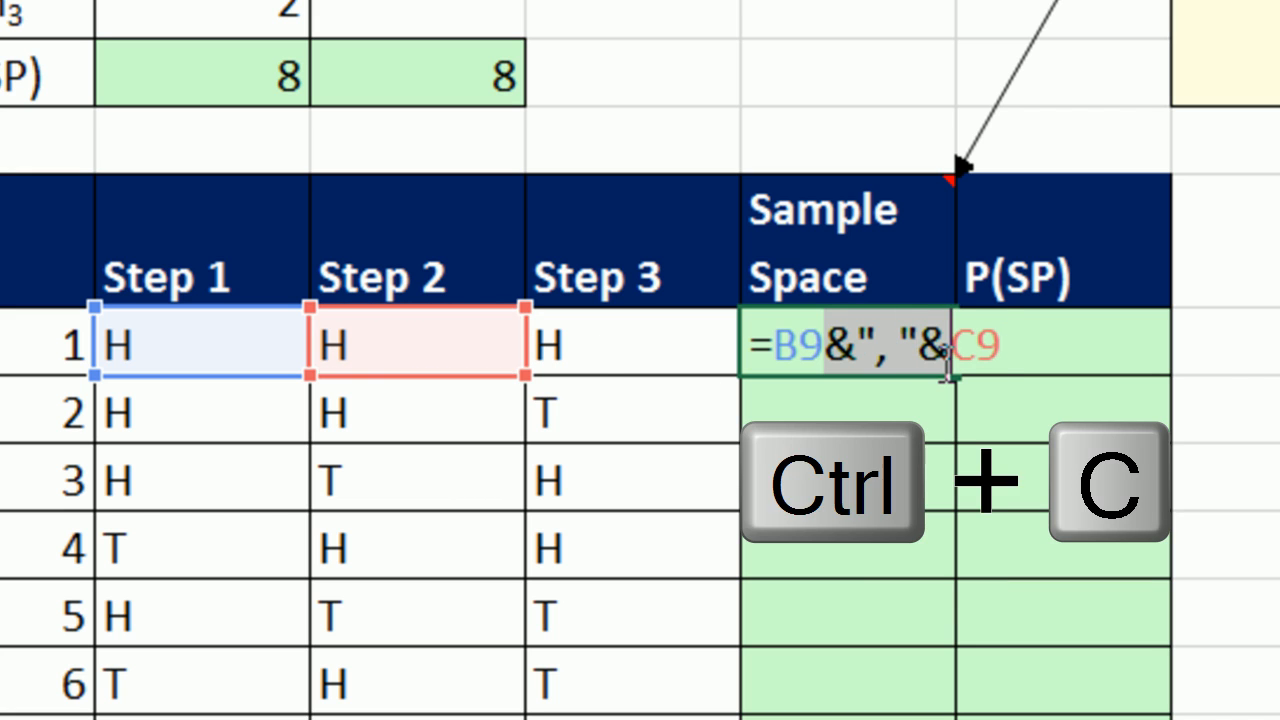
key(End)
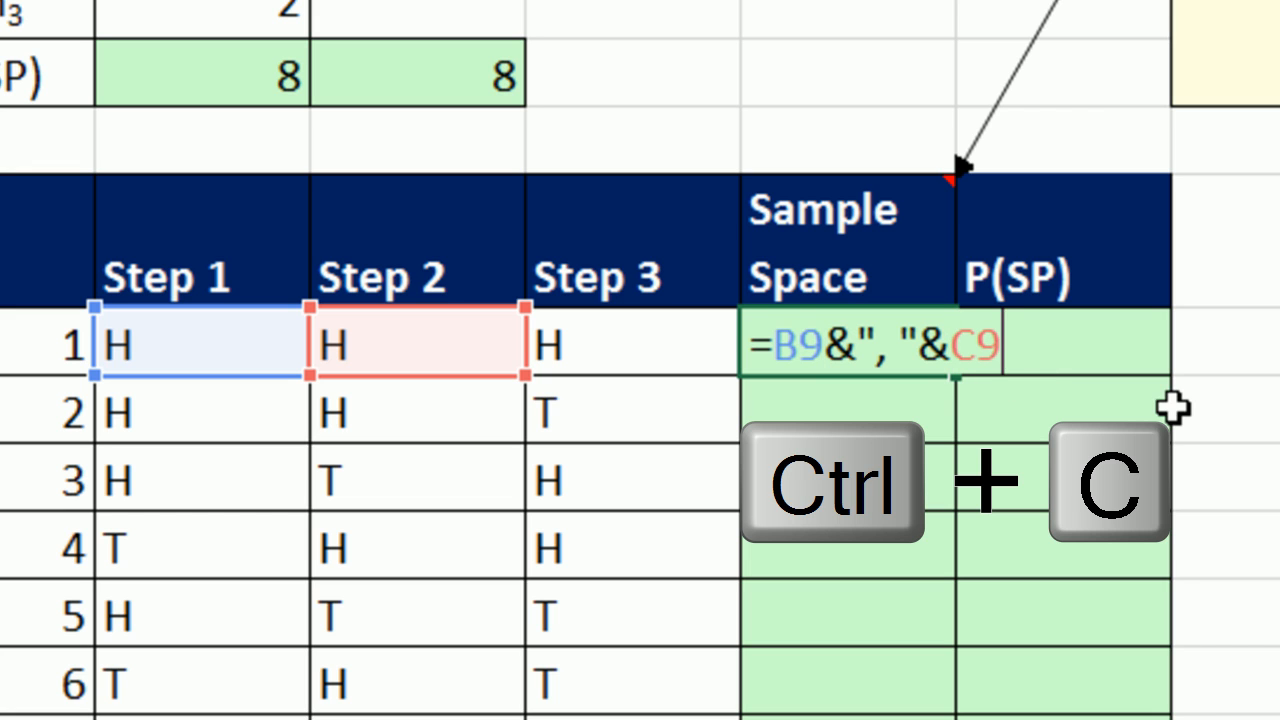
key(ctrl+v)
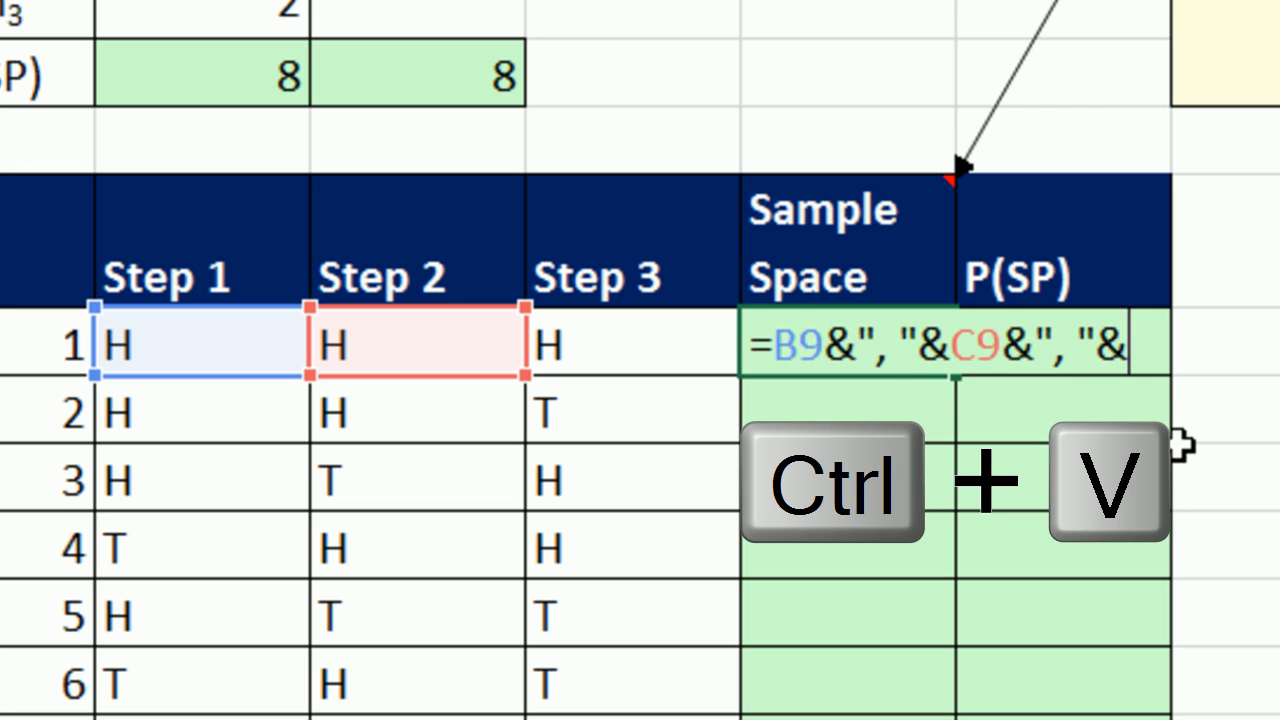
click(690, 357)
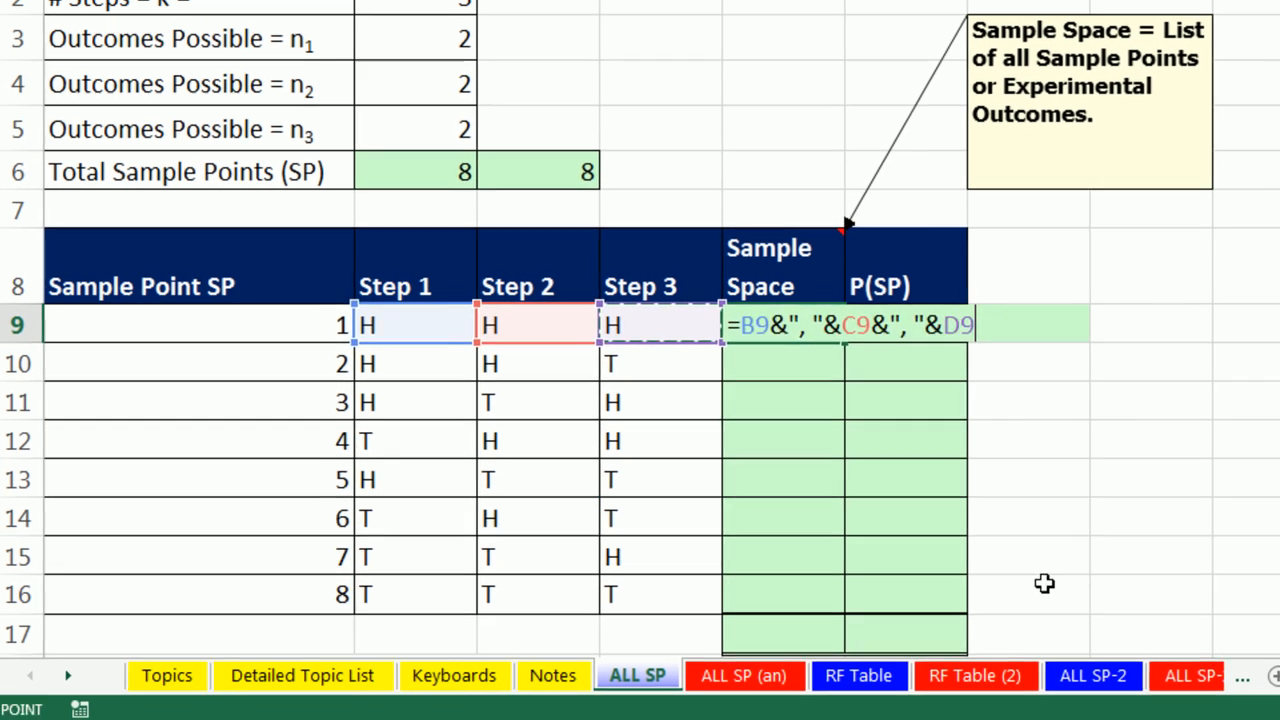
key(ctrl+Return)
drag(921, 366, 956, 623)
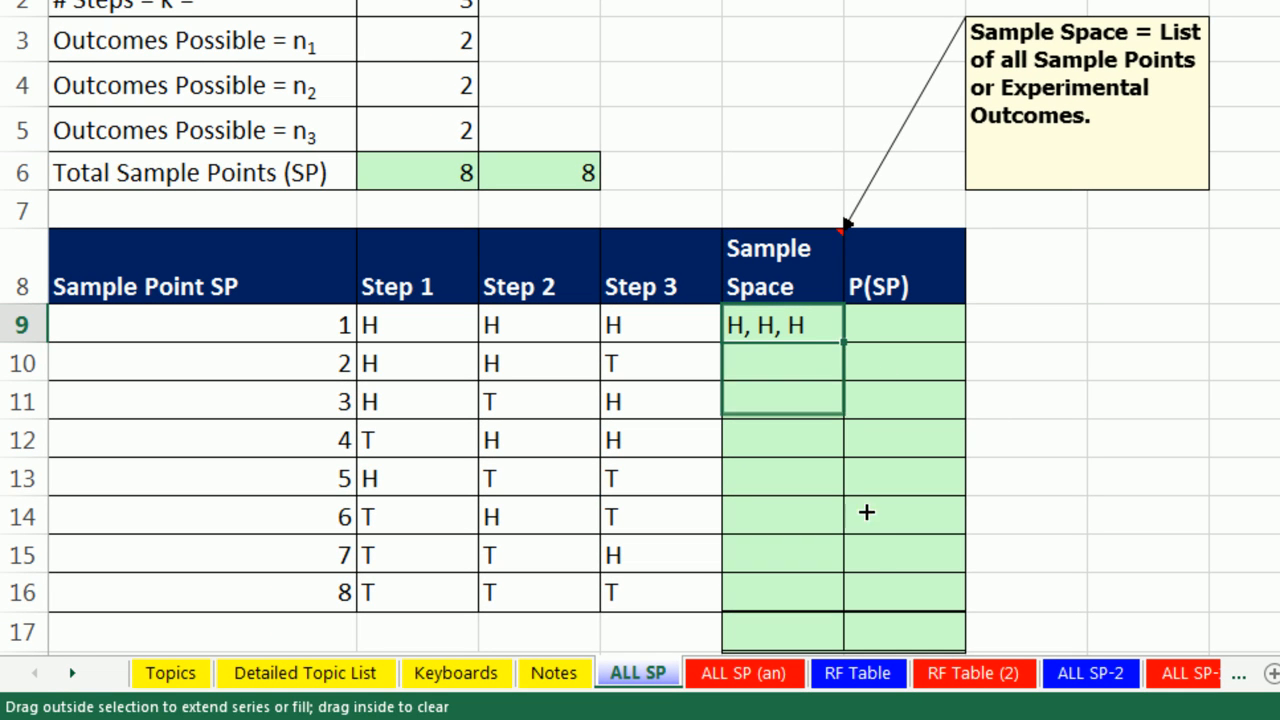
drag(866, 512, 850, 595)
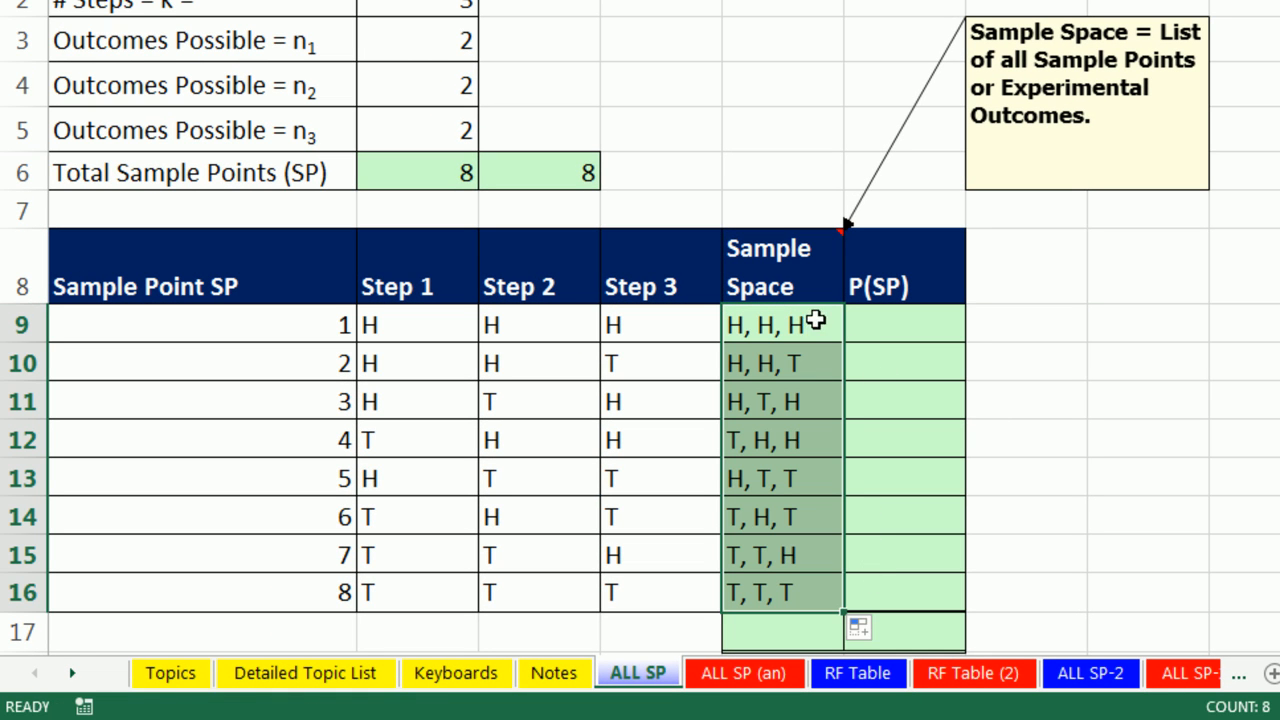
Enclose the E9 result in parentheses with ="("&B9&", "&C9&", "&D9&")" and fill the formula down to E16
double_click(770, 337)
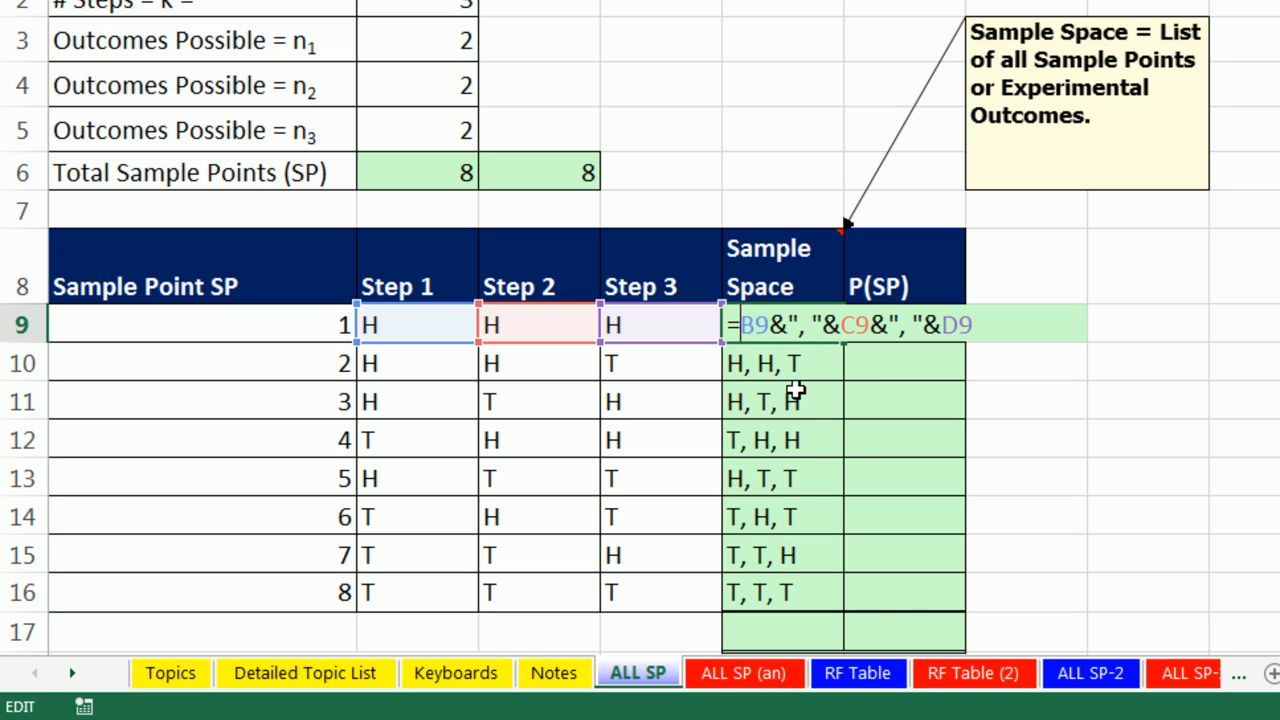
text("()
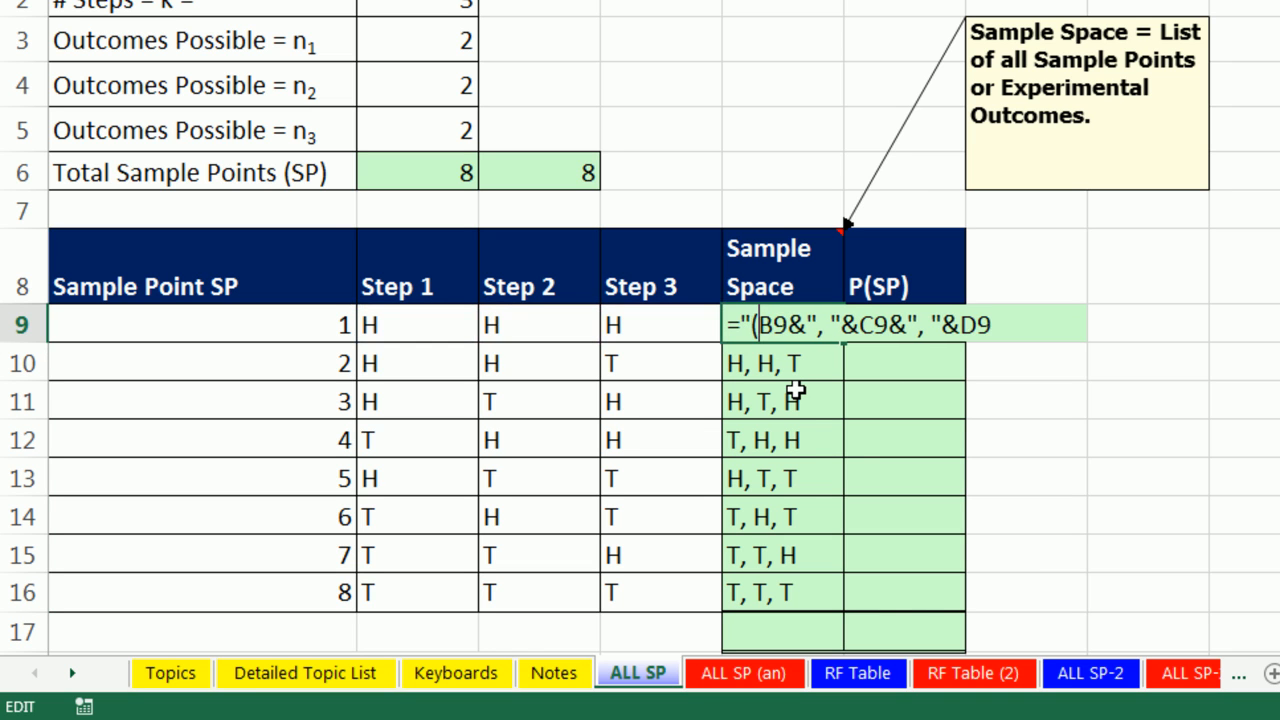
text("&)
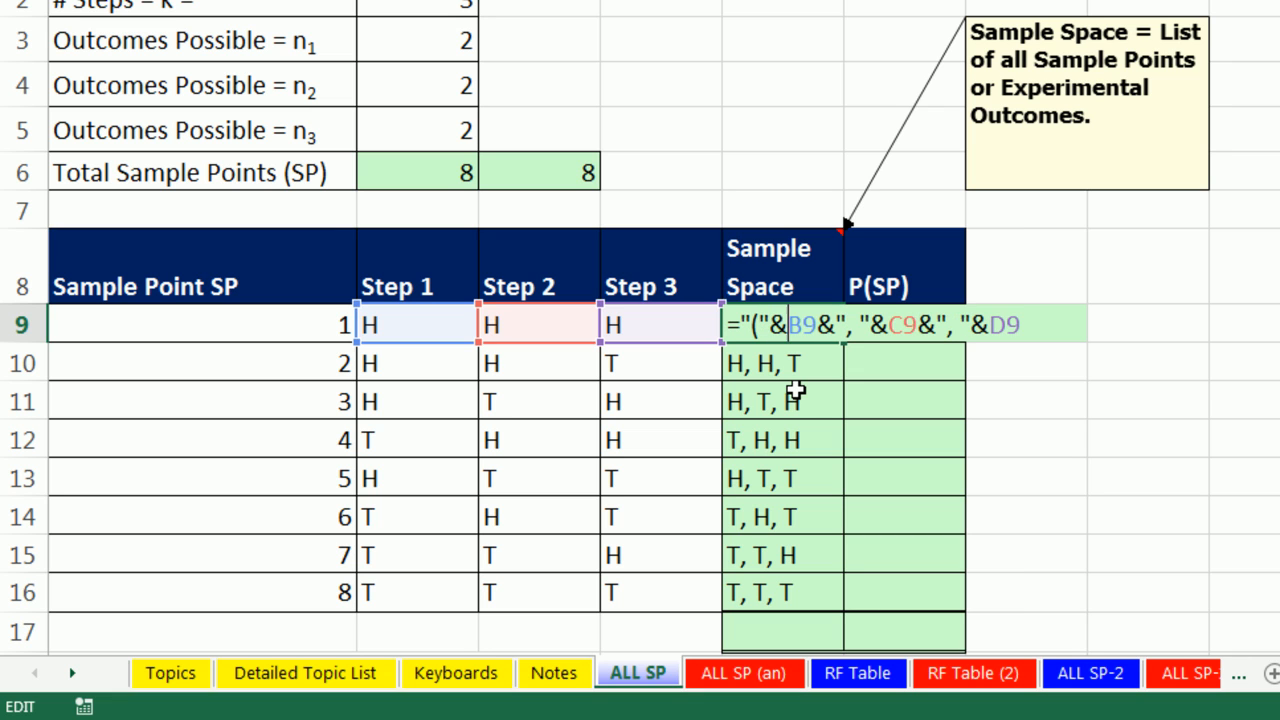
key(BackSpace)
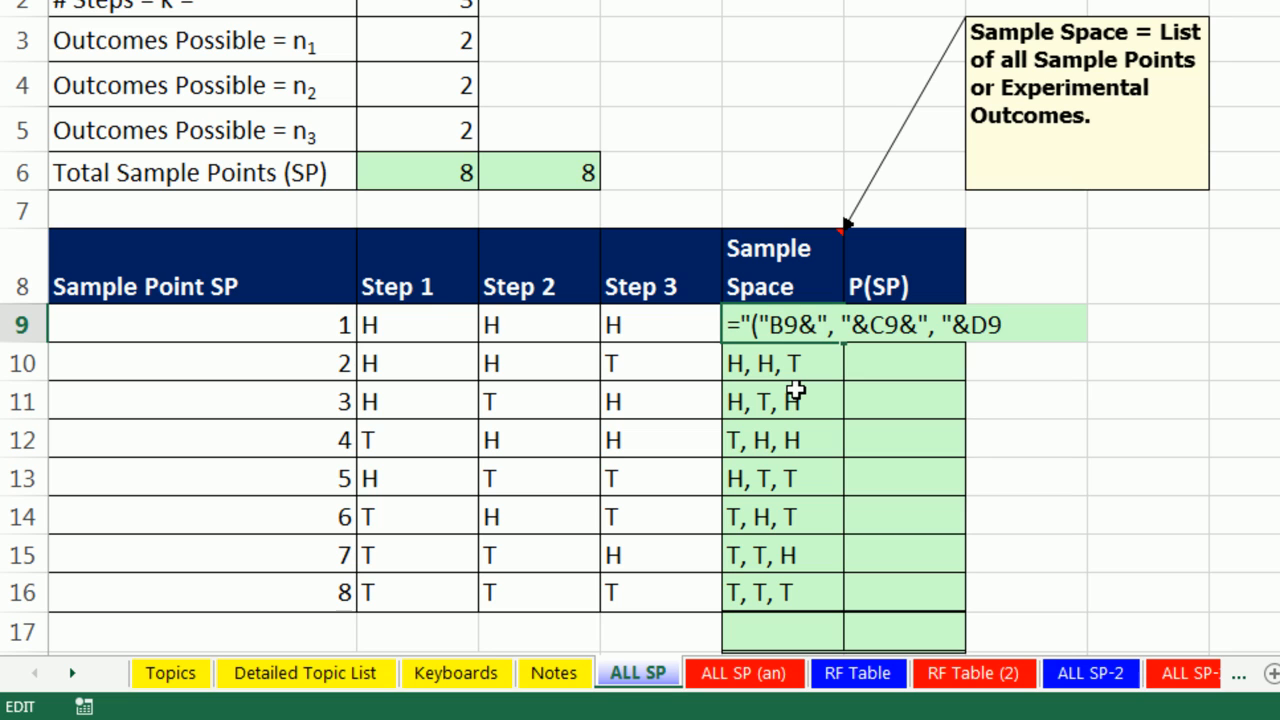
text(&D9)
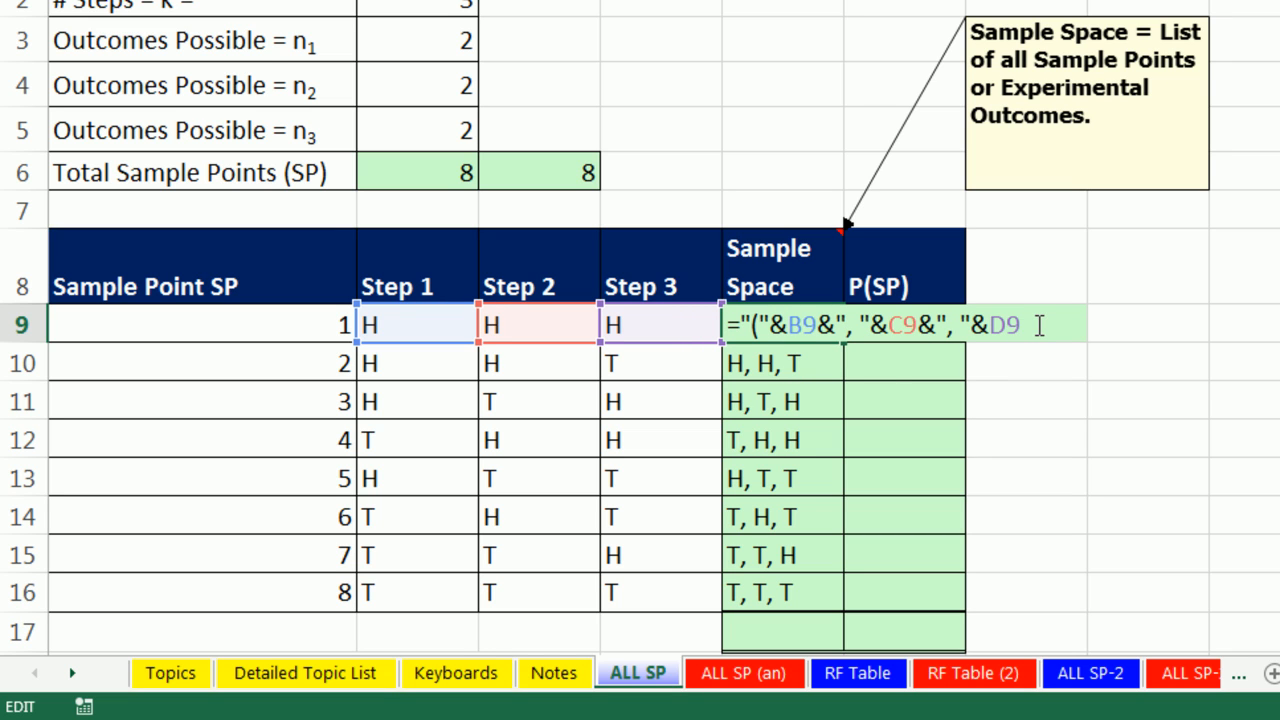
text(&"))
key(ctrl+Return)
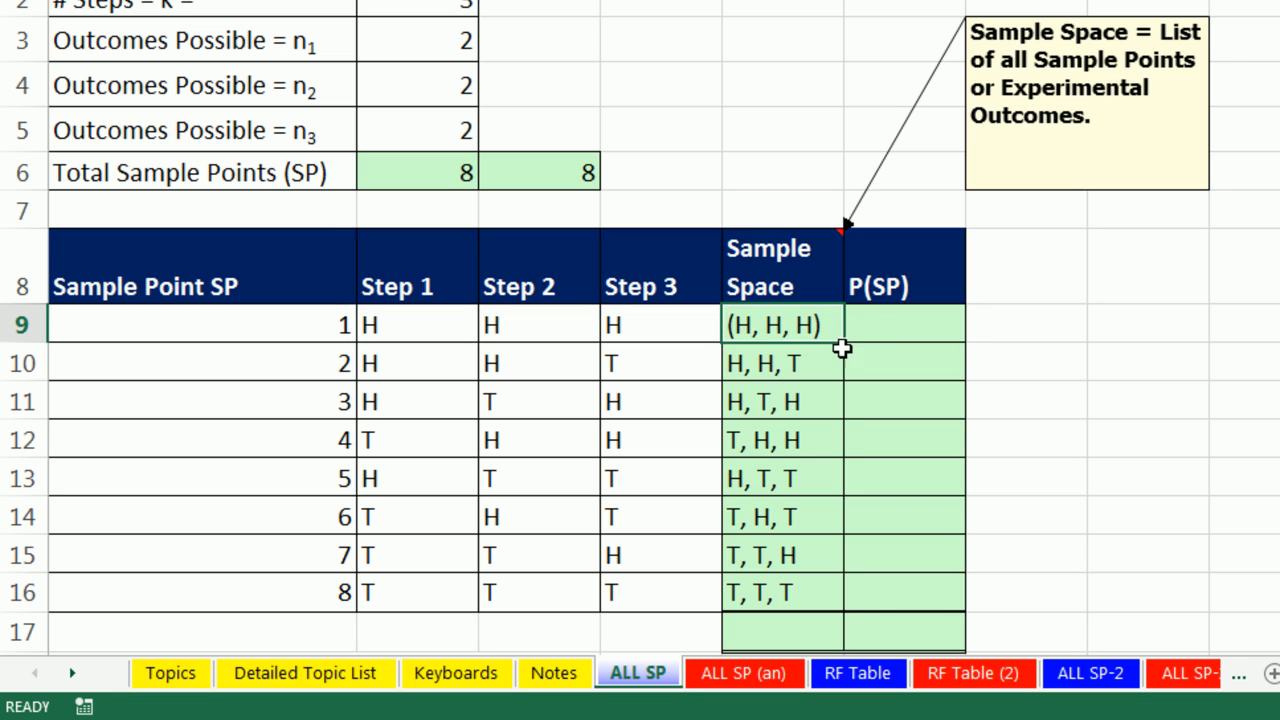
drag(843, 342, 843, 617)
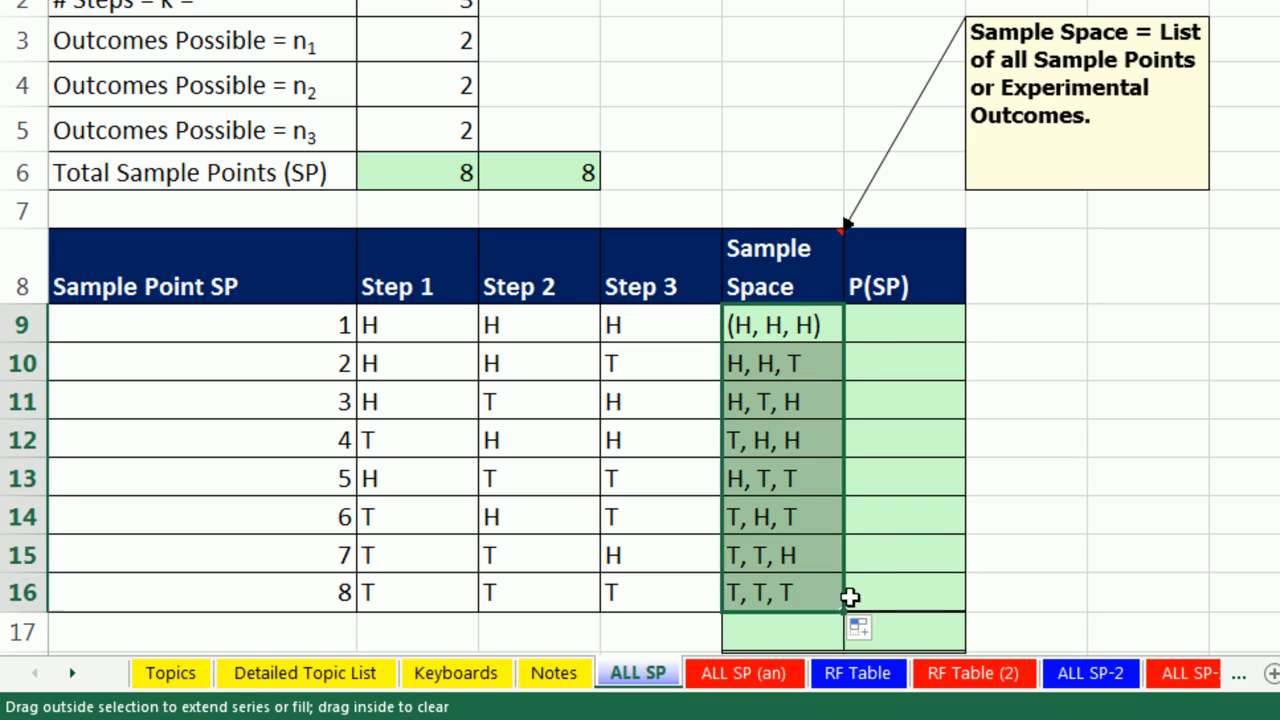
Calculate P(SP) in F9 with =1/$C$6 and fill the formula down to F16
click(899, 325)
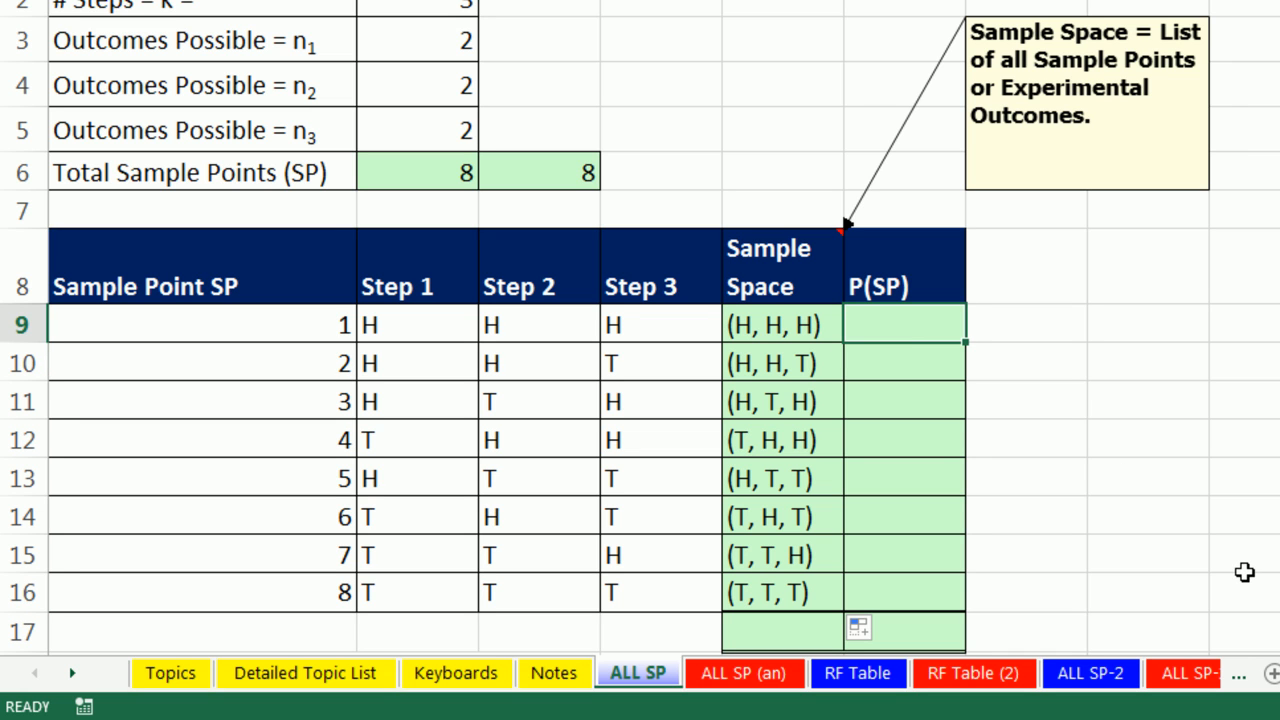
text(=)
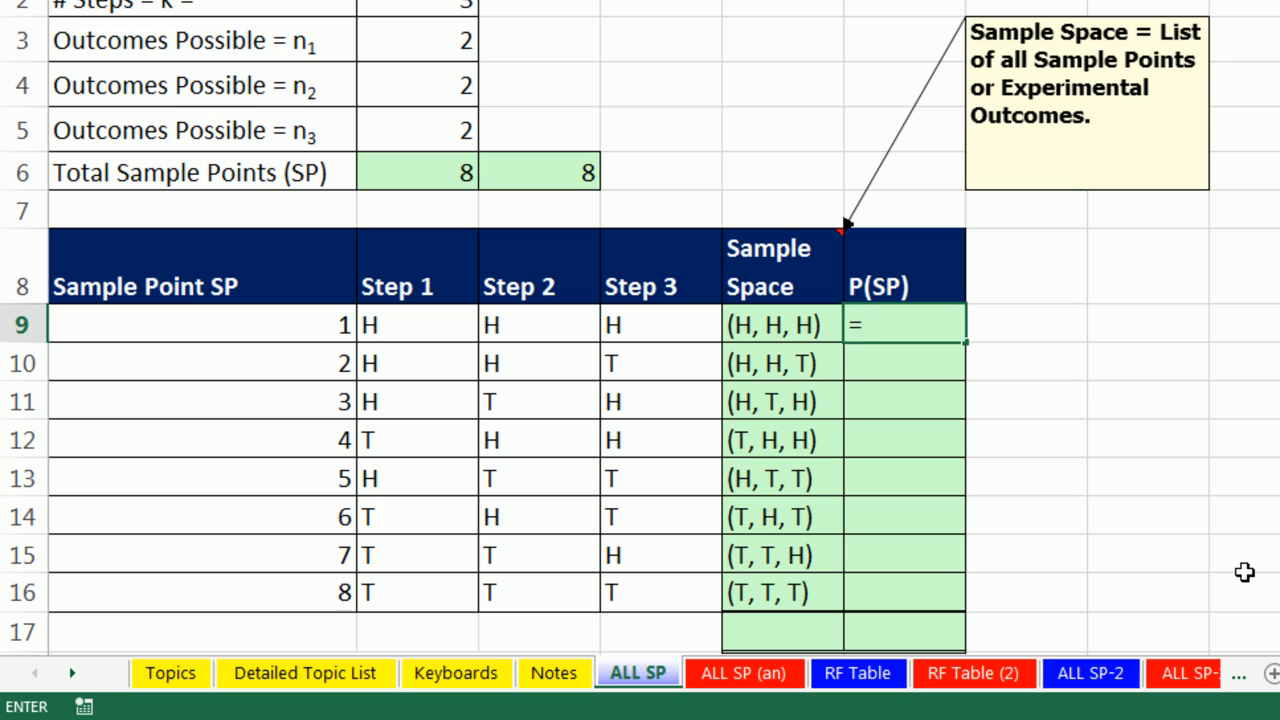
text(1/)
click(537, 170)
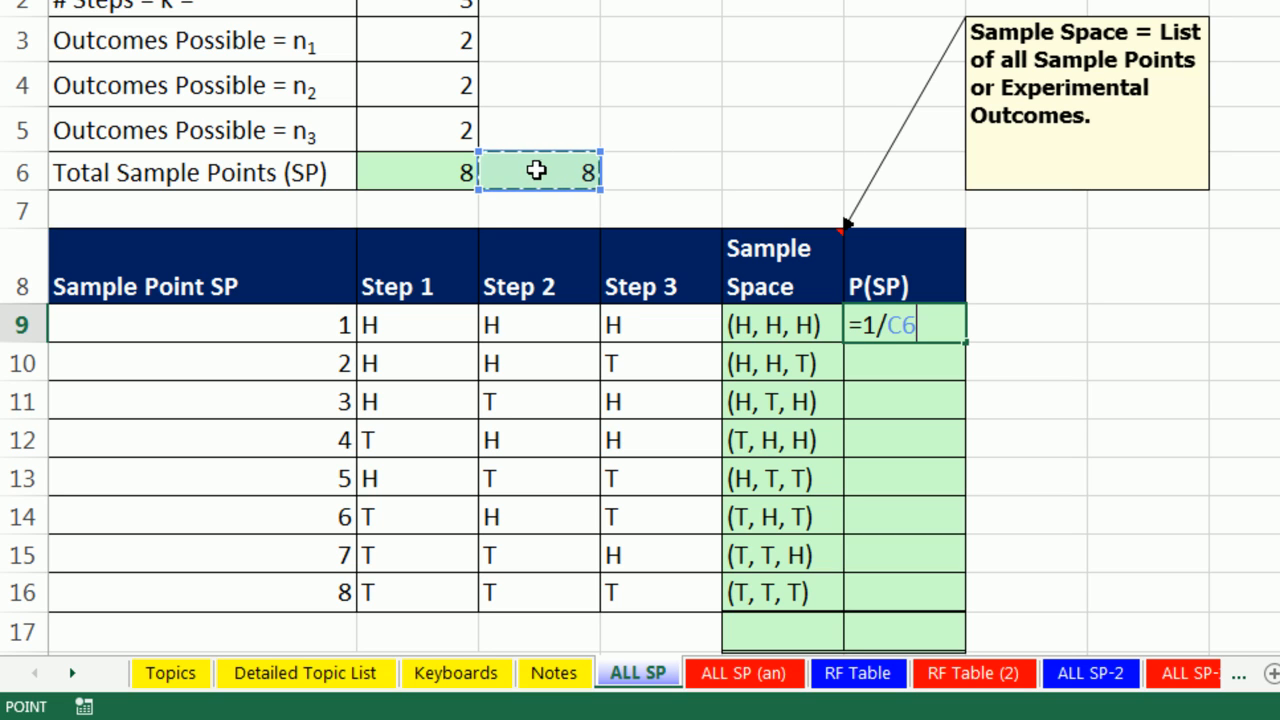
key(F4)
key(ctrl+Return)
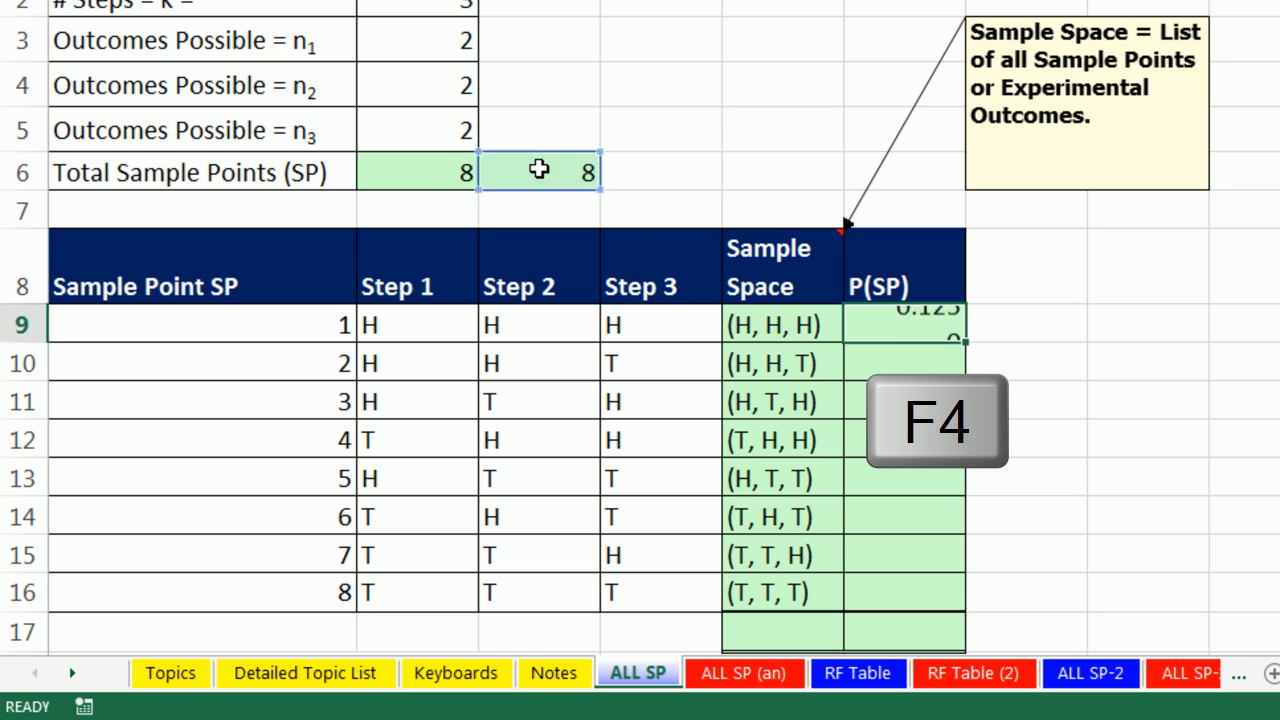
drag(965, 338, 966, 602)
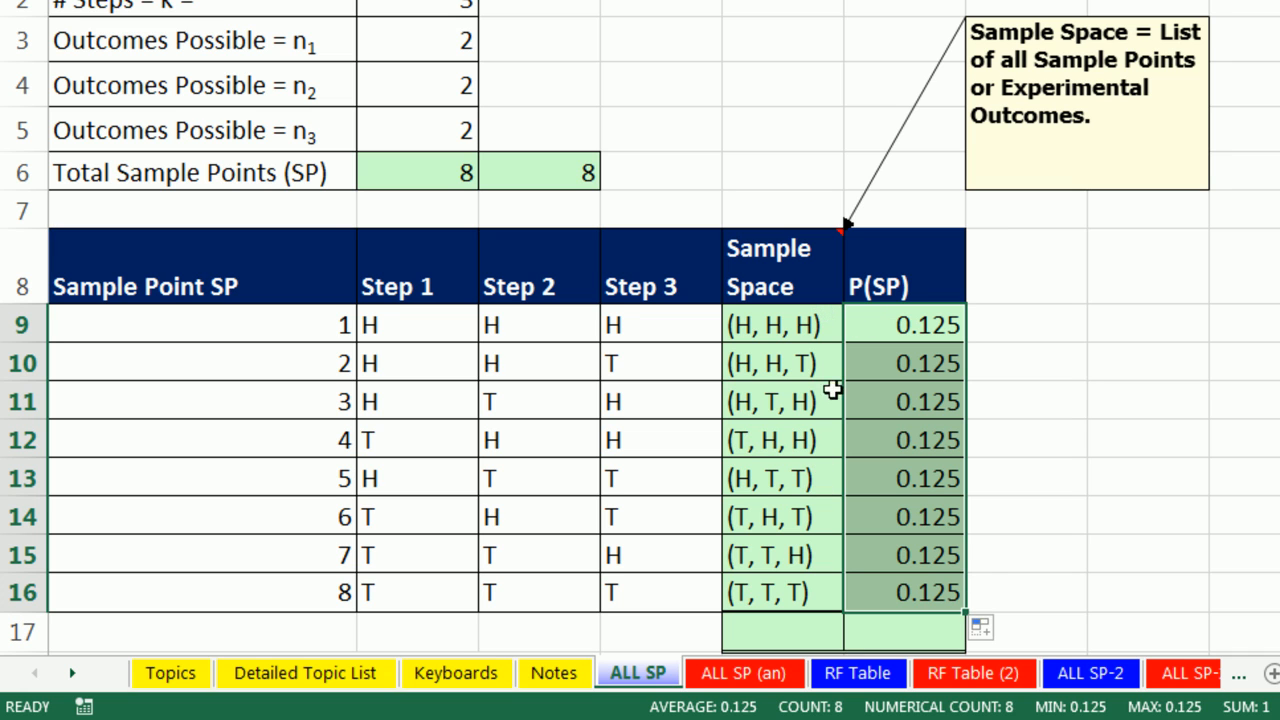
click(915, 338)
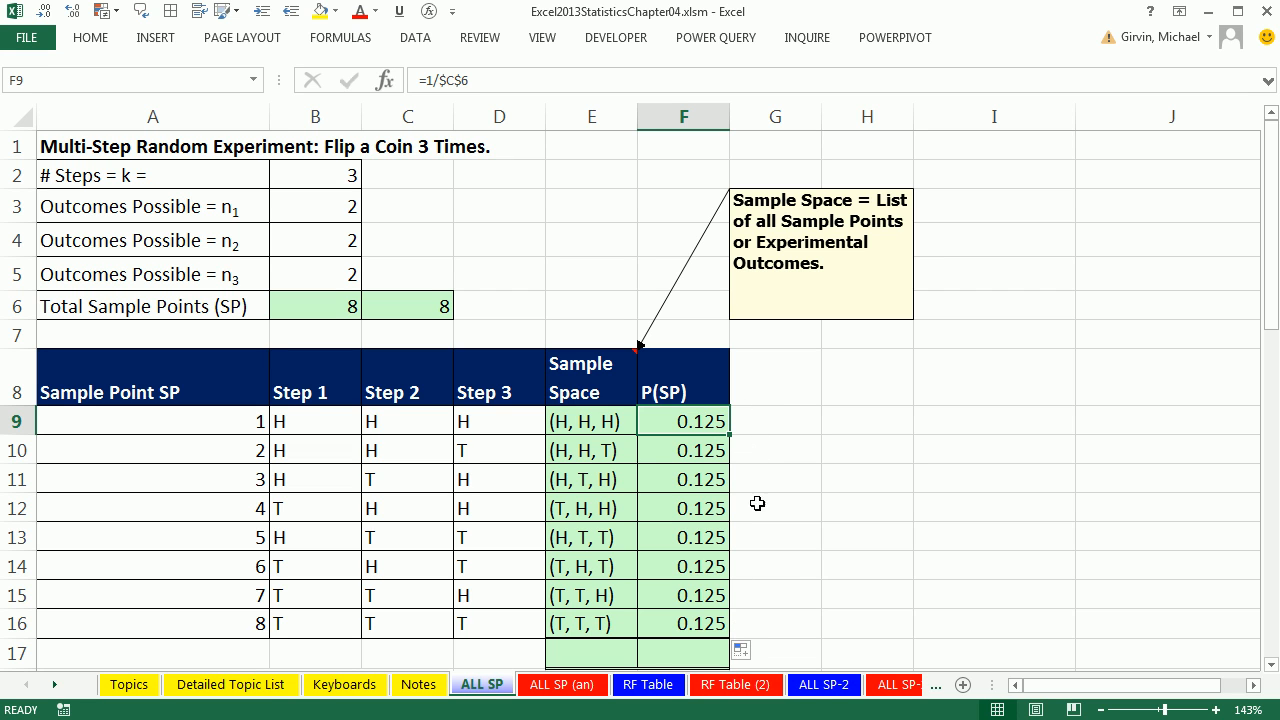
Total the P(SP) probabilities in F17 with =SUM(F9:F16)
click(684, 658)
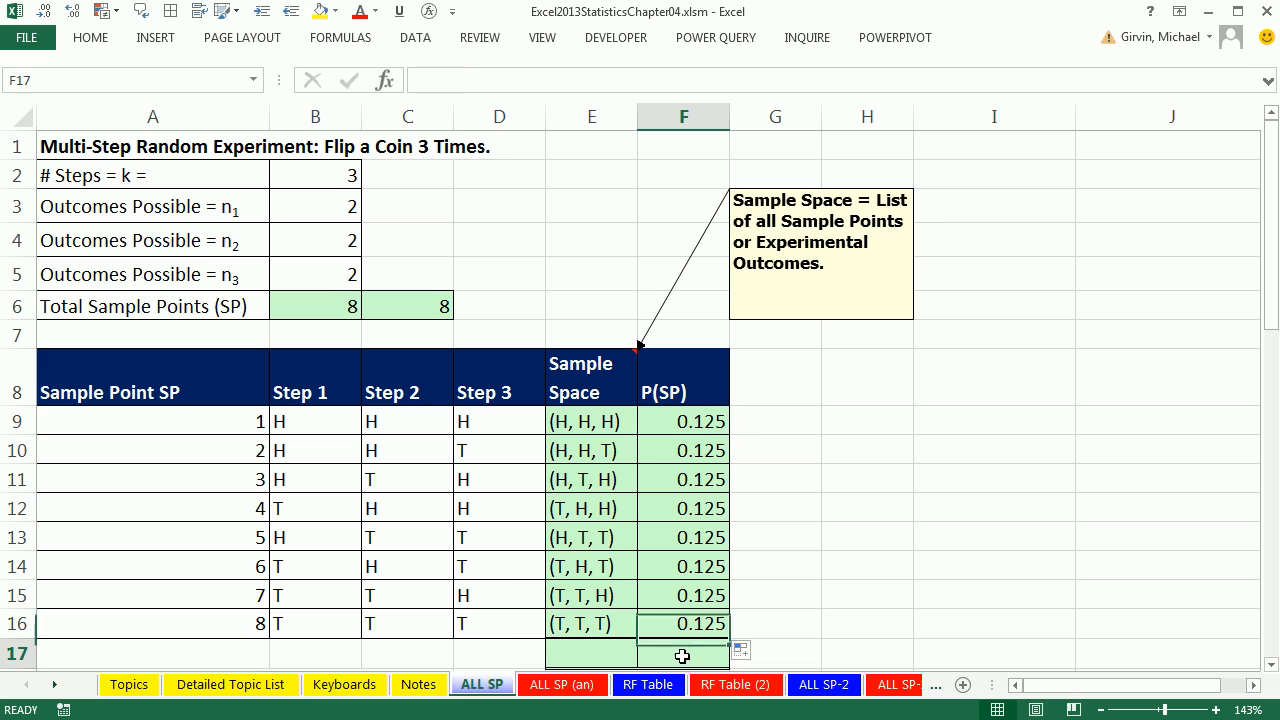
key(alt+equal)
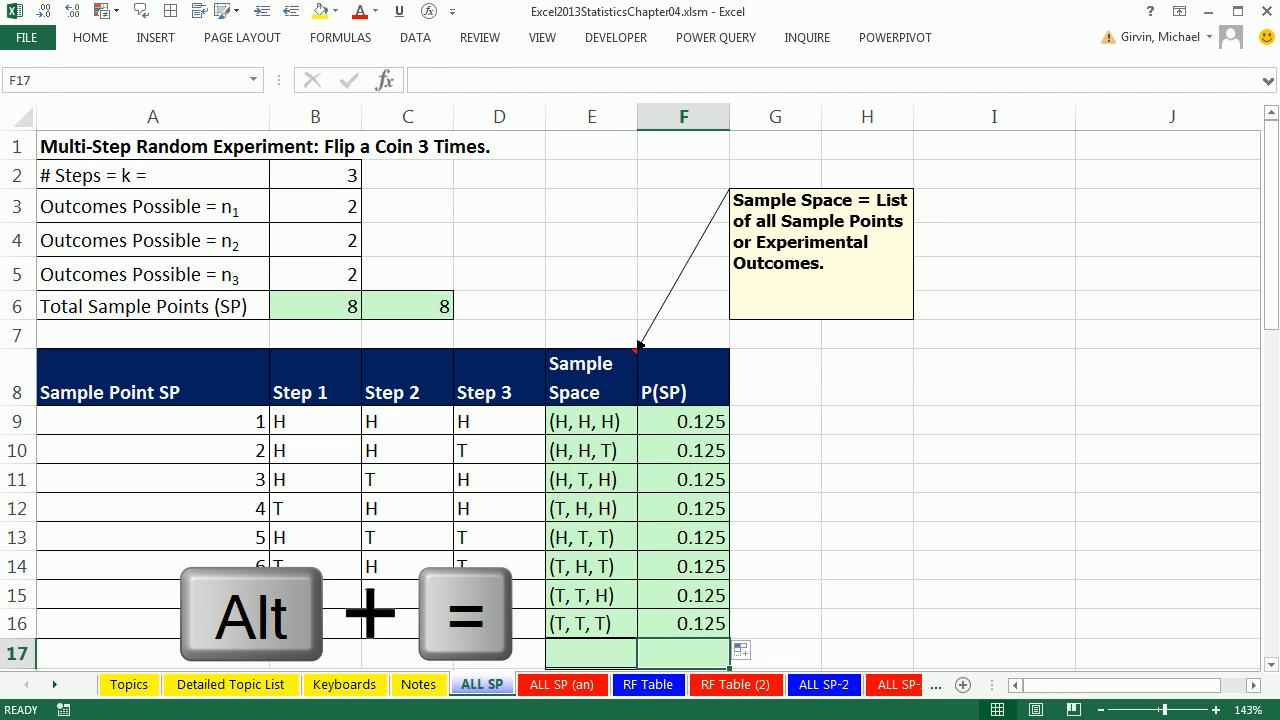
key(alt+equal)
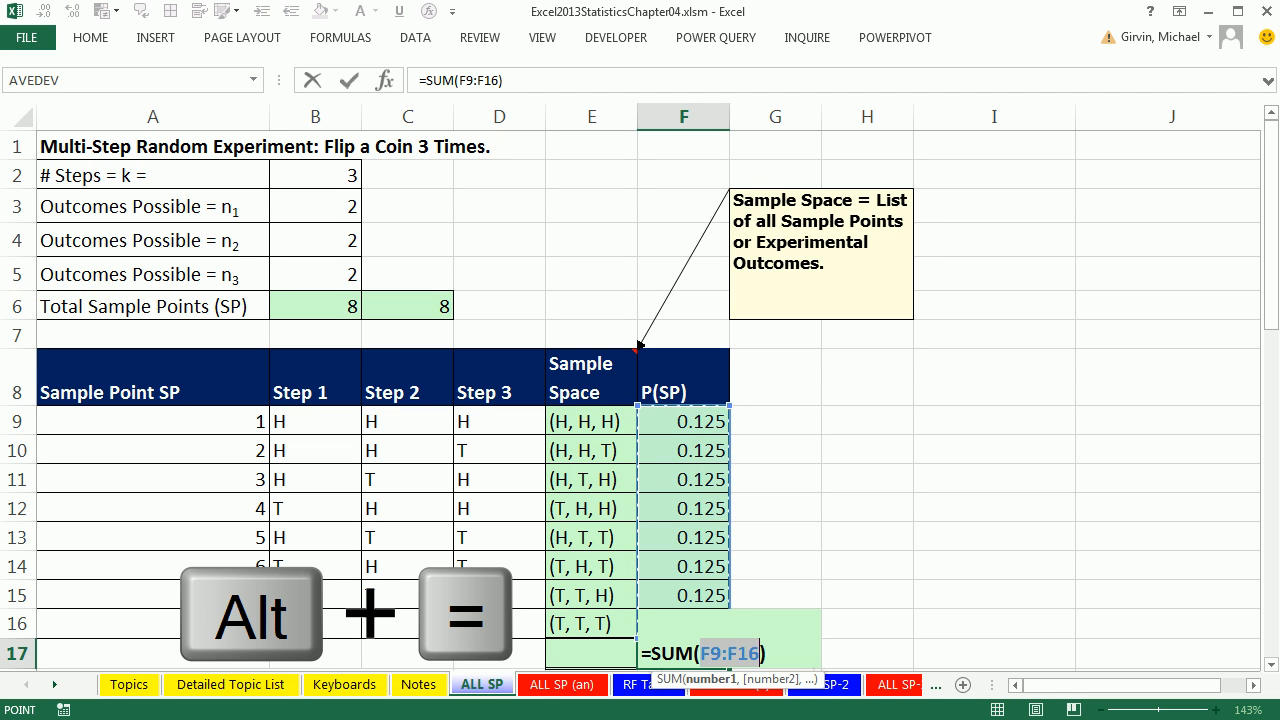
key(Return)
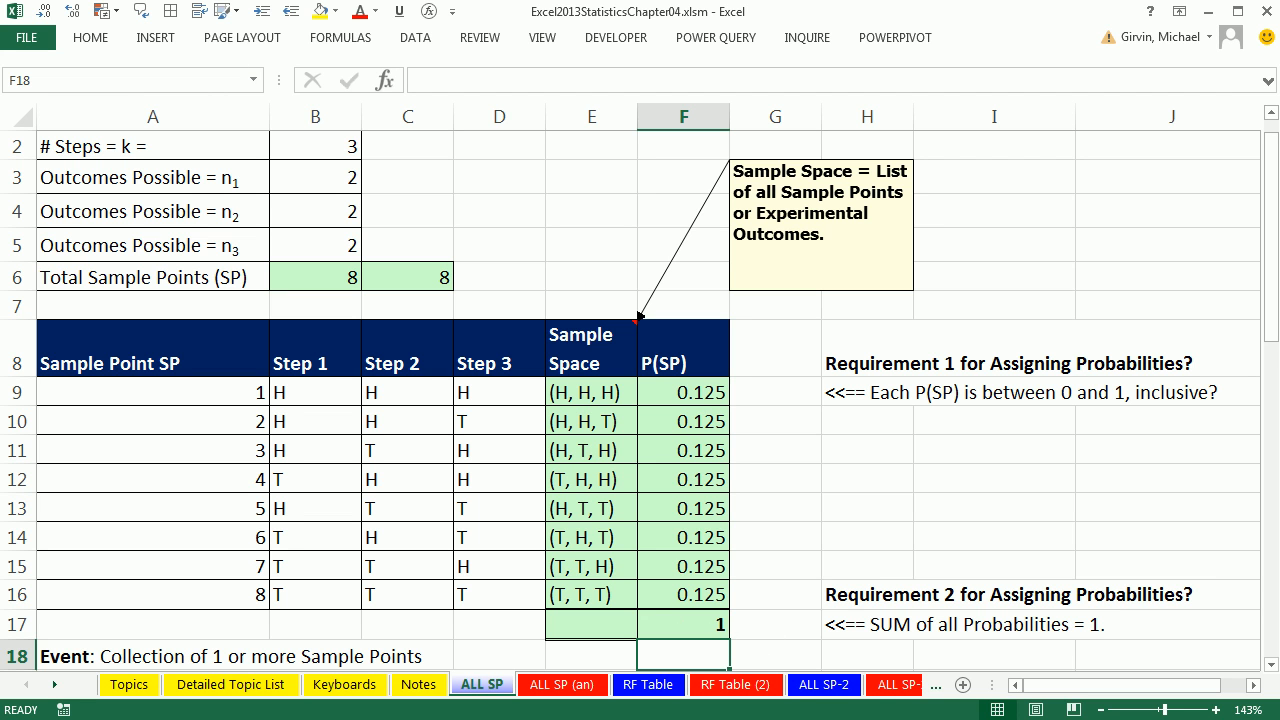
scroll(1085, 544, down, 2)
scroll(1120, 586, down, 4)
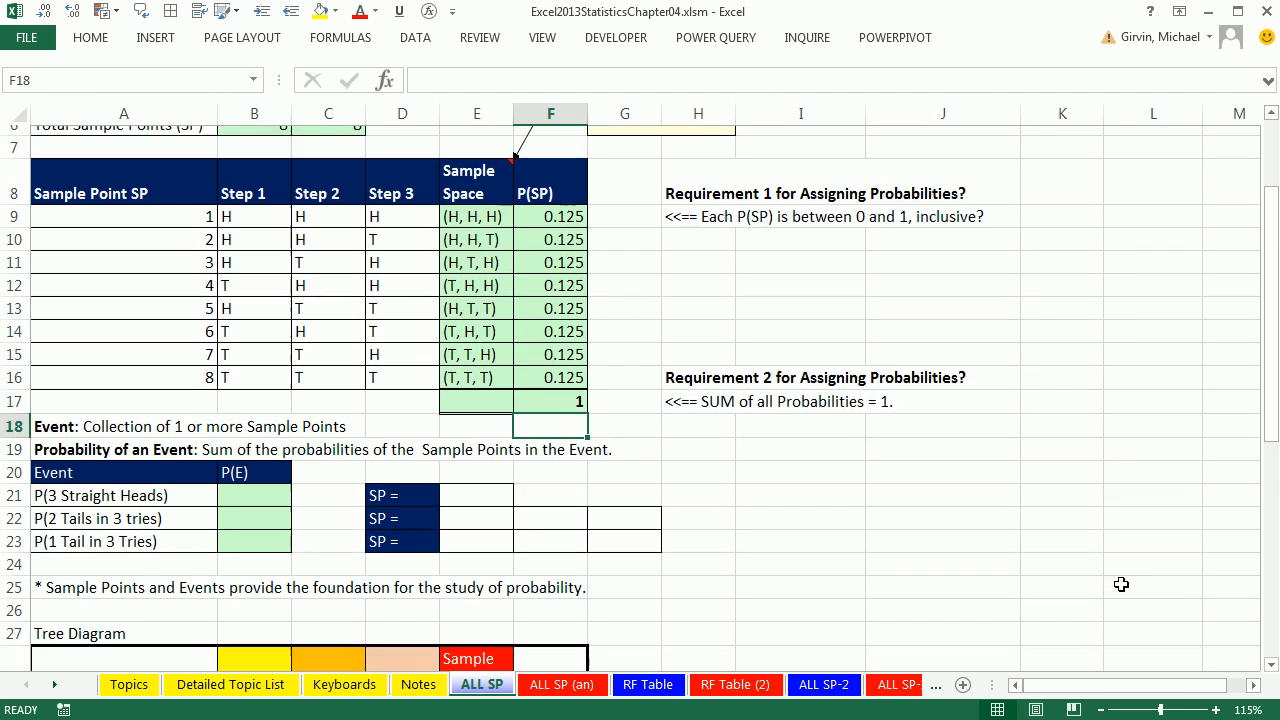
scroll(1114, 204, up, 3)
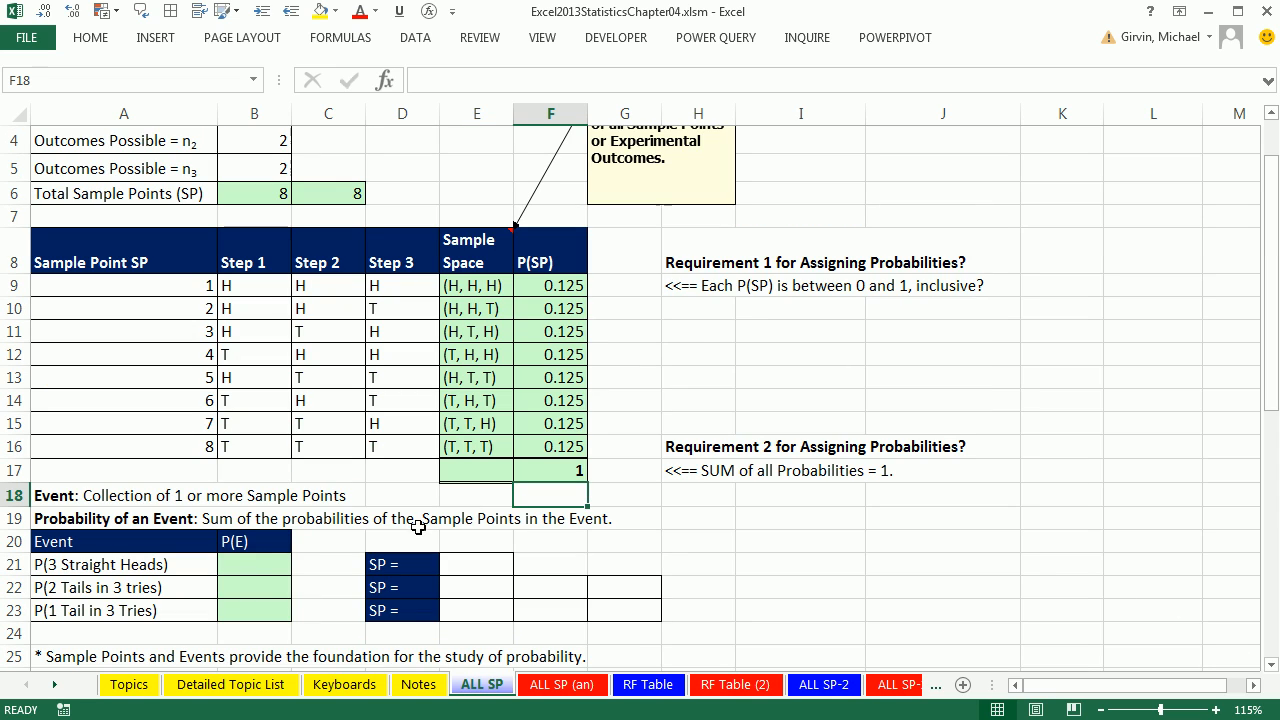
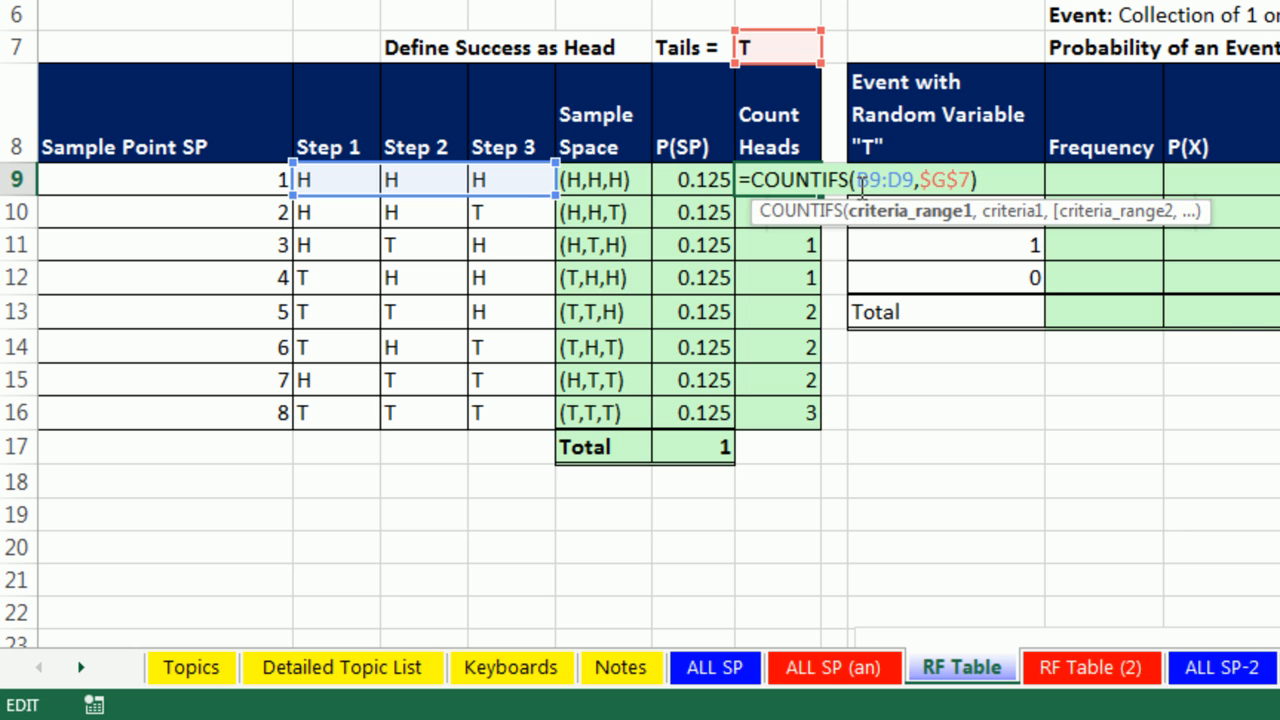
Check the cell references of the COUNTIFS formula in G10 of the RF Table sheet
key(Return)
key(F2)
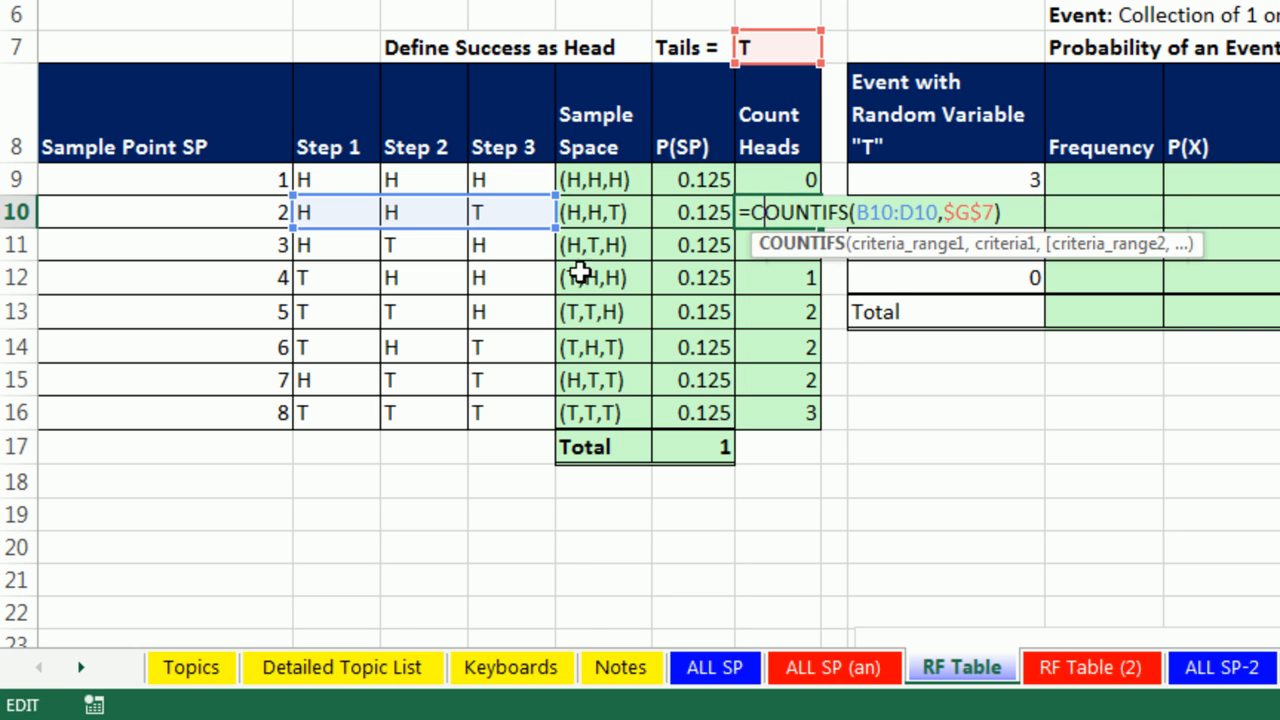
key(ctrl+Return)
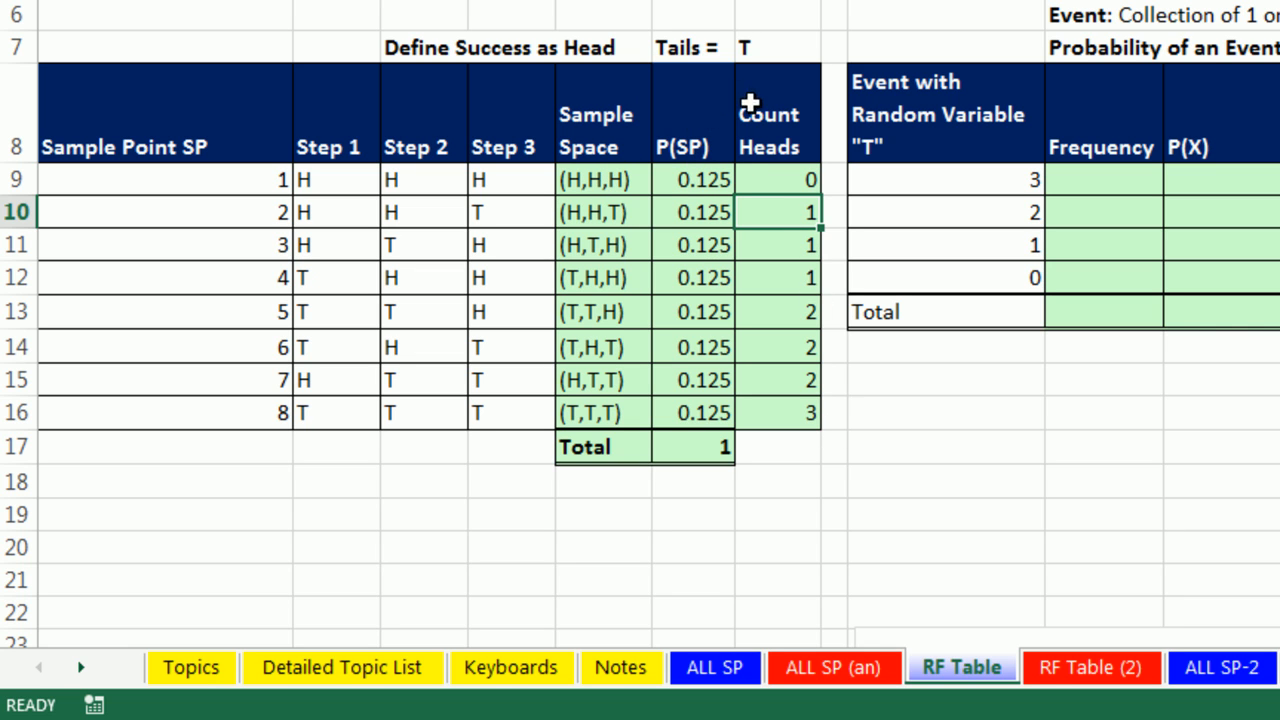
Change the heading in G8 to "Count Tail"
click(783, 135)
double_click(744, 147)
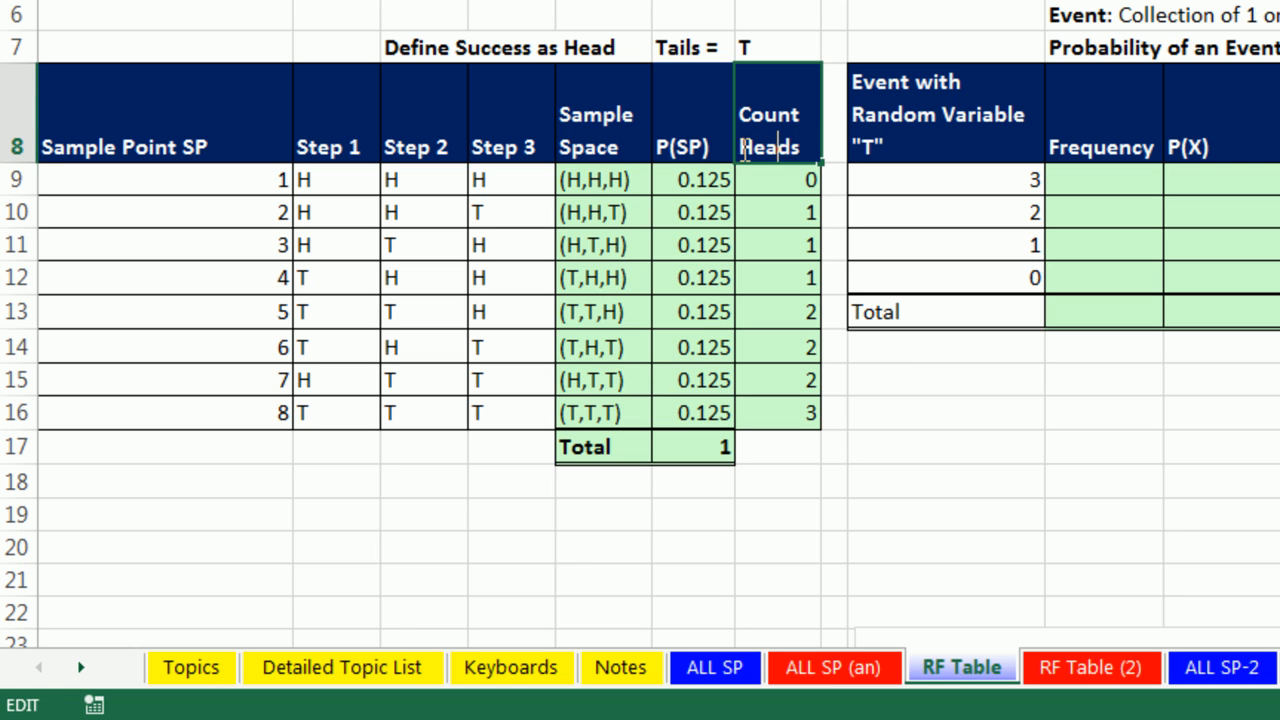
drag(744, 147, 830, 148)
text(Tail)
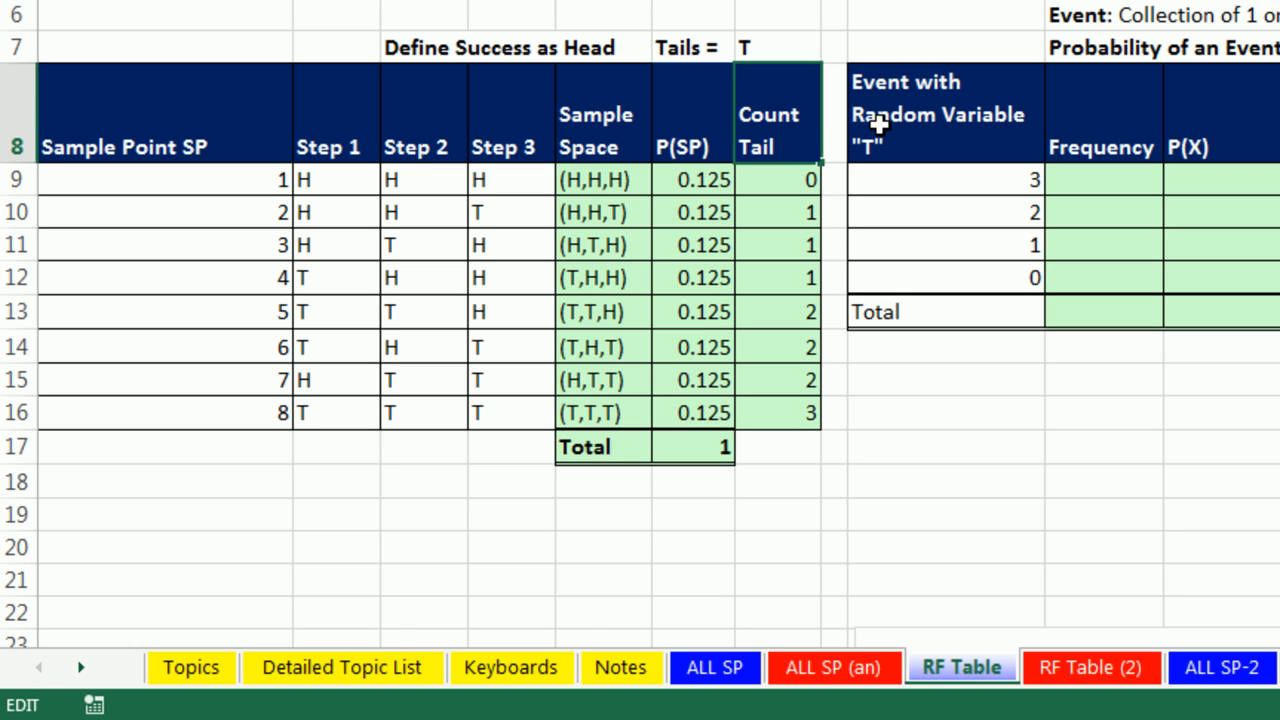
key(ctrl+Return)
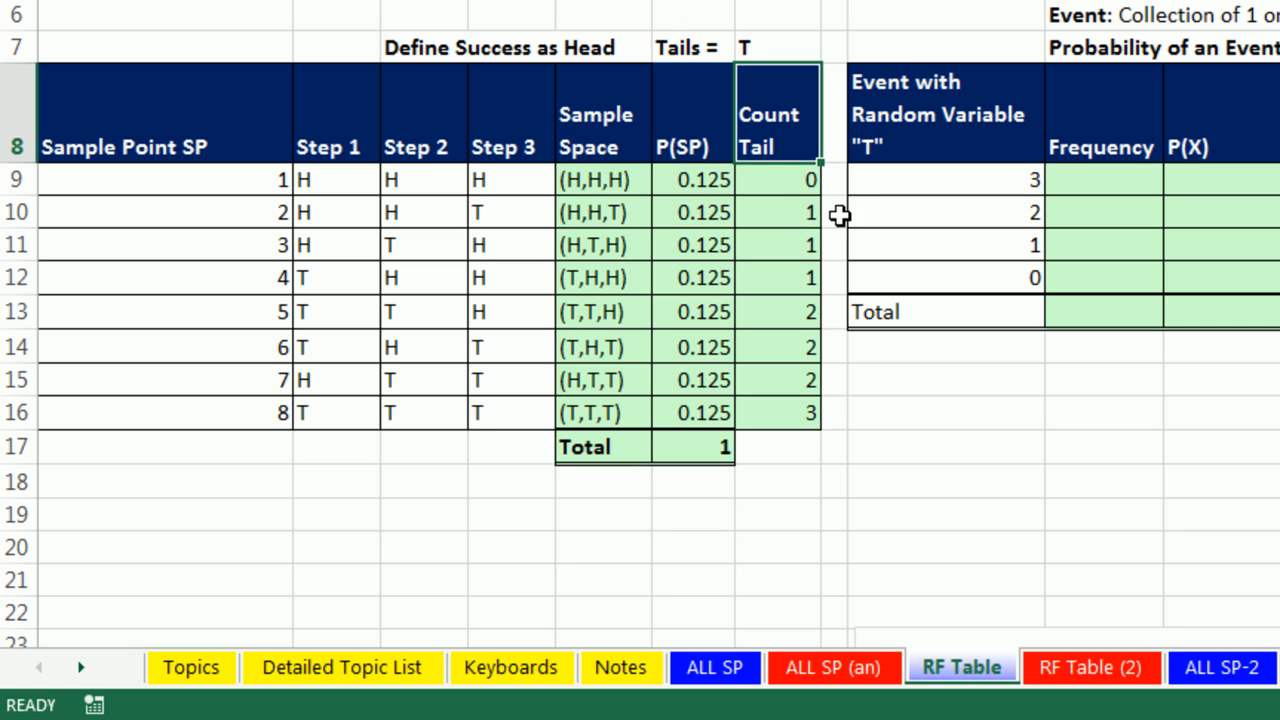
Count the frequency in J9 with =COUNTIFS($G$9:$G$16,I9) and fill the formula down to J12
click(1077, 182)
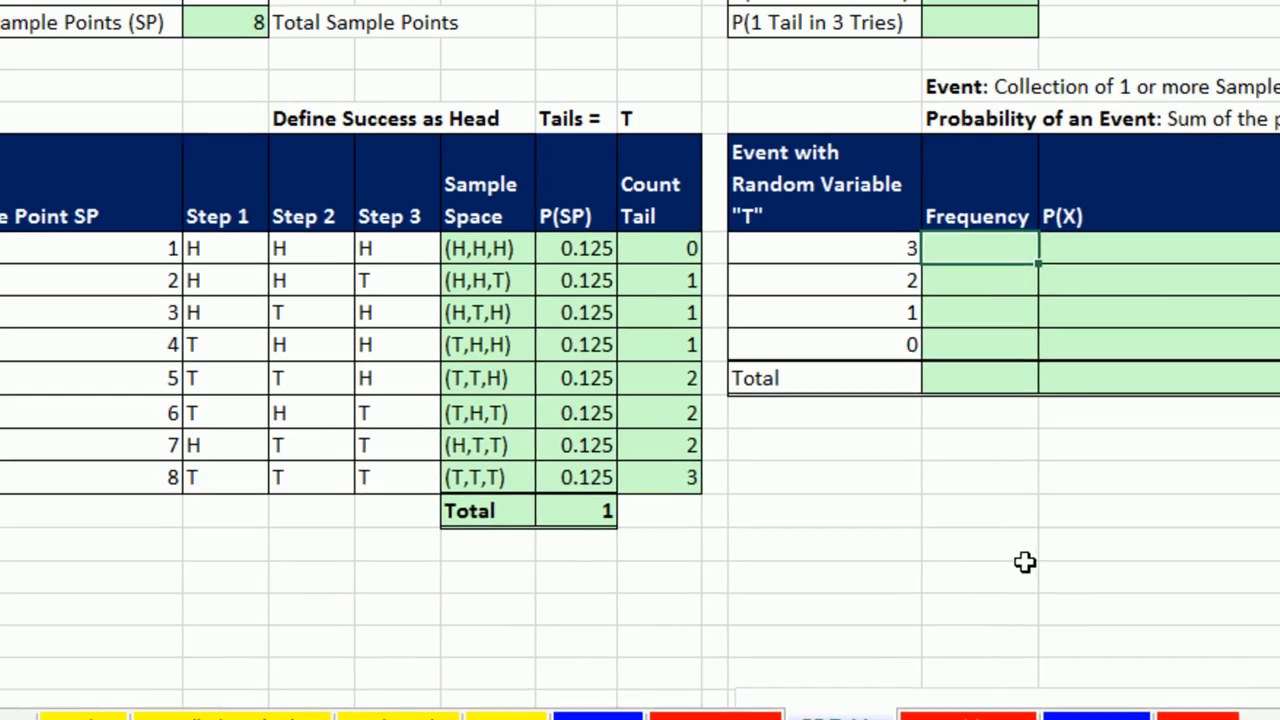
text(=cou)
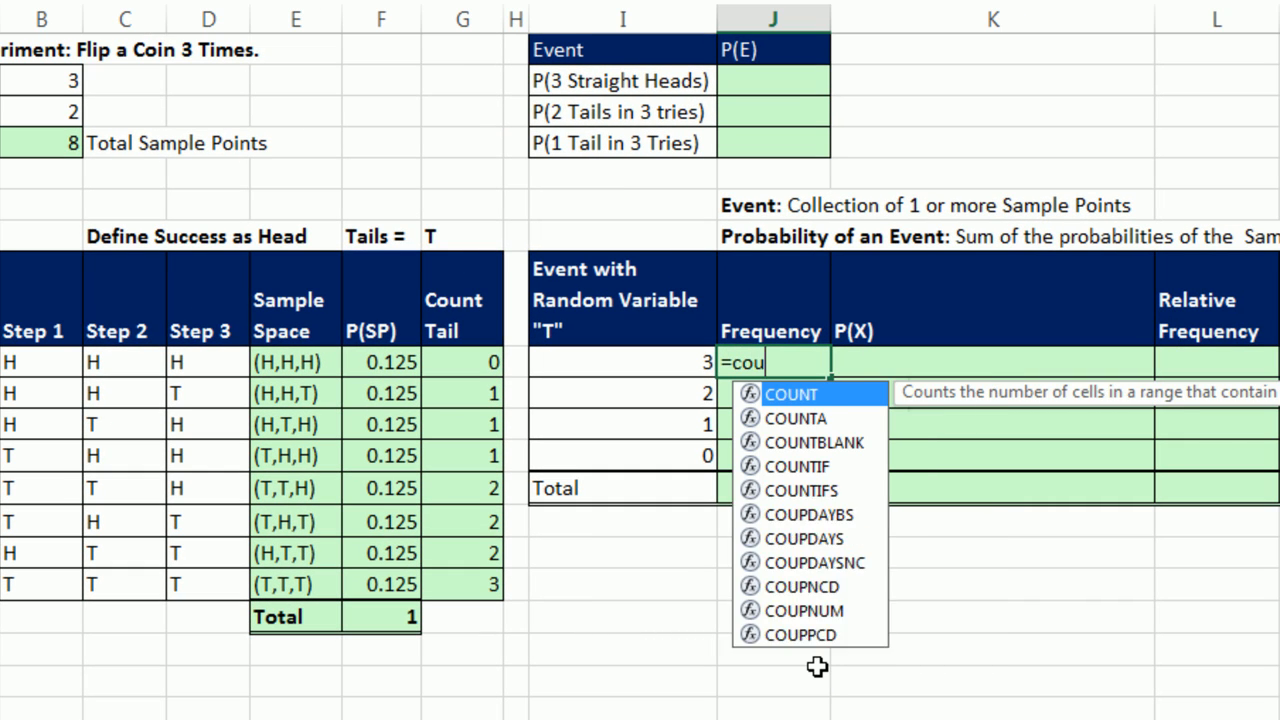
text(ntifs)
key(Tab)
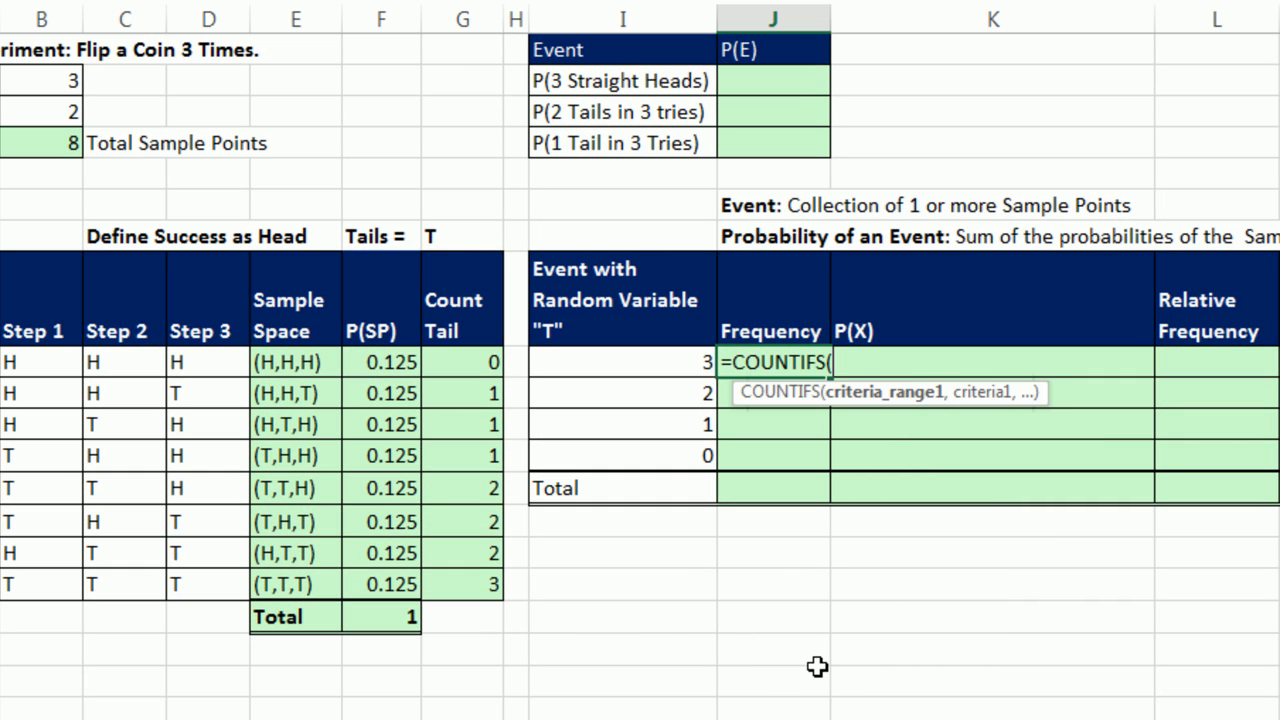
click(476, 362)
drag(468, 446, 457, 580)
key(F4)
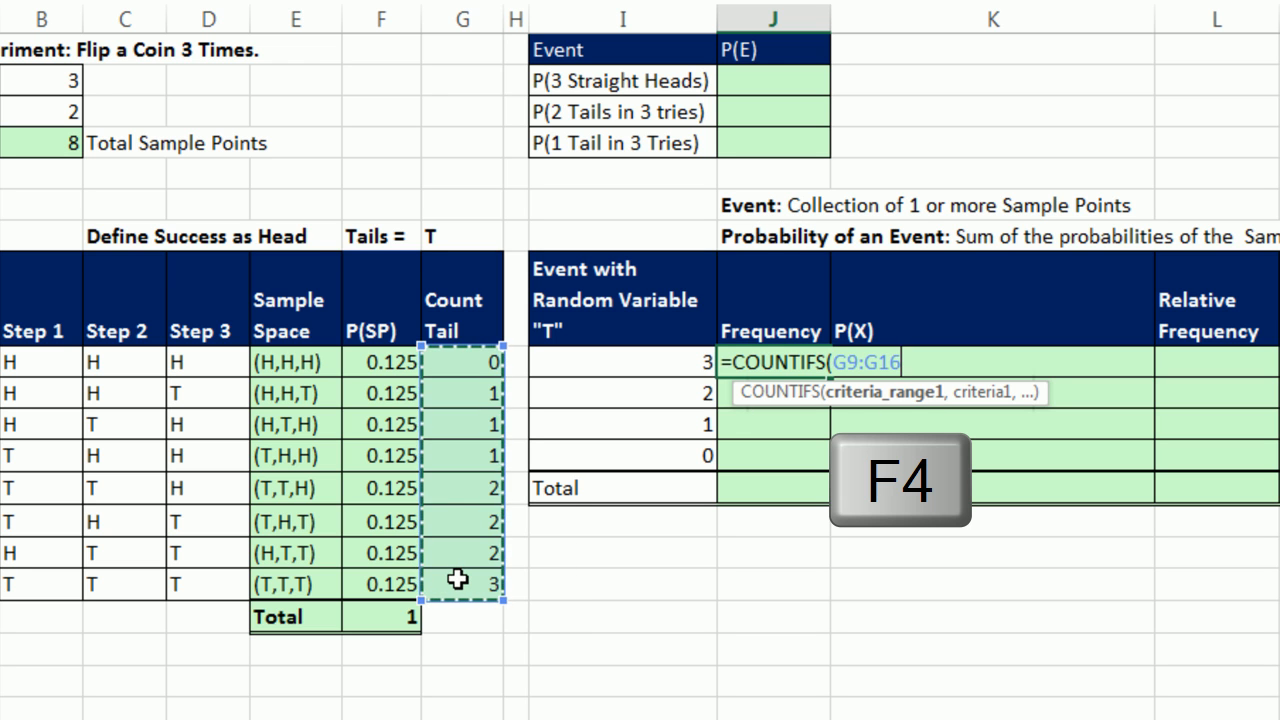
text(,)
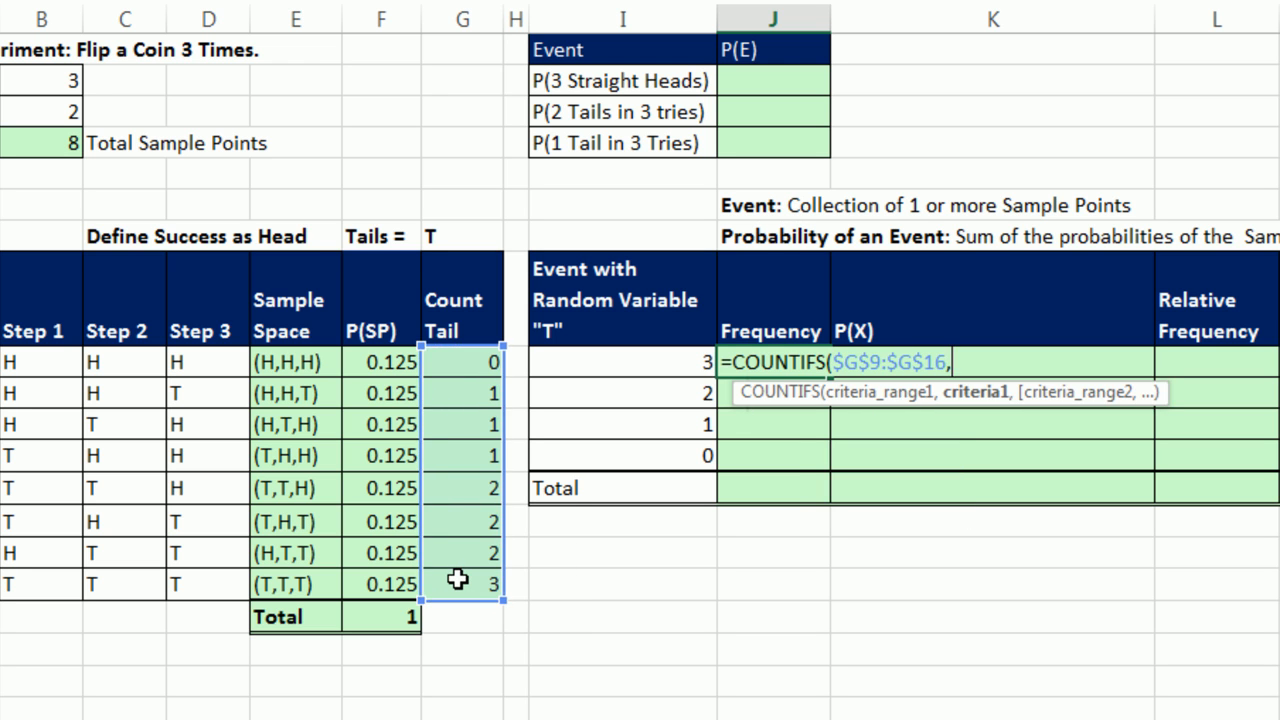
key(Left)
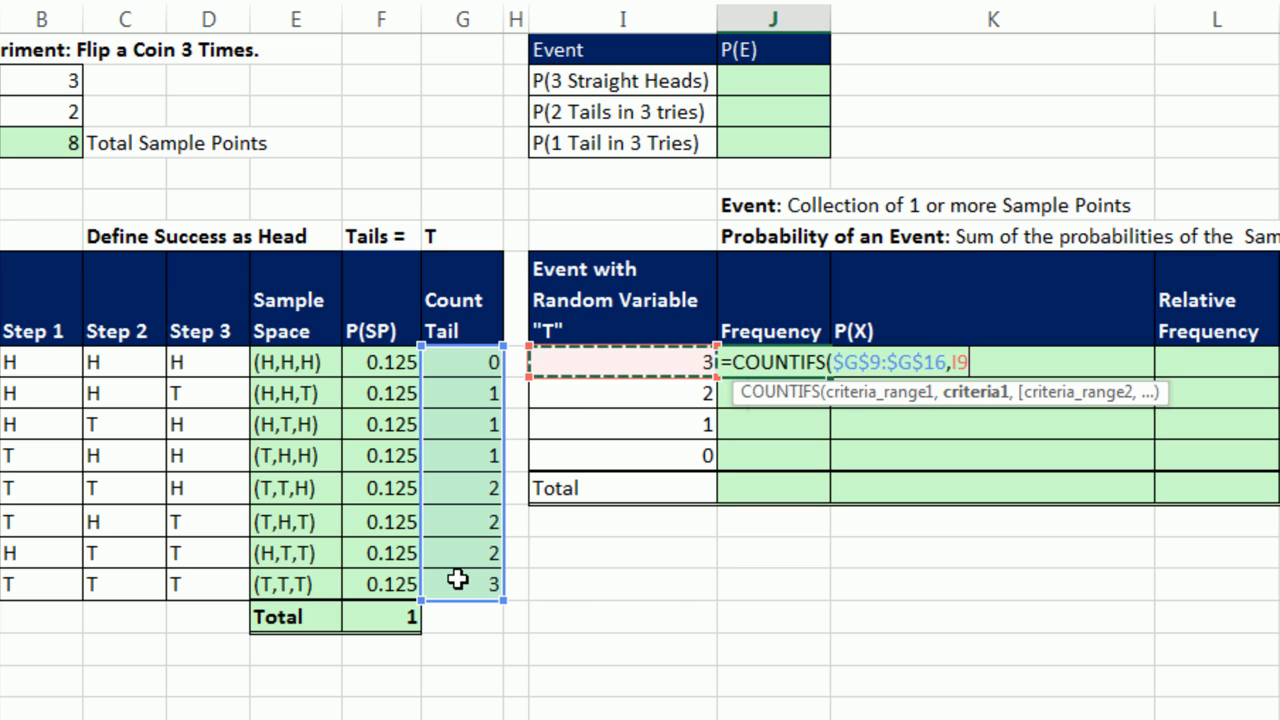
key(ctrl+Return)
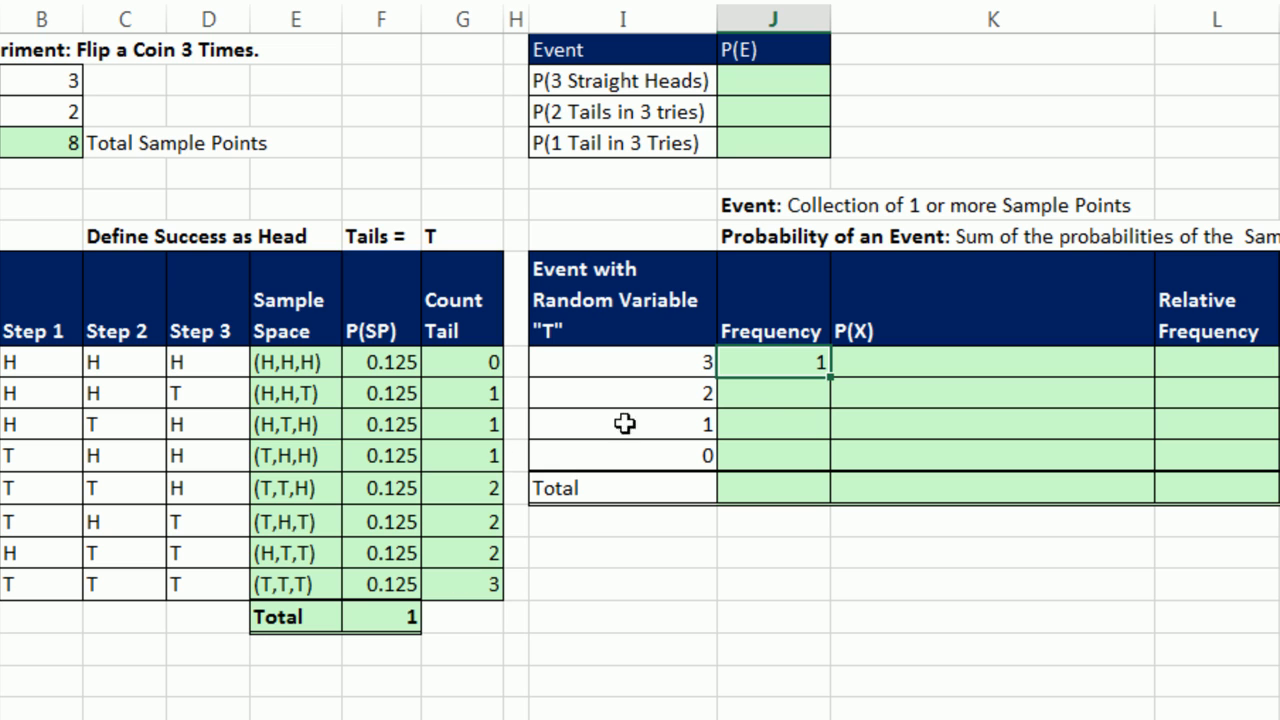
drag(831, 390, 840, 477)
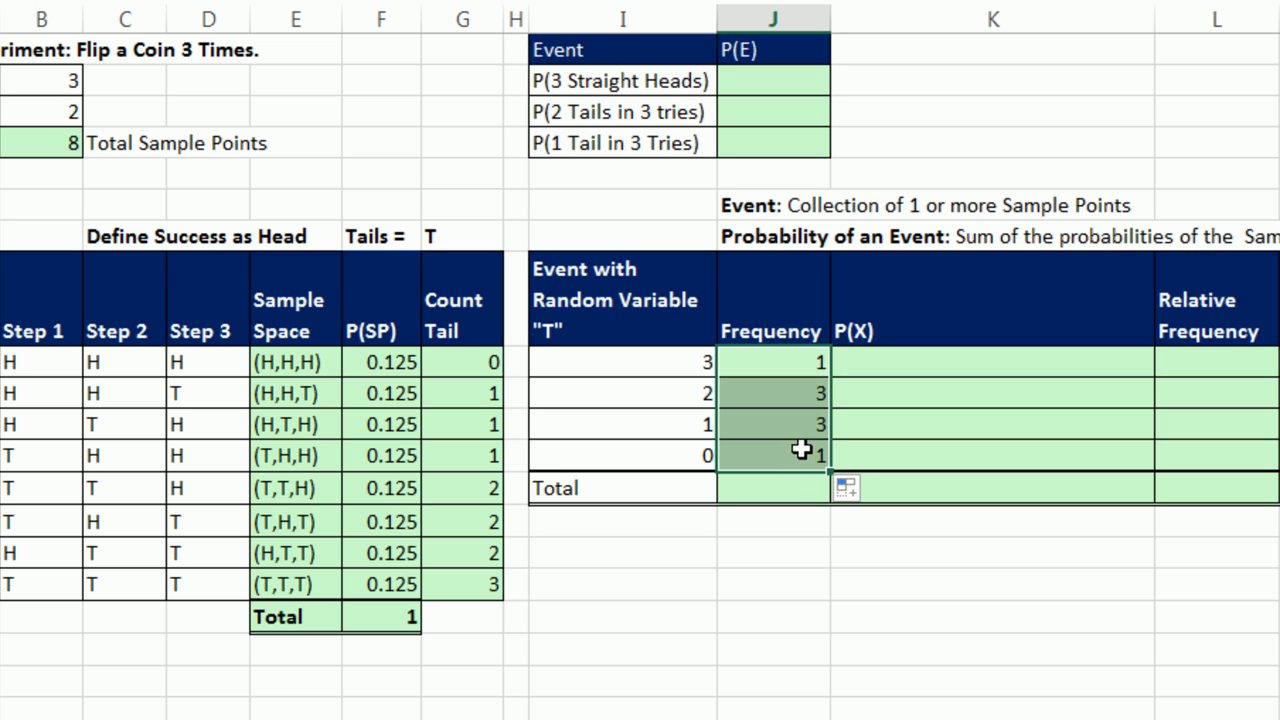
Total the frequencies in J13 with =SUM(J9:J12)
click(750, 492)
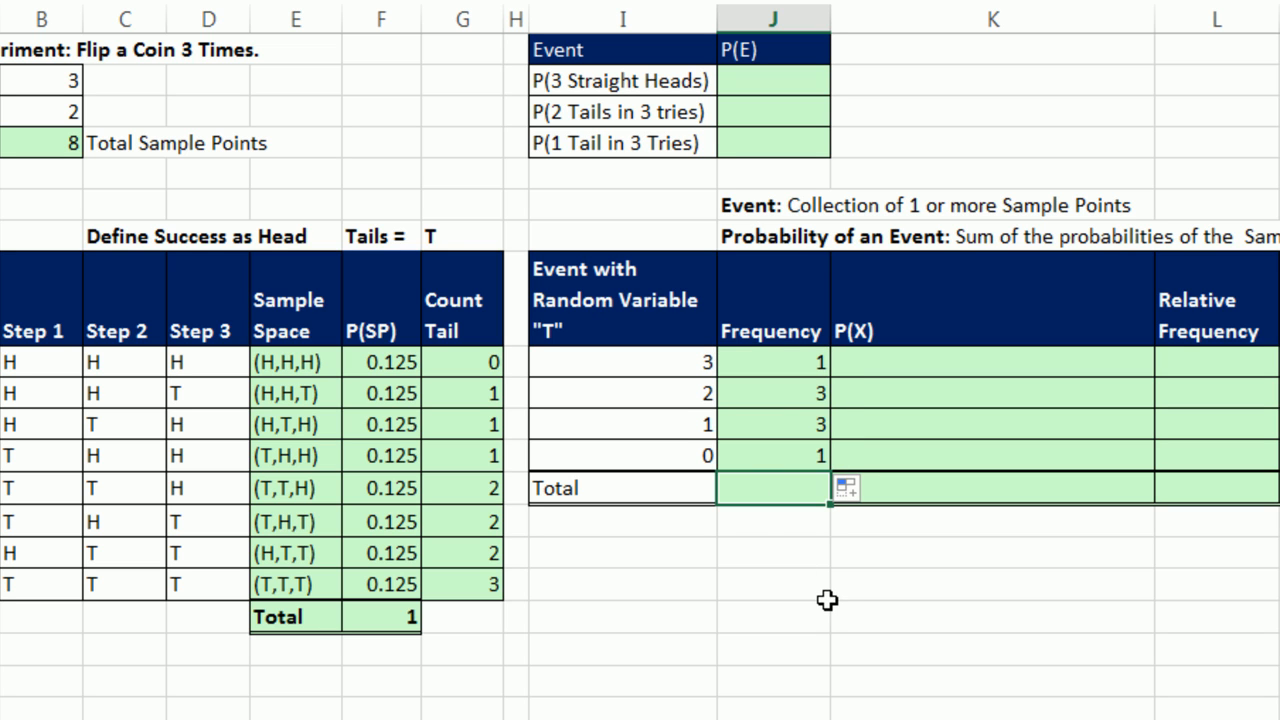
key(alt+equal)
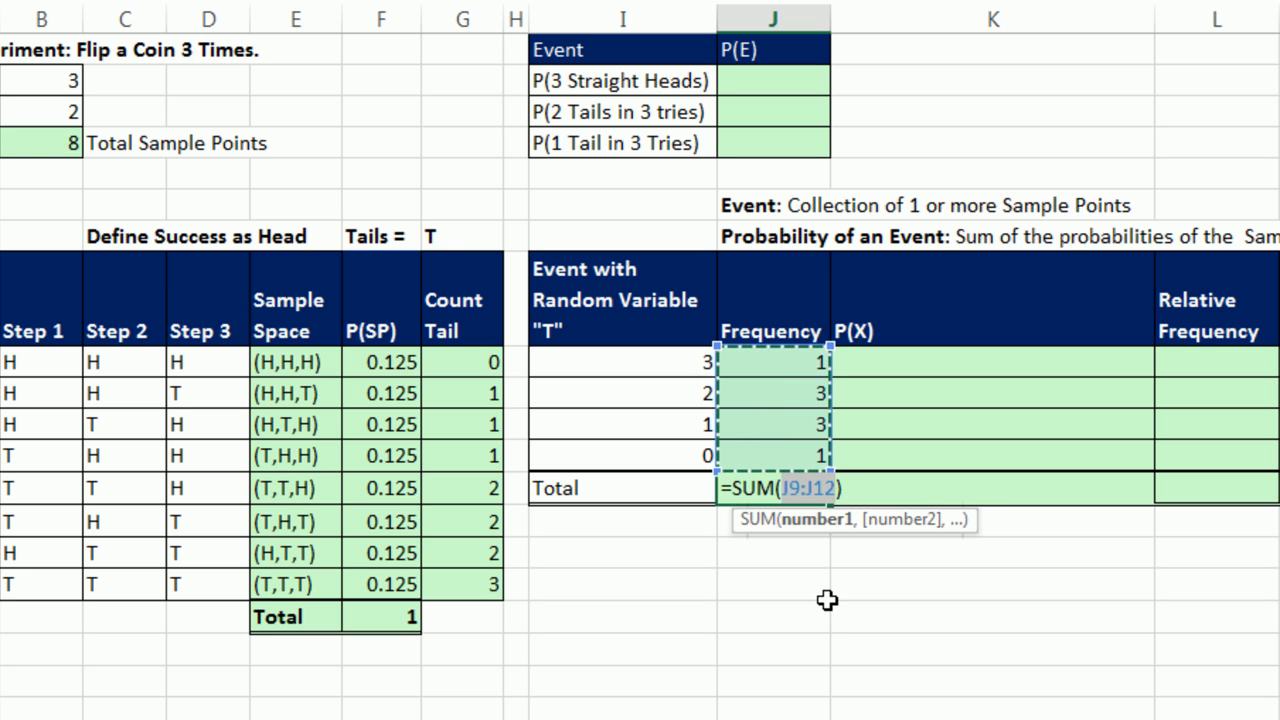
key(Return)
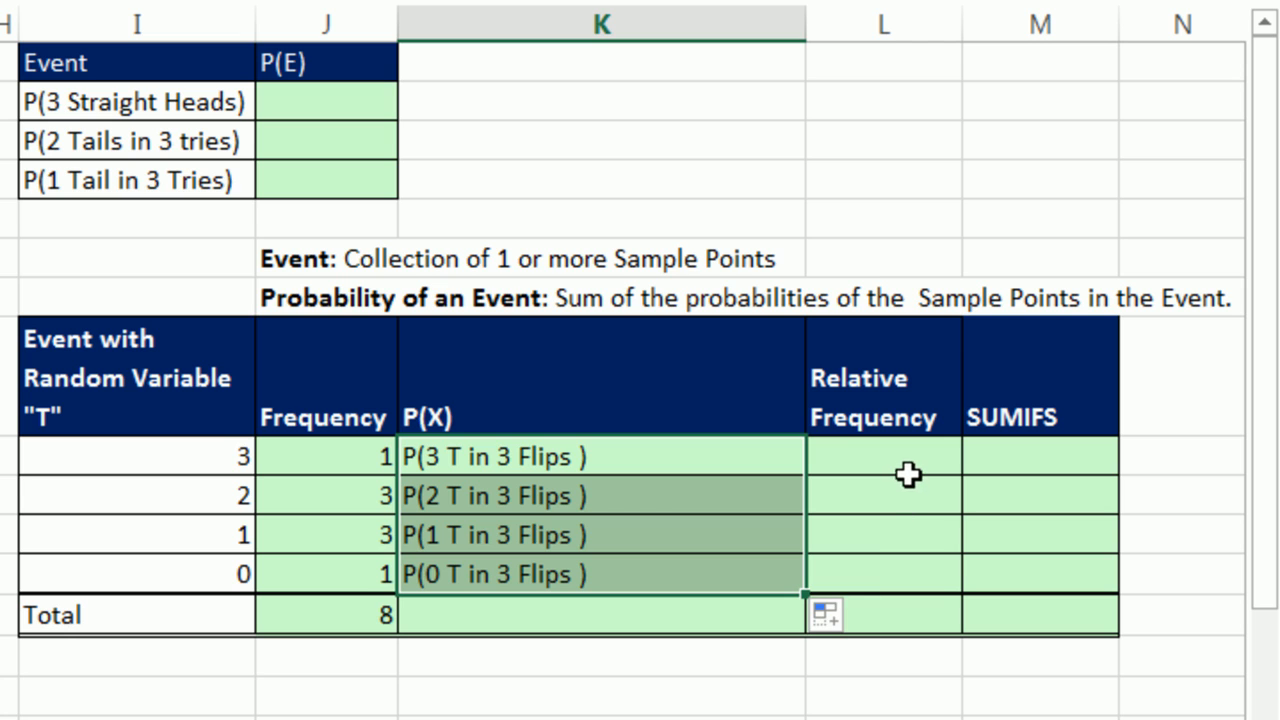
Calculate the relative frequency in L9 with =J9/$J$13 and fill the formula down to L12
click(903, 464)
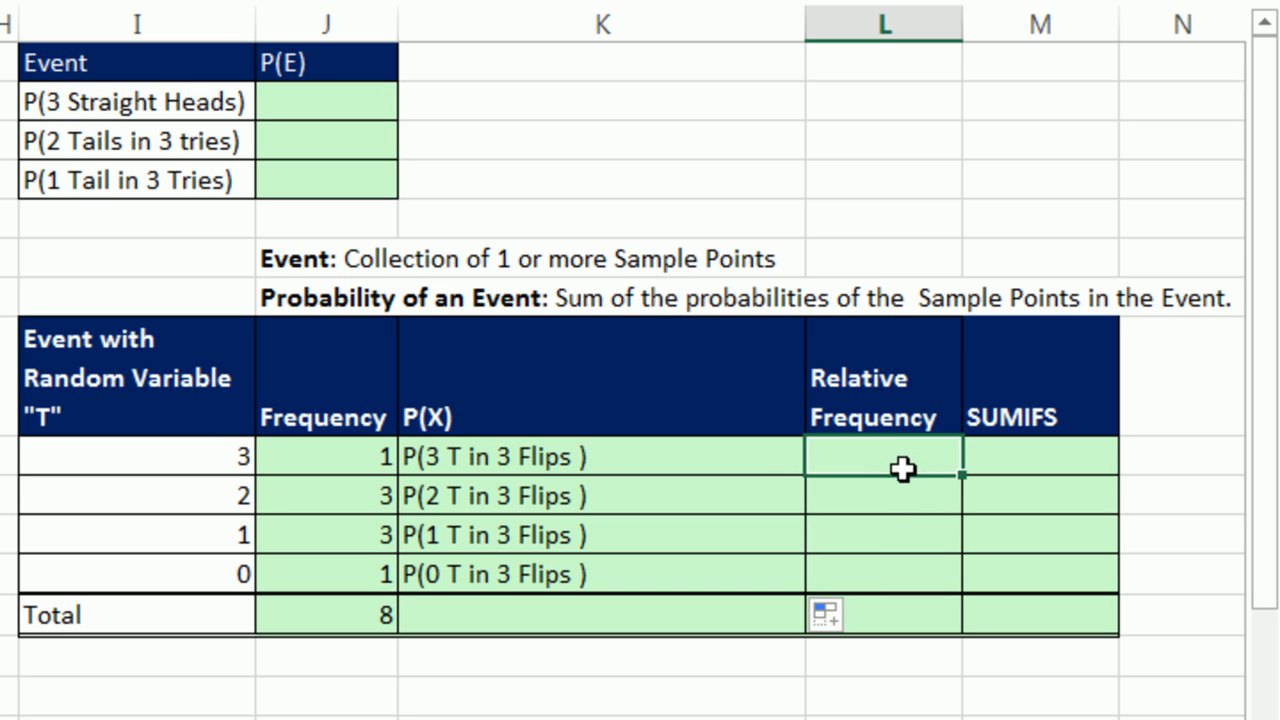
text(=)
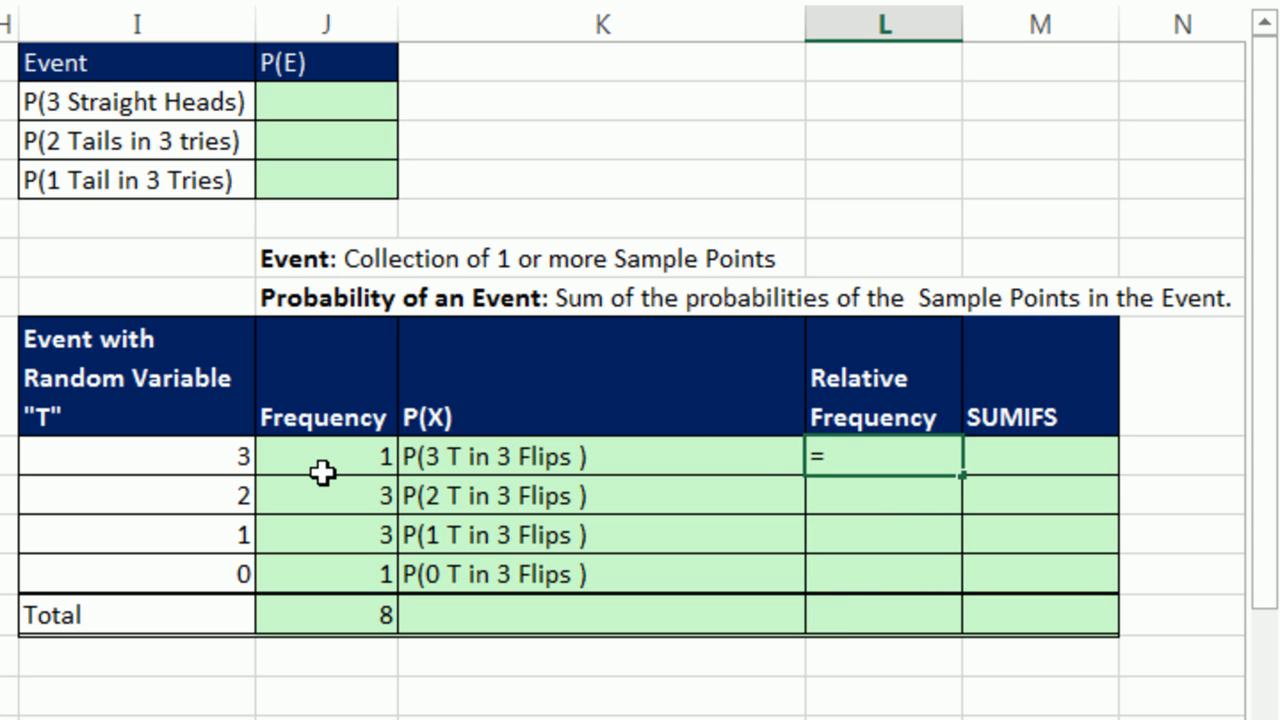
click(323, 472)
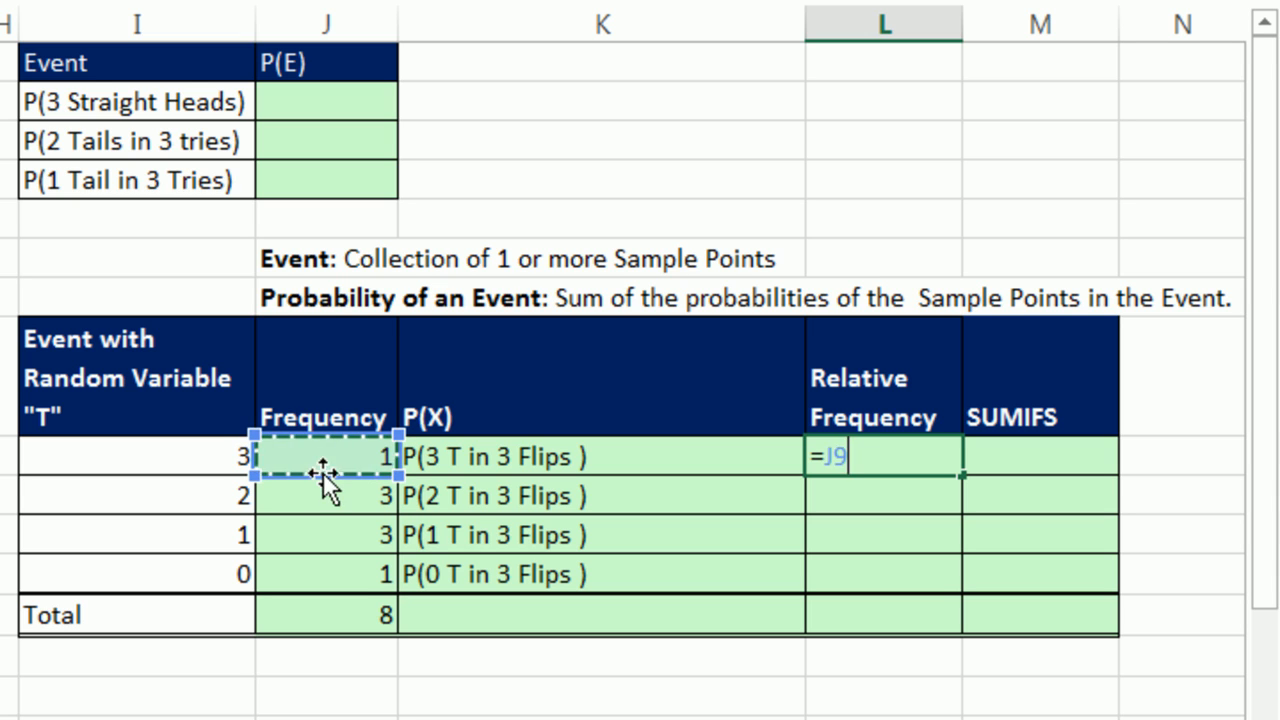
text(/)
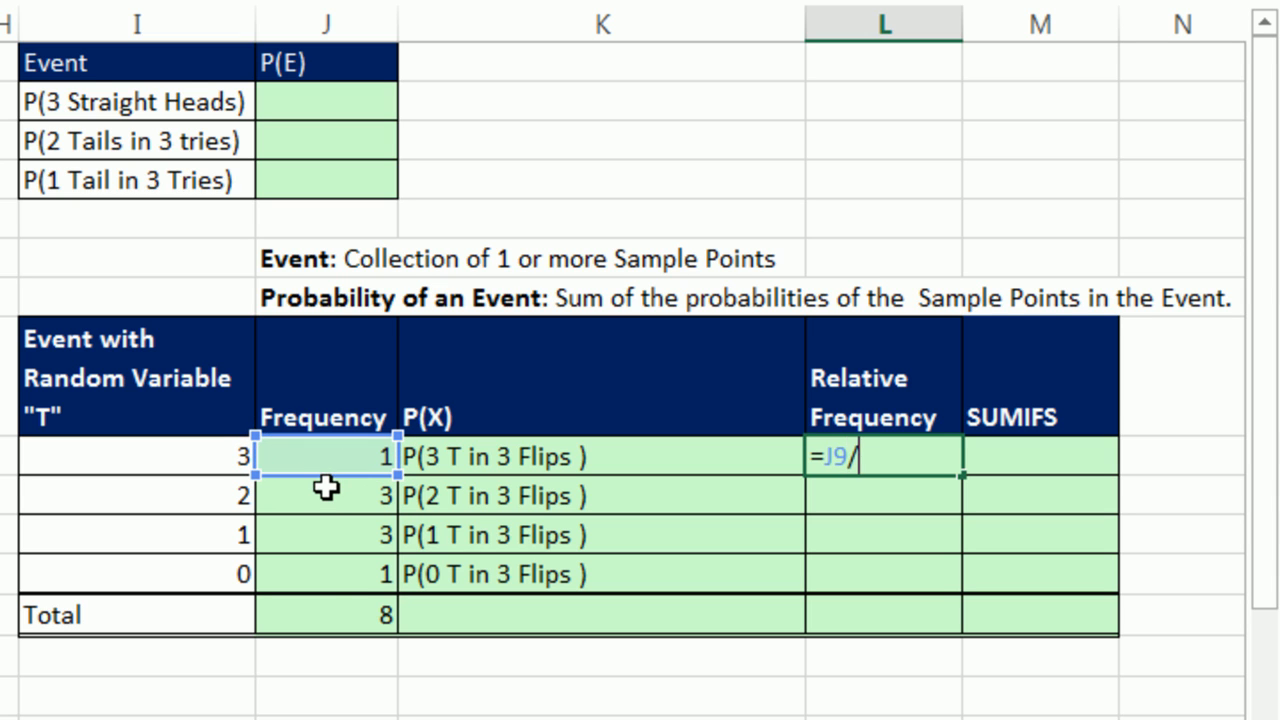
click(337, 618)
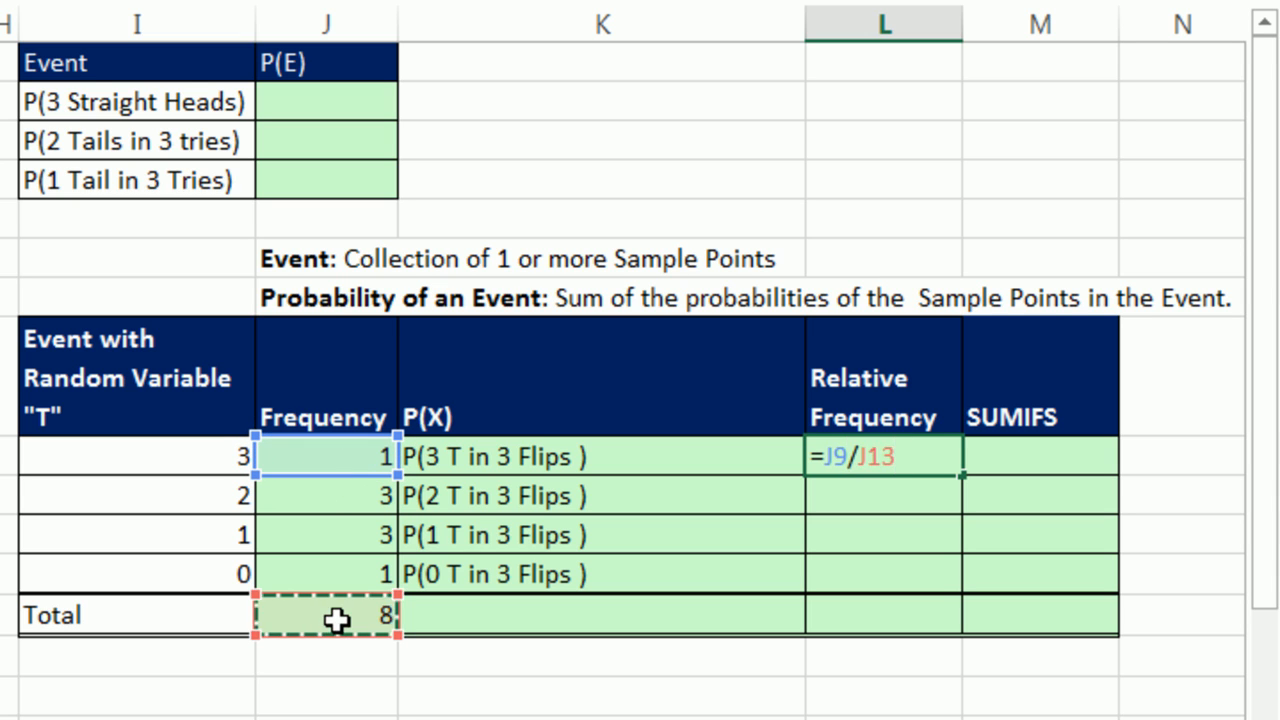
key(F4)
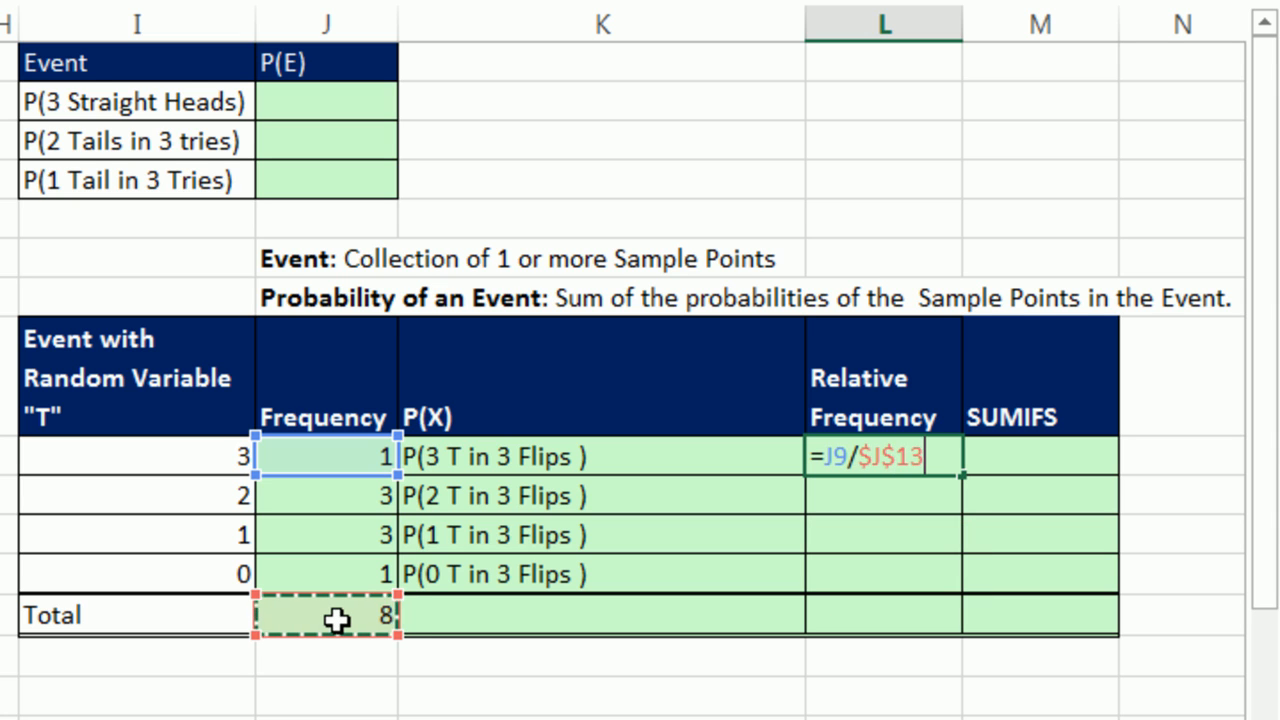
key(ctrl+Return)
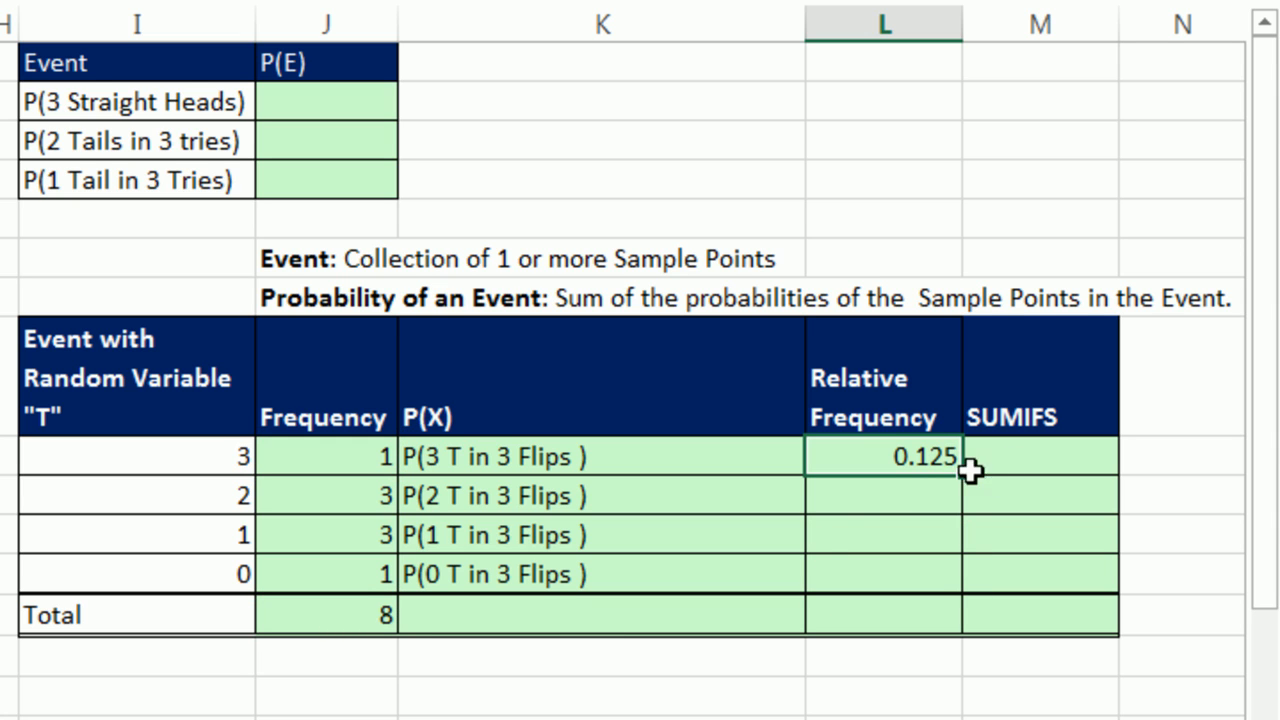
drag(968, 474, 971, 589)
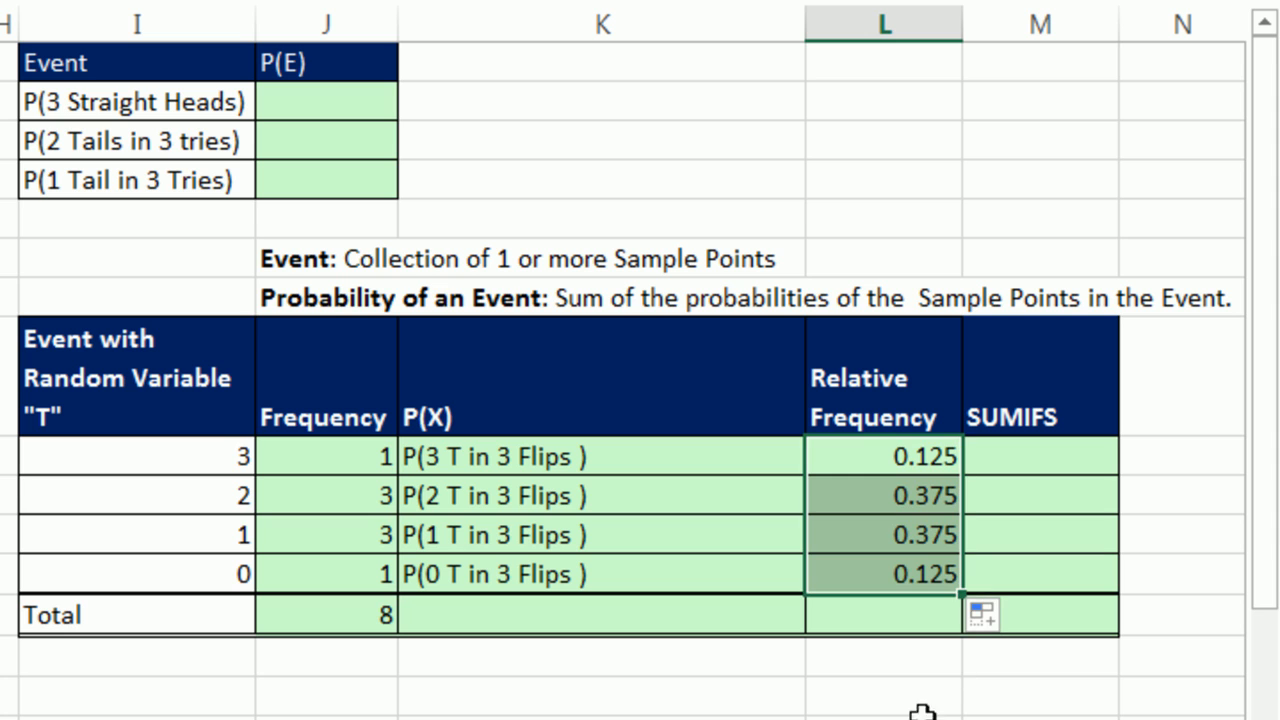
Total the relative frequencies in L13 with =SUM(L9:L12)
click(909, 614)
key(alt+equal)
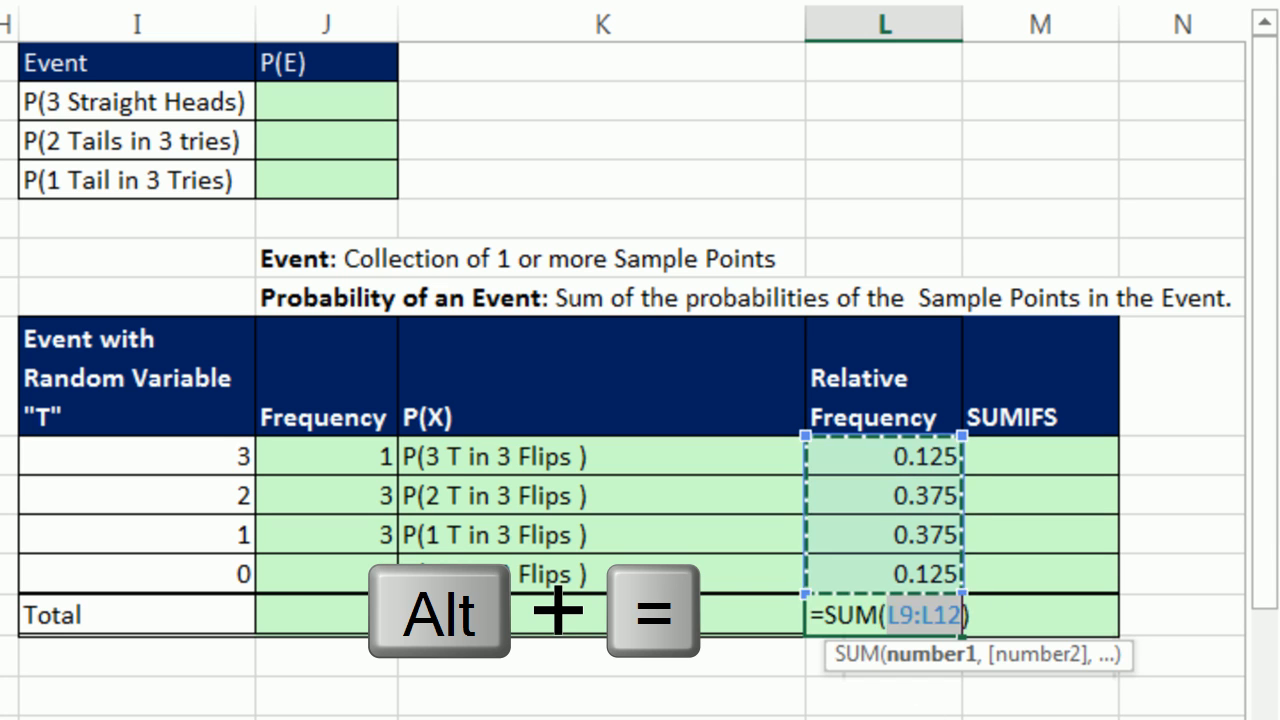
key(Return)
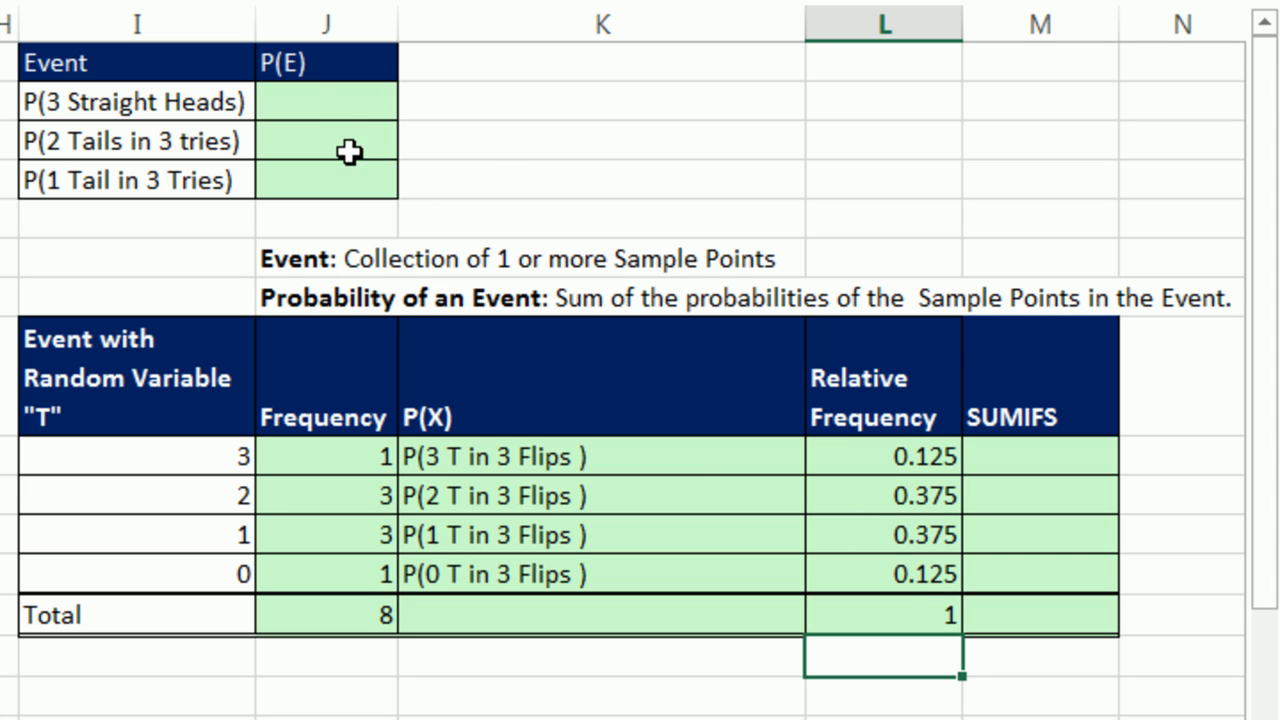
Link P(3 Straight Heads) in J2 to L9 and P(2 Tails in 3 tries) in J3 to L10
click(330, 103)
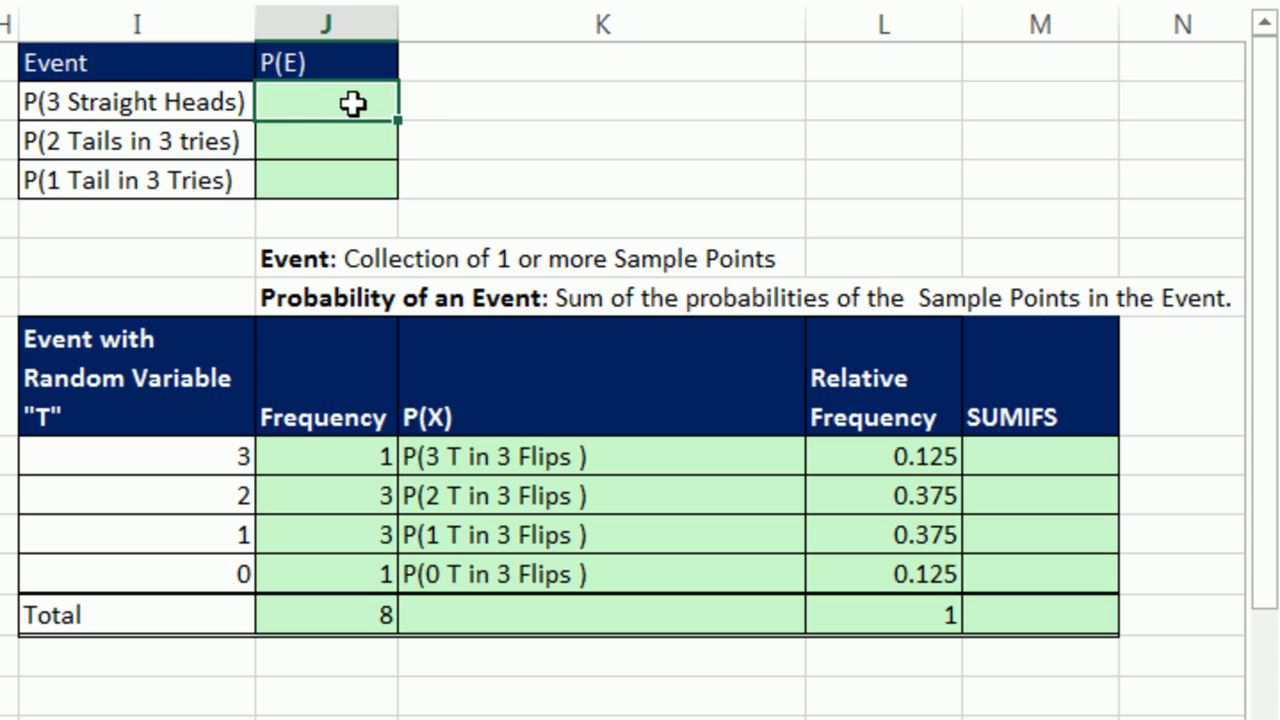
text(=)
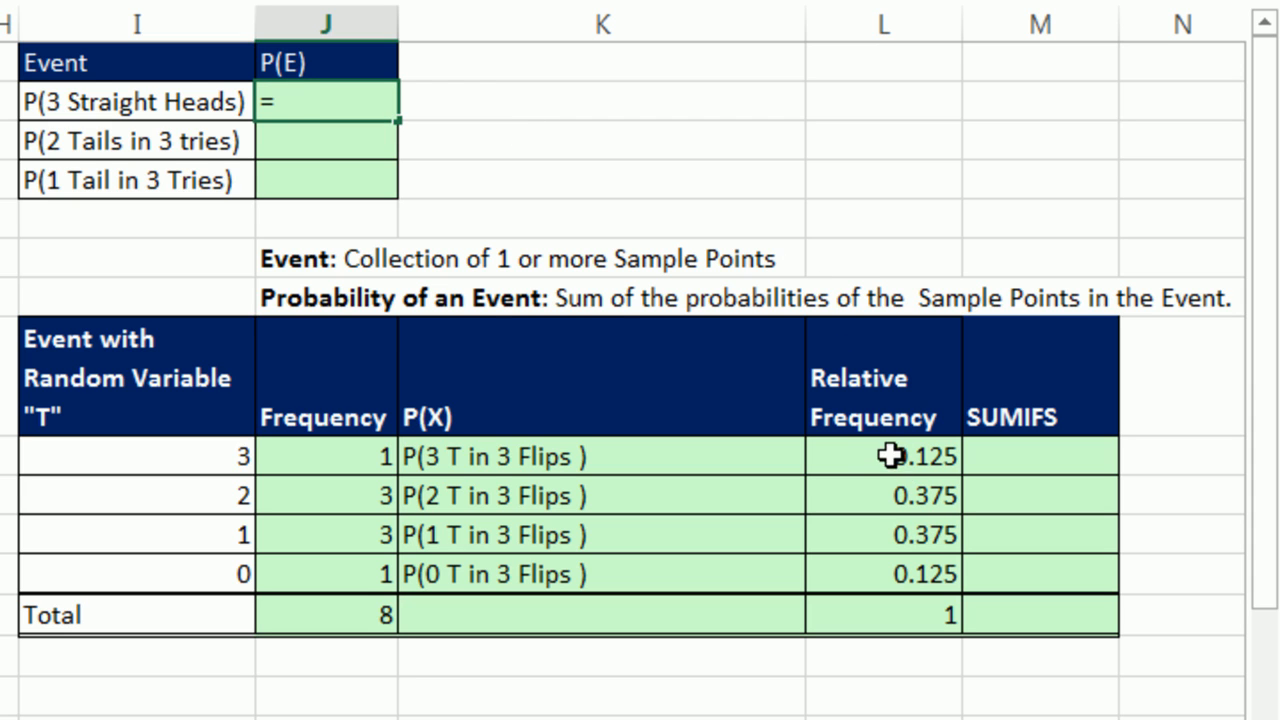
click(890, 460)
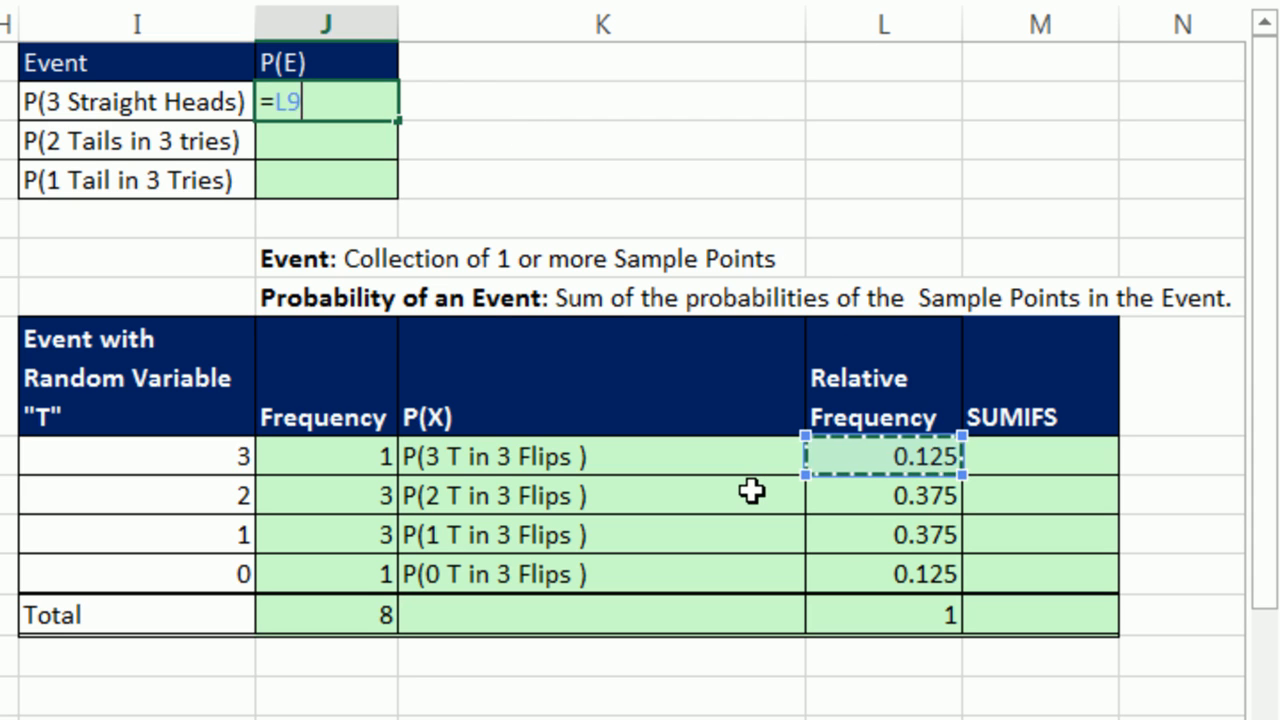
key(Return)
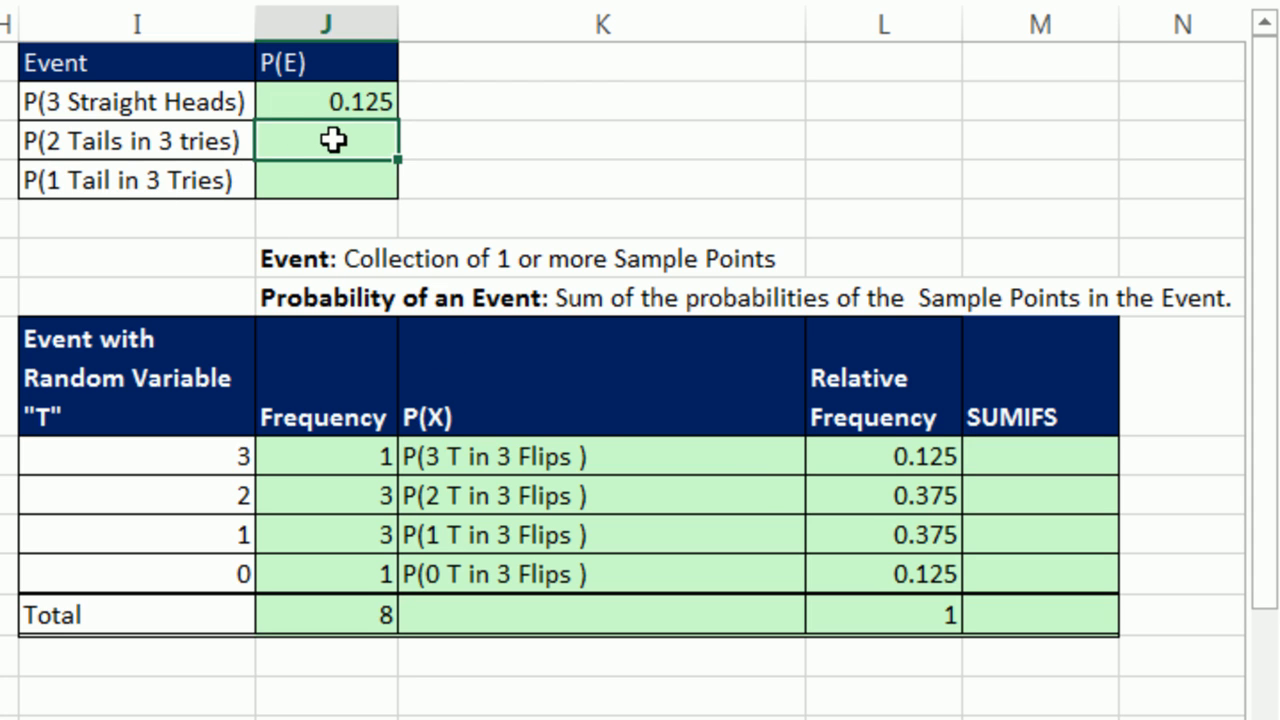
text(=)
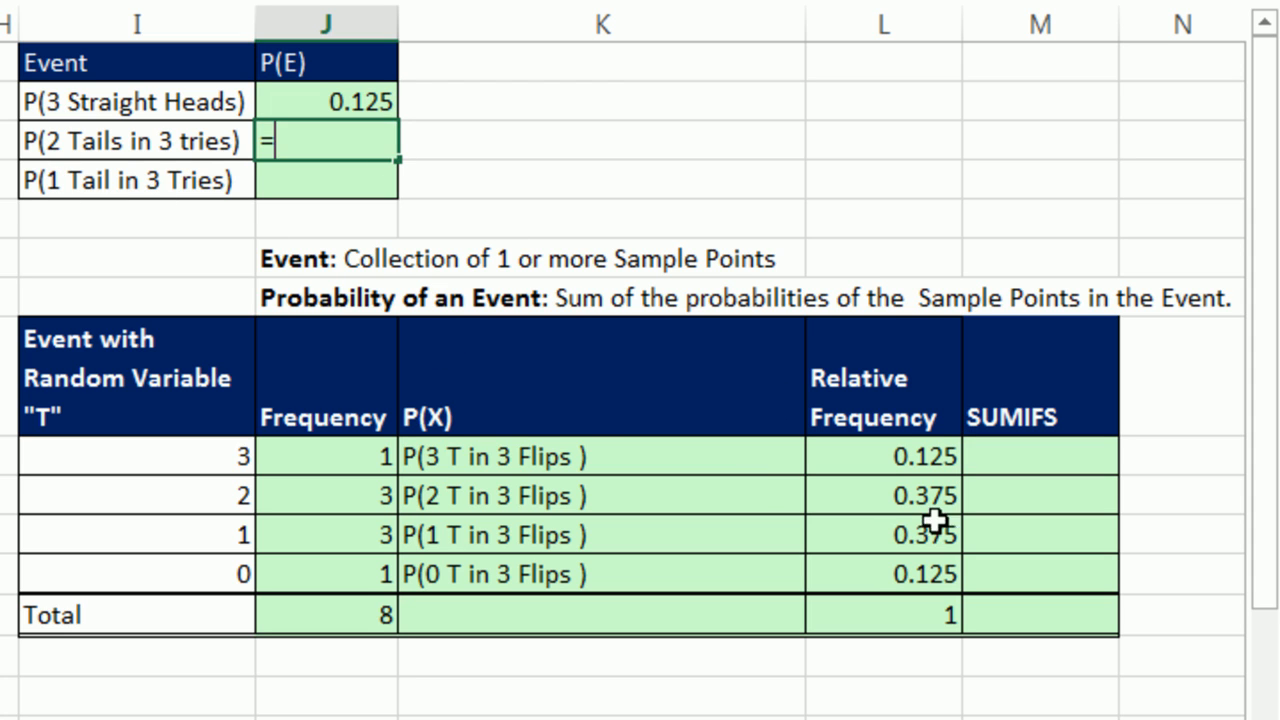
click(885, 495)
key(Return)
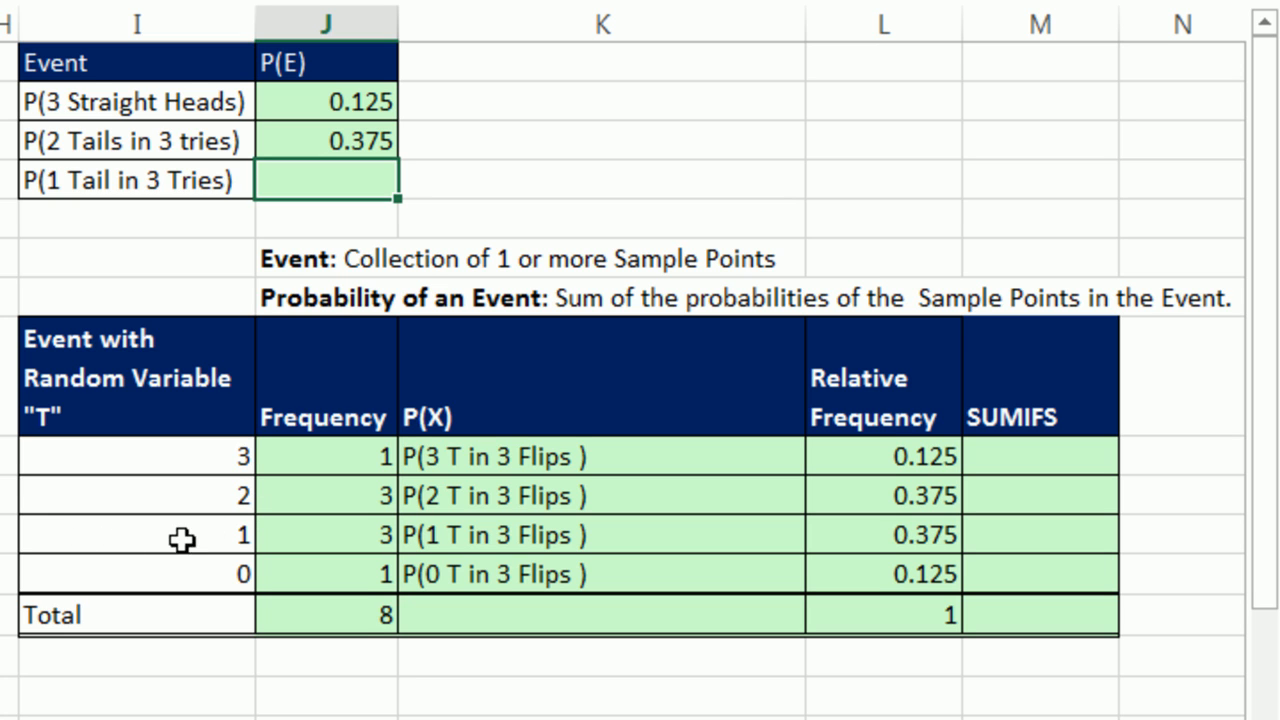
Link P(1 Tail in 3 Tries) in J4 to the relative frequency in L11
click(905, 535)
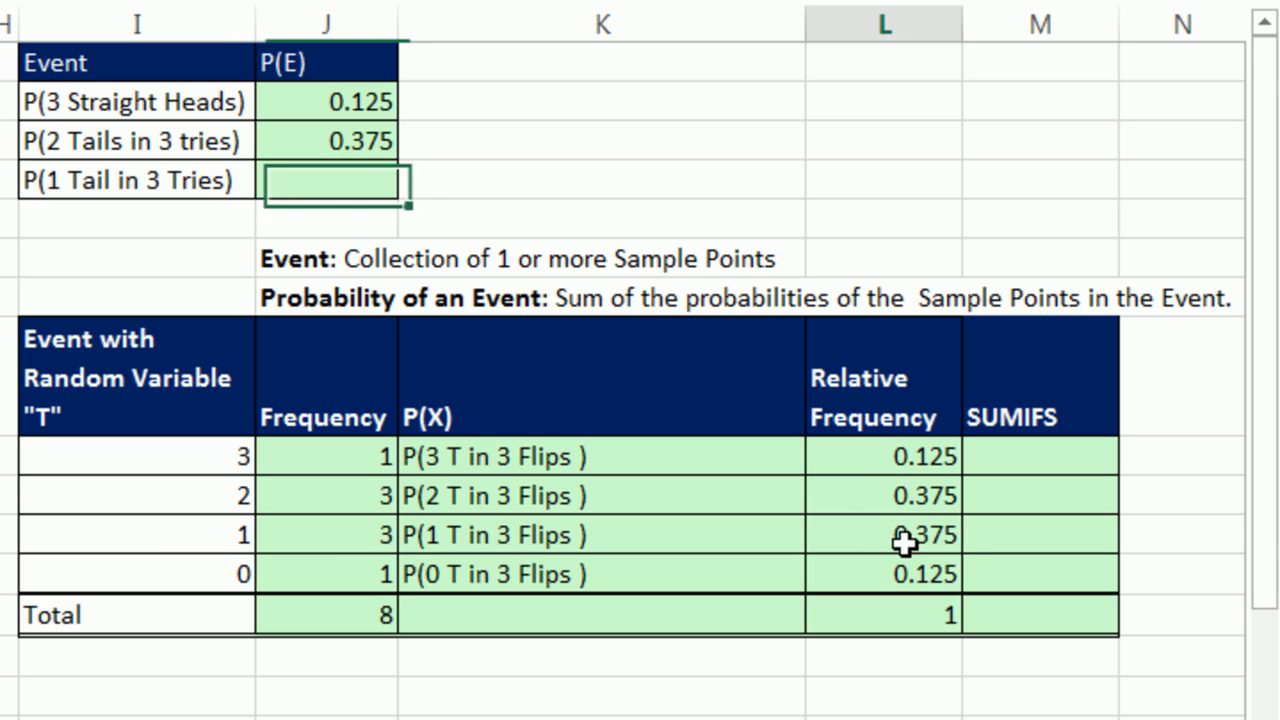
click(268, 178)
text(=)
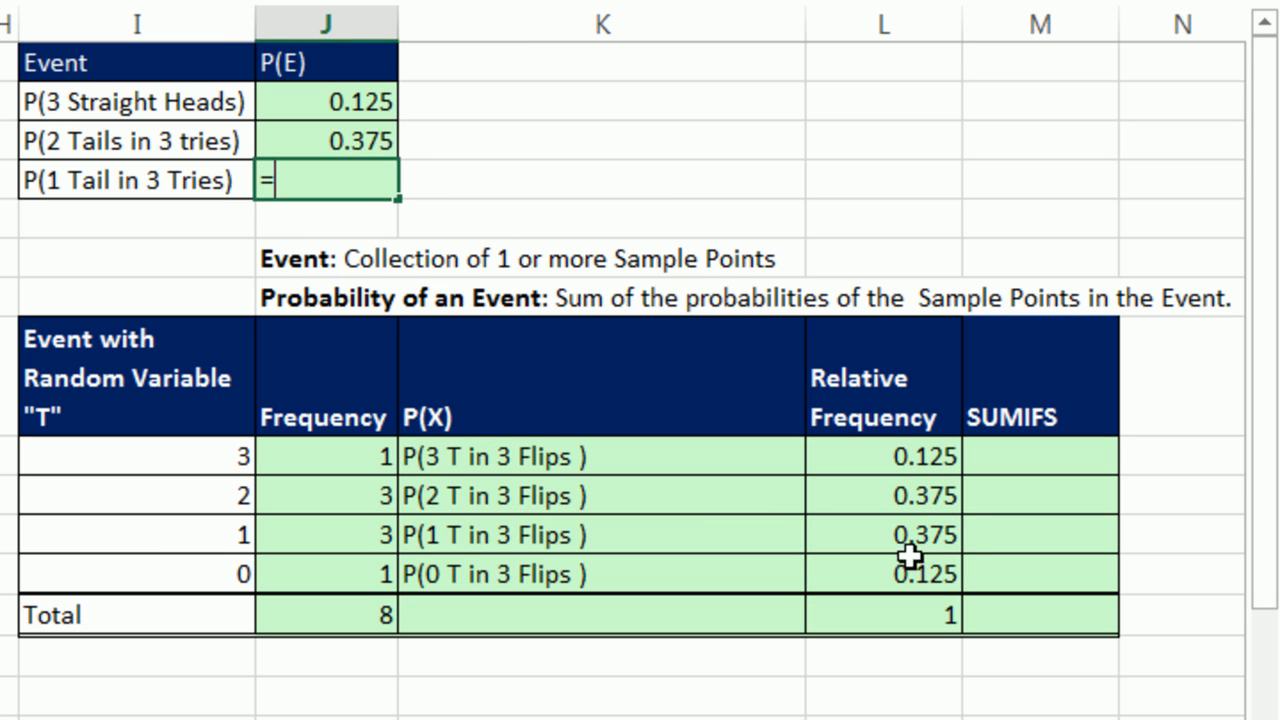
click(887, 537)
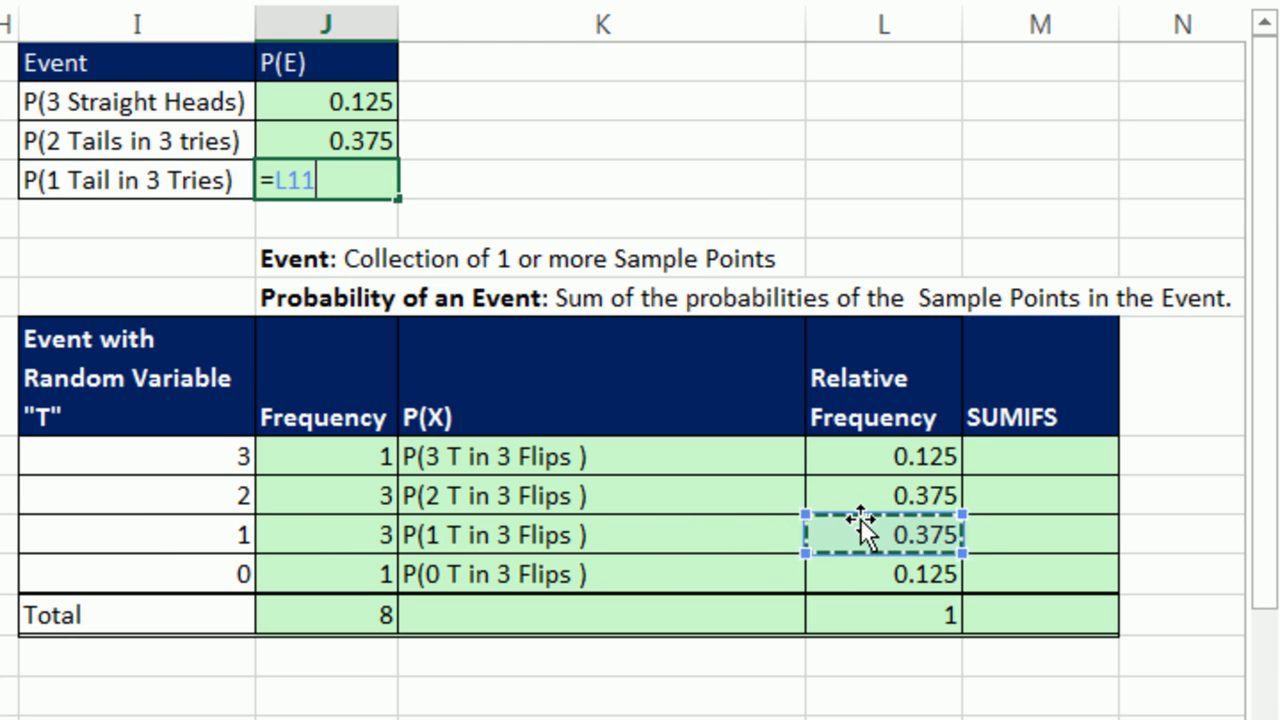
key(Return)
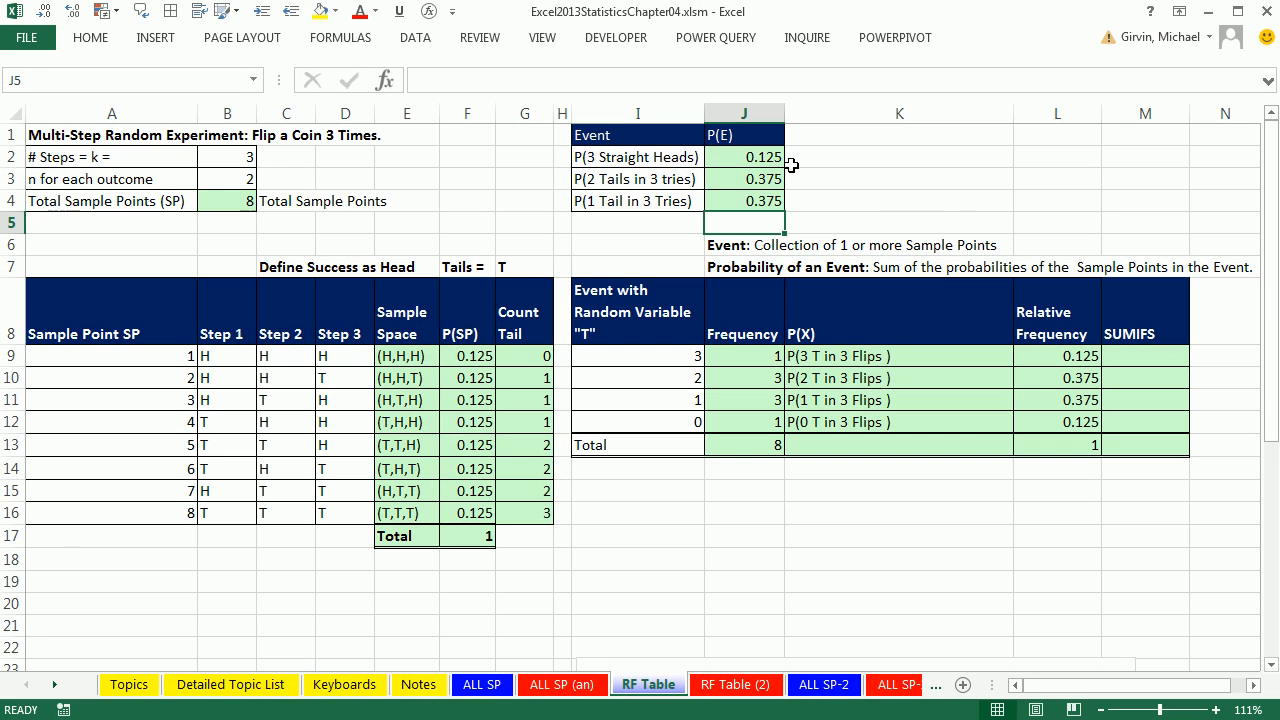
Open the ALL SP-2 sheet and examine the two-dice inputs in B2:B3 and the Total Sample Points formula in B4
click(827, 685)
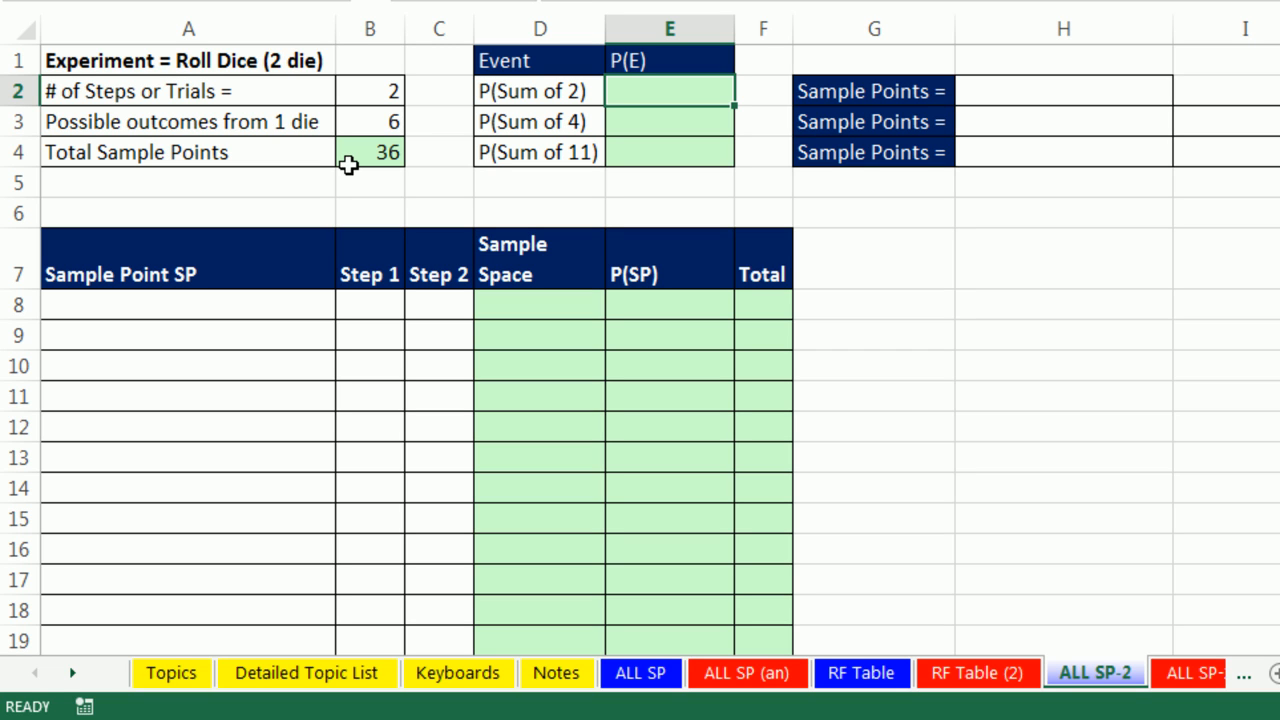
click(386, 93)
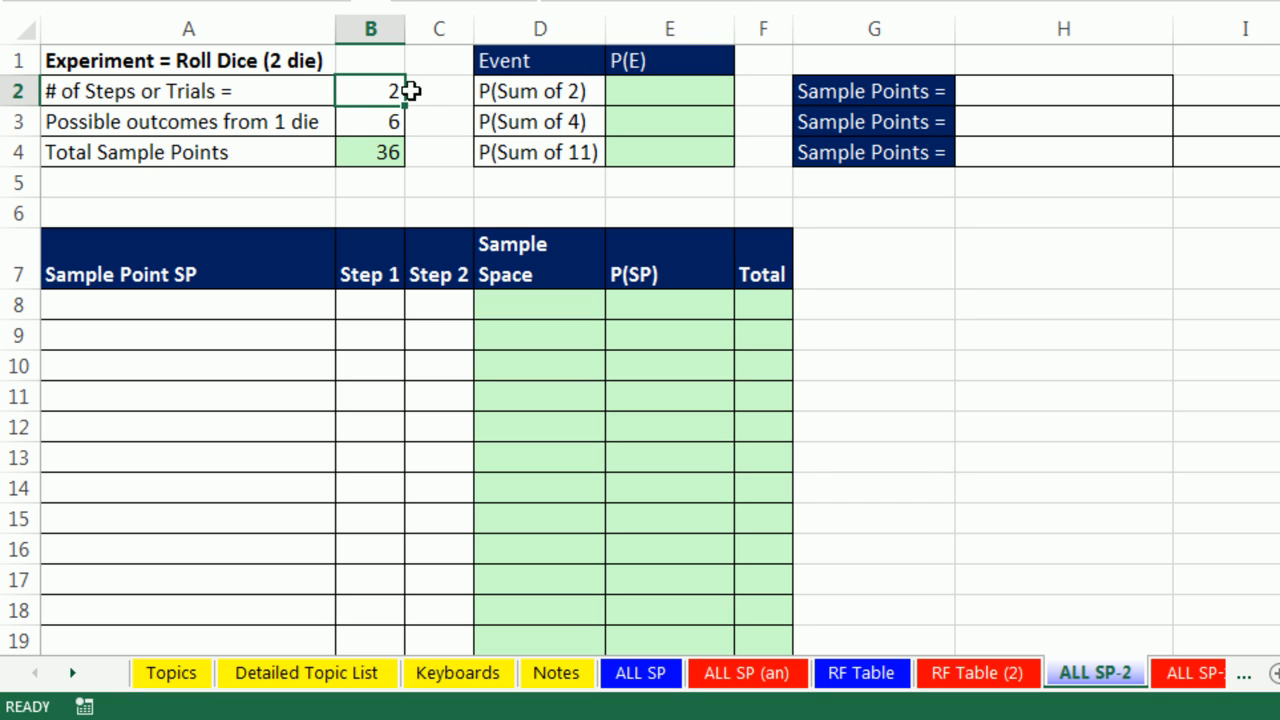
click(375, 126)
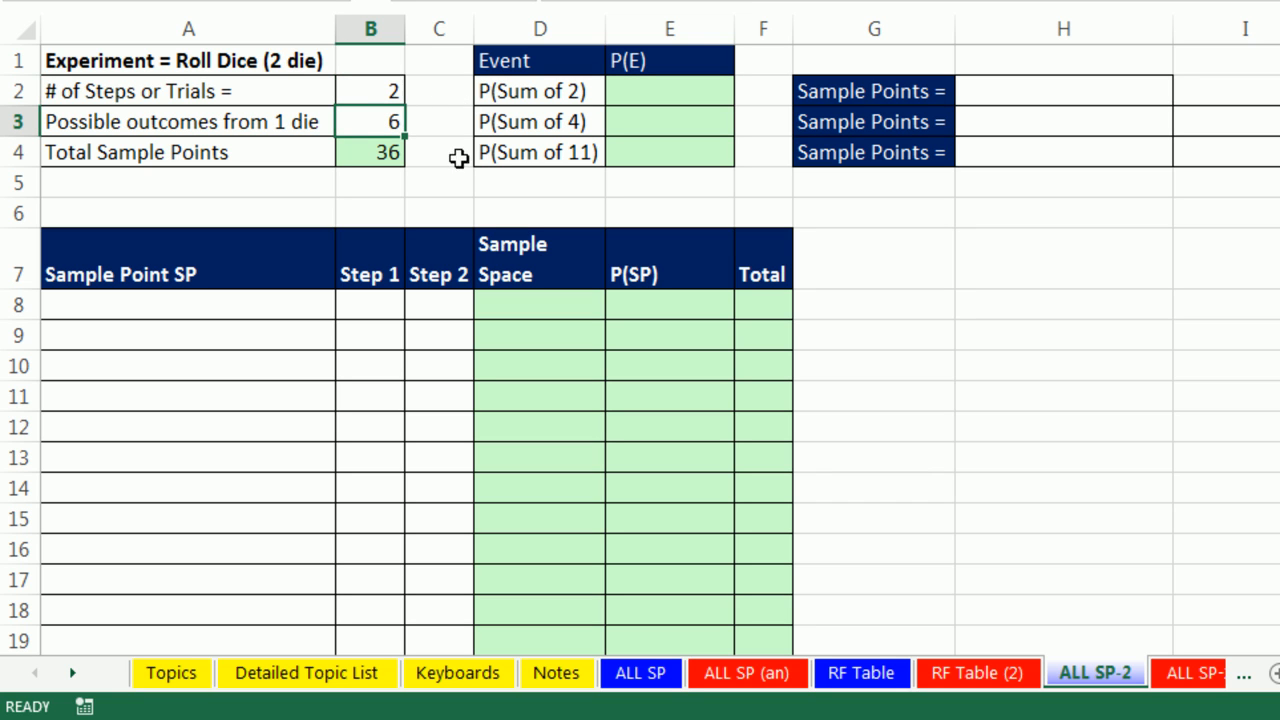
click(382, 153)
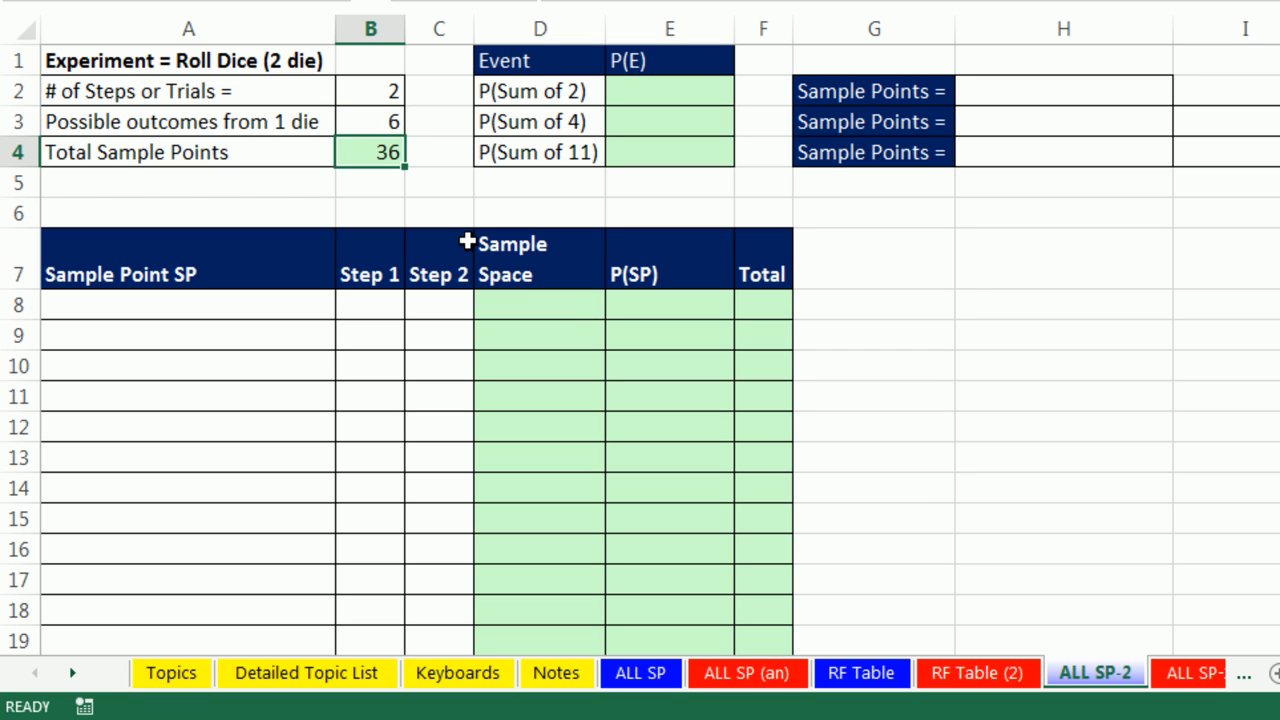
key(F2)
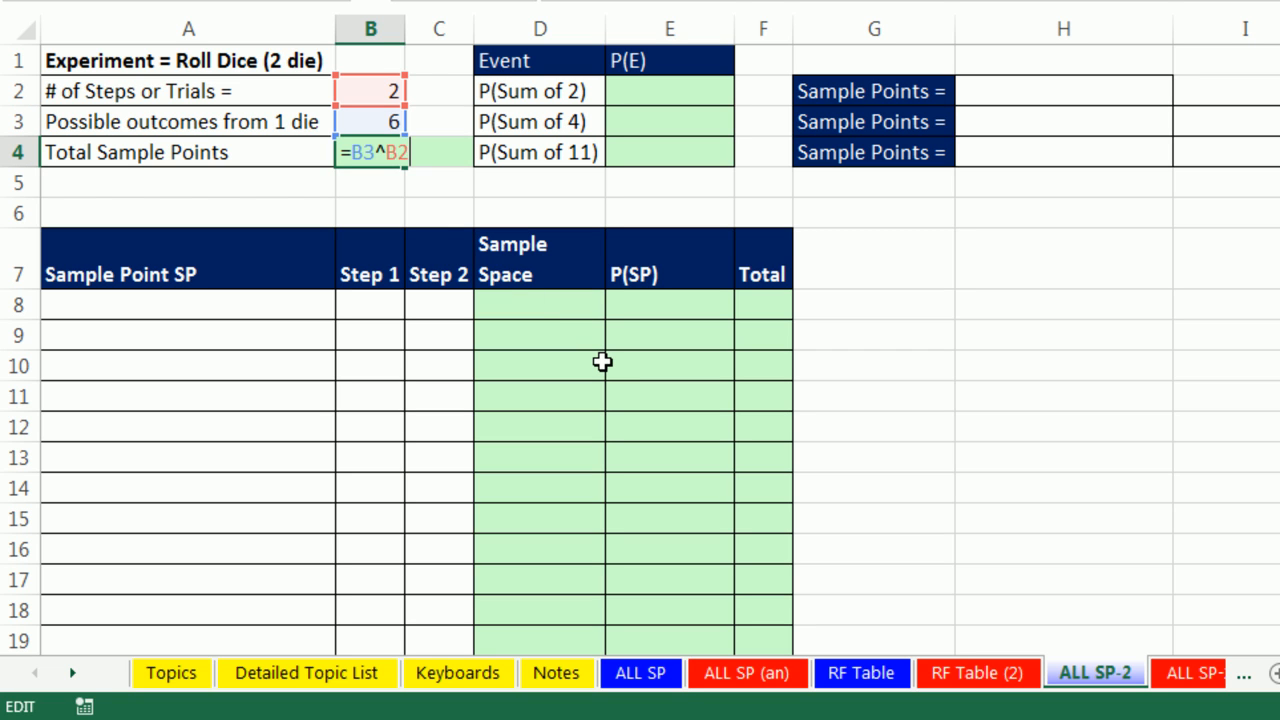
key(Escape)
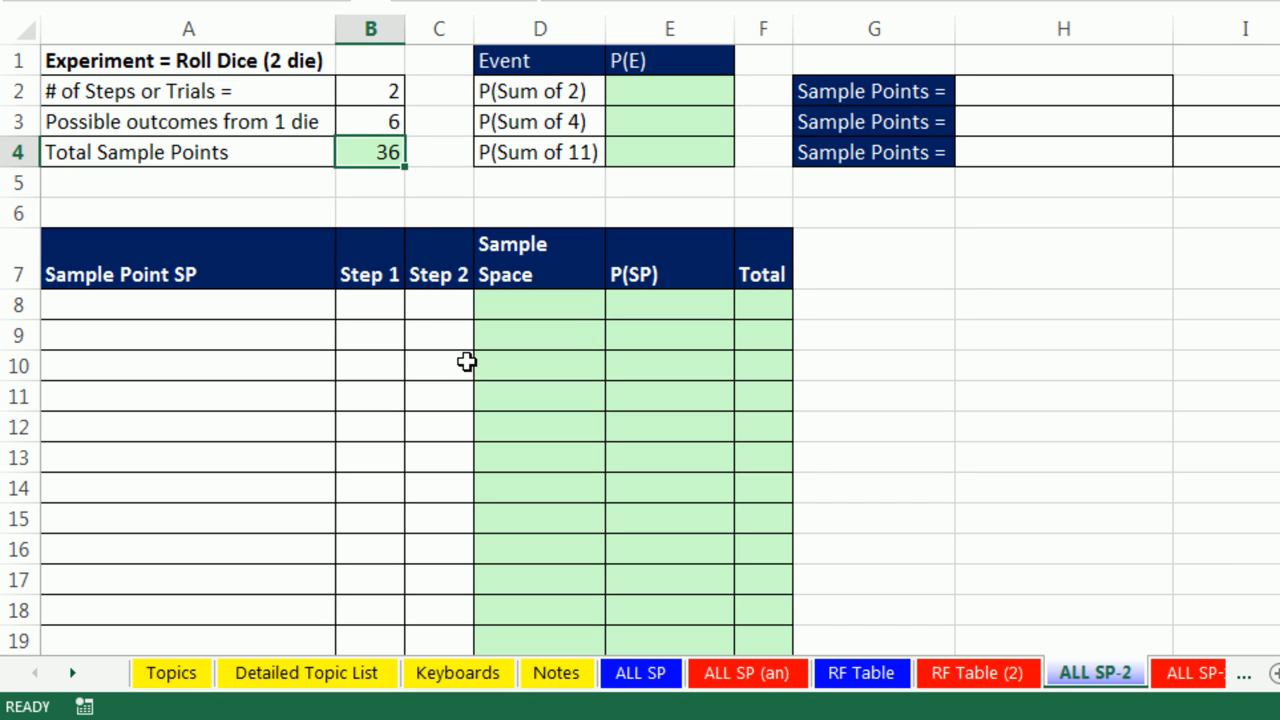
Number the sample points in column A from 1 in A8 to 36 in A43 as a filled series
click(298, 308)
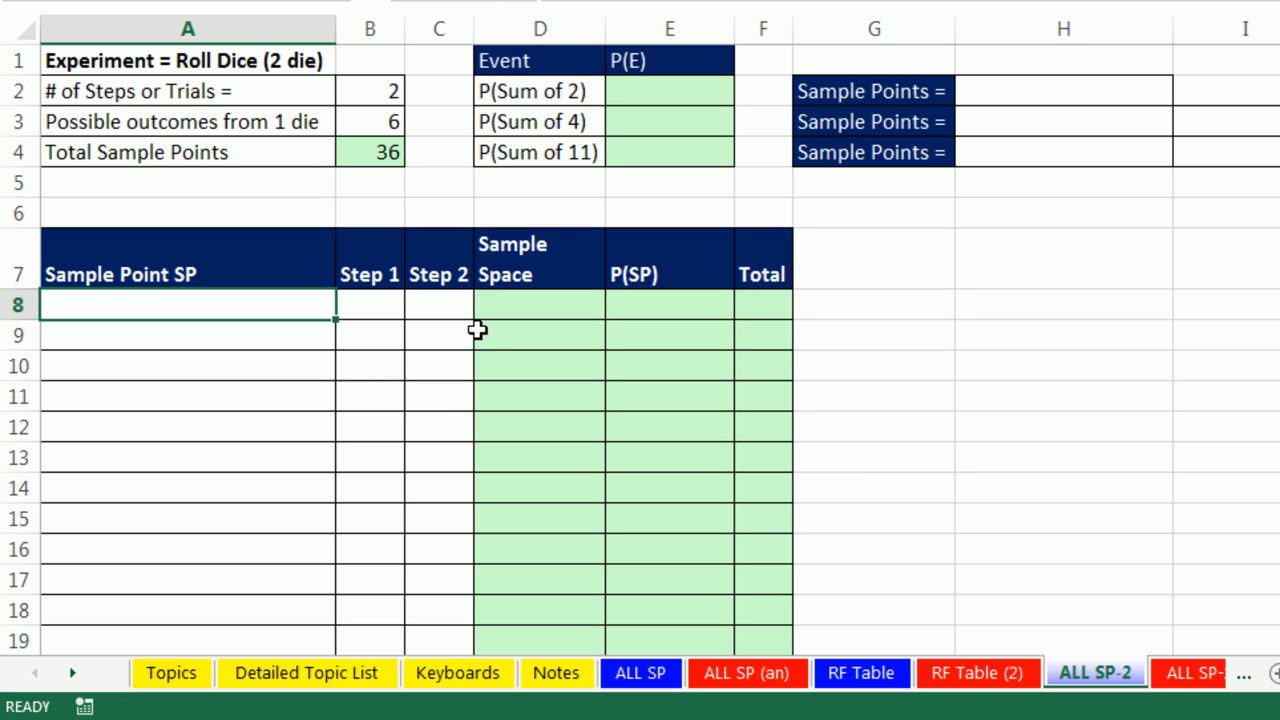
text(1)
key(Return)
text(2)
key(Return)
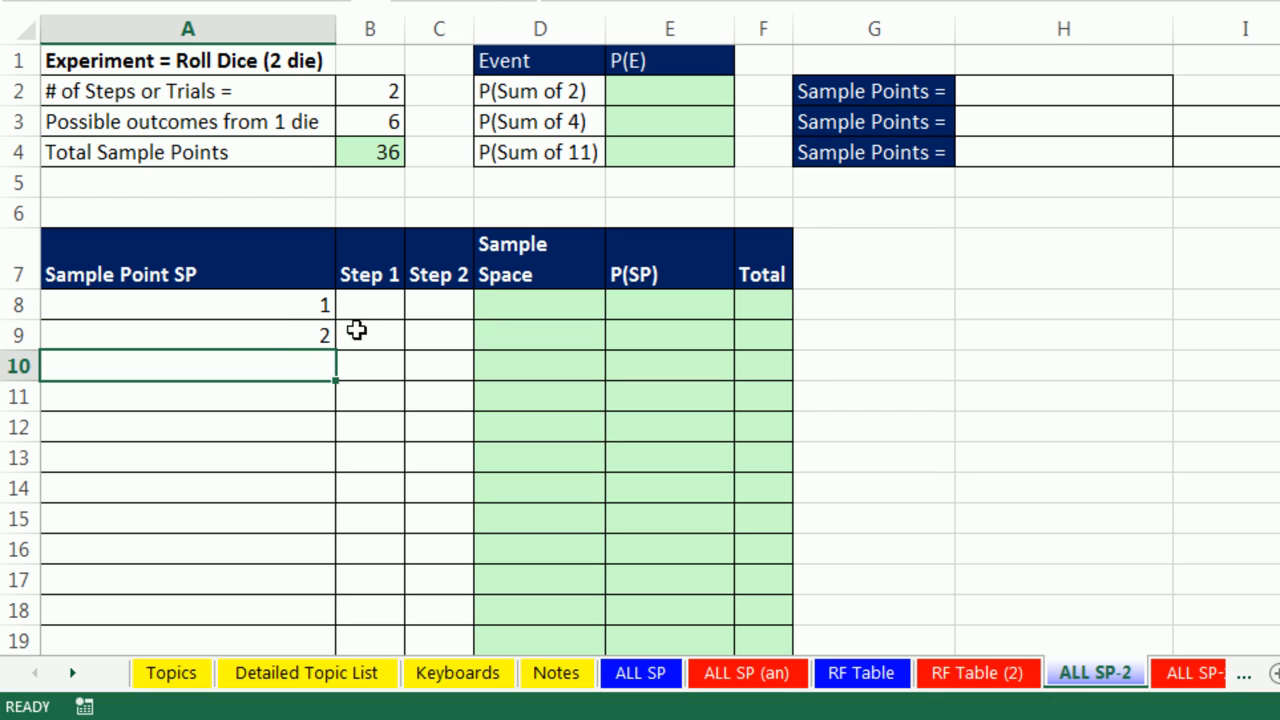
drag(292, 314, 312, 338)
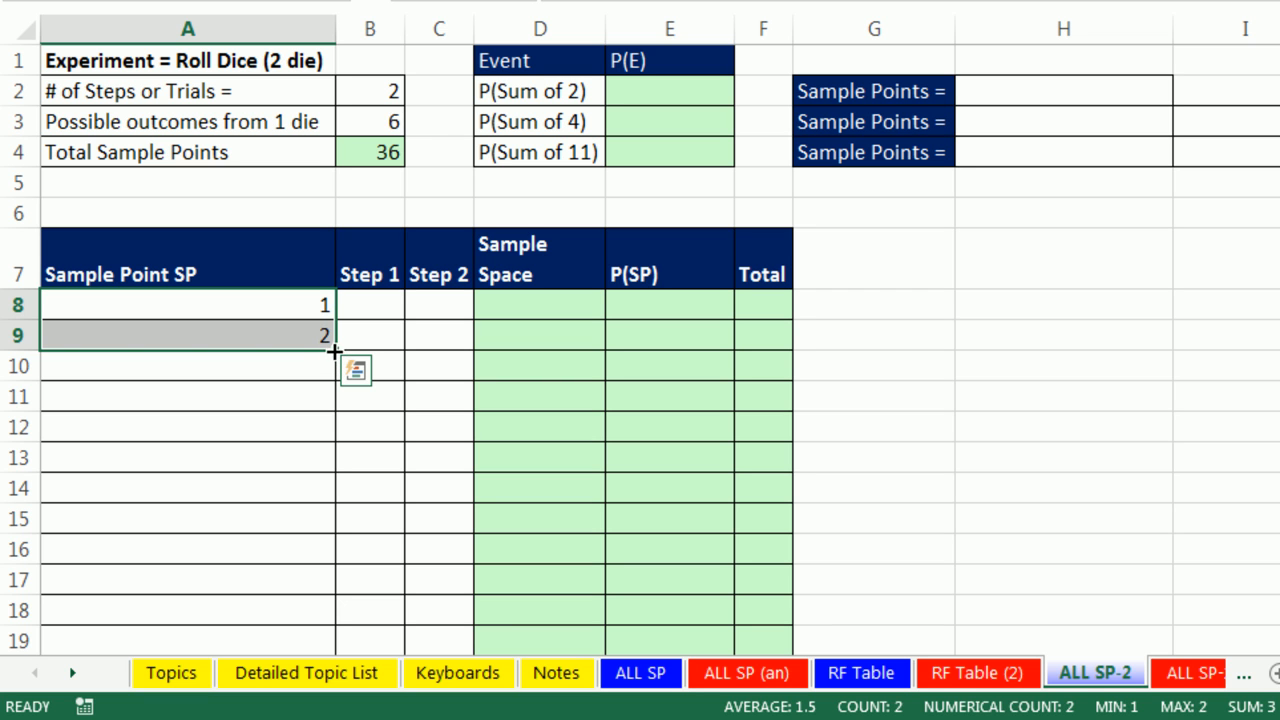
drag(335, 349, 343, 612)
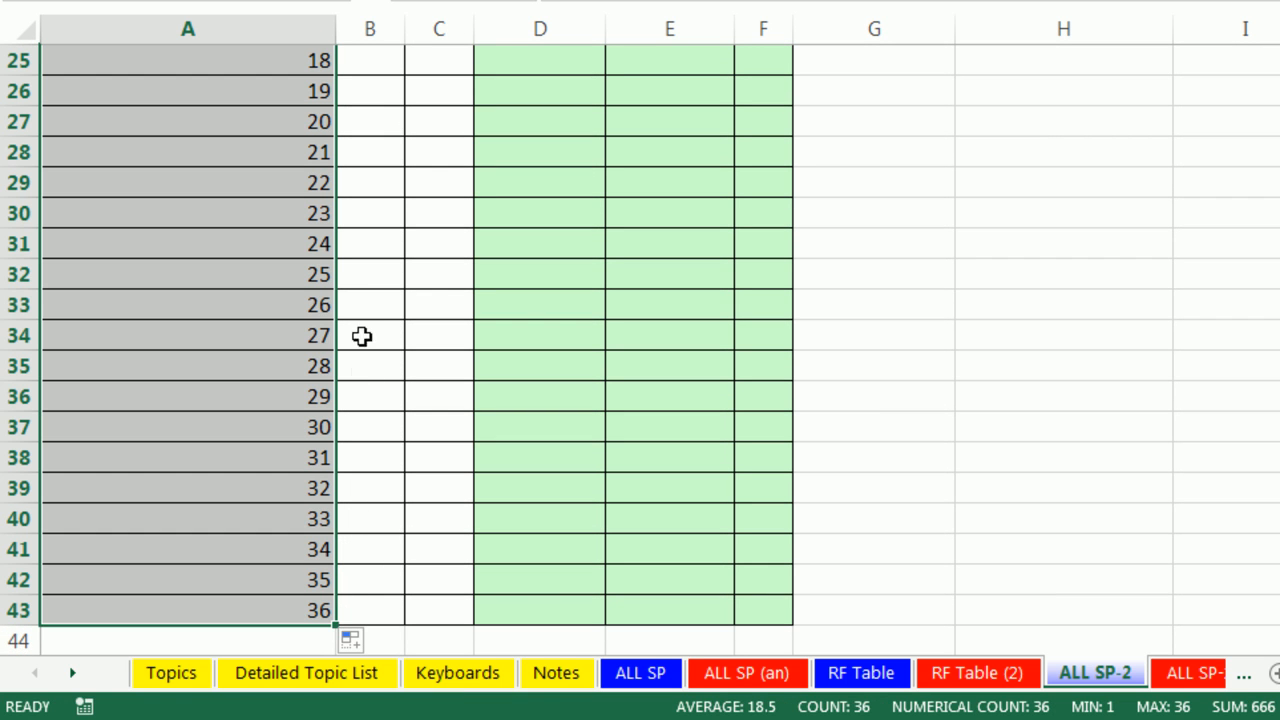
Enter the first-die outcomes 1 to 6 in the Step 1 column, cells B8:B13
scroll(317, 617, up, 7)
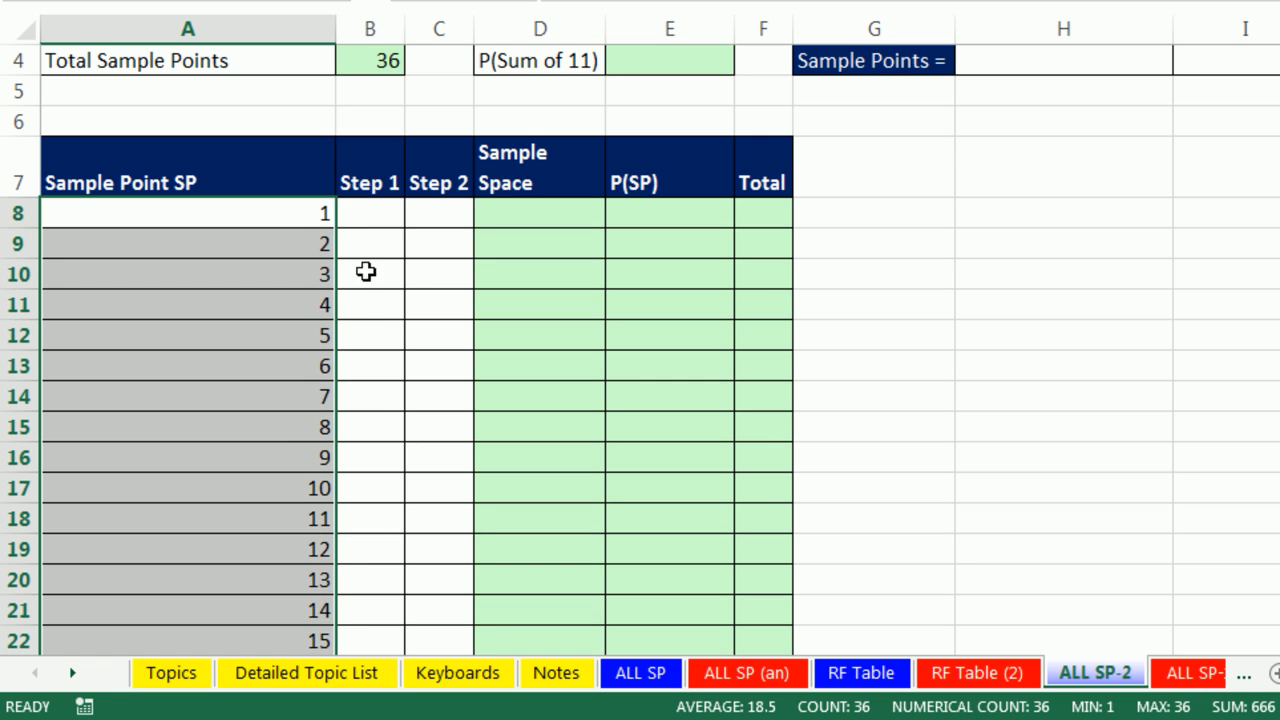
scroll(366, 272, up, 1)
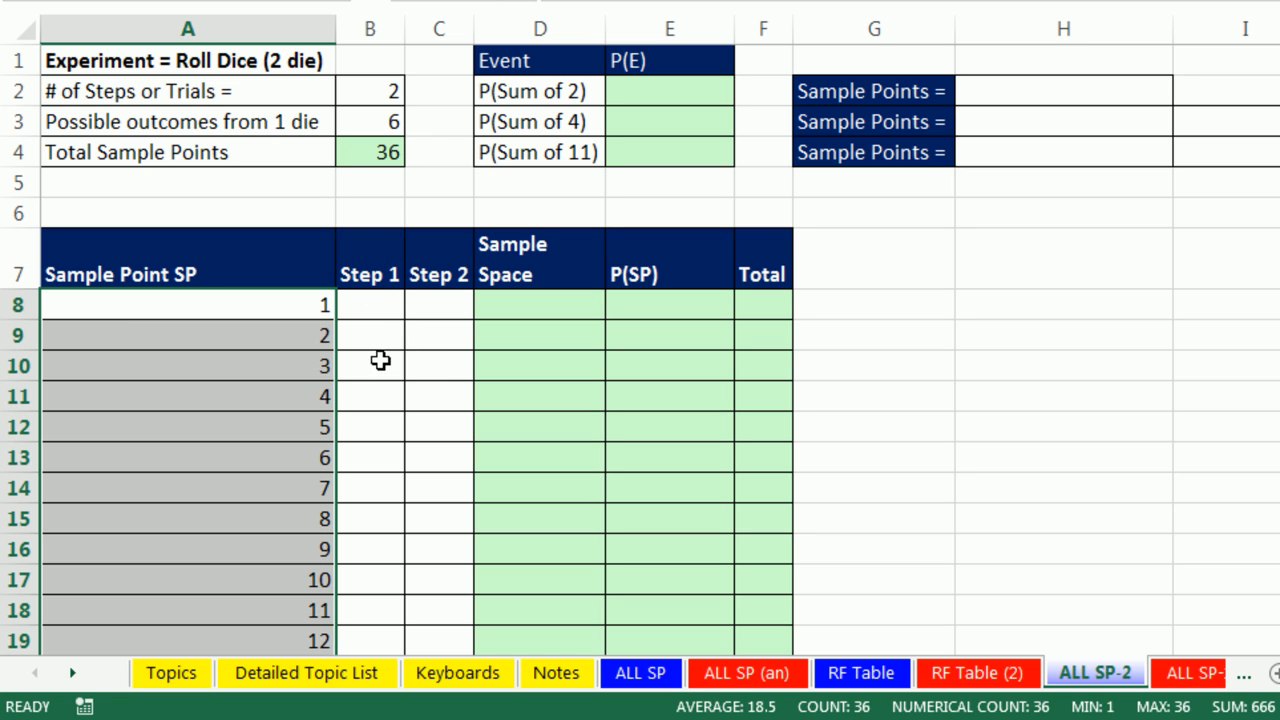
click(384, 305)
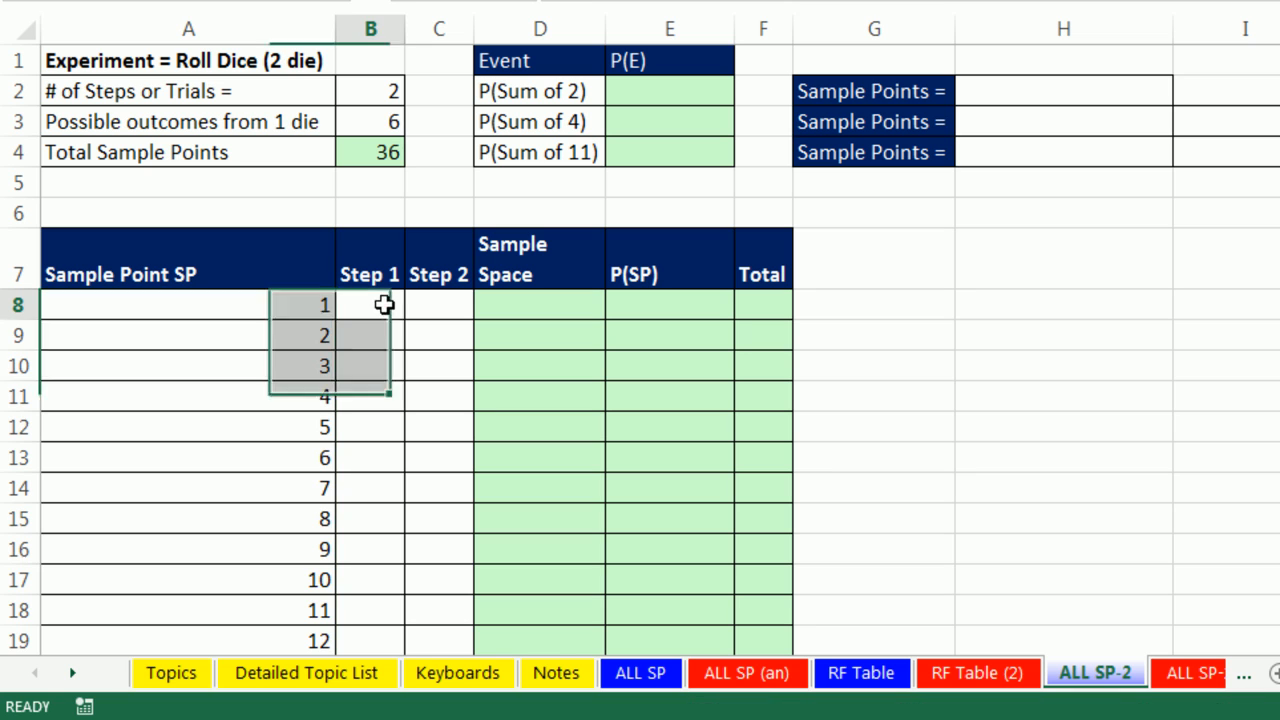
text(1)
key(Return)
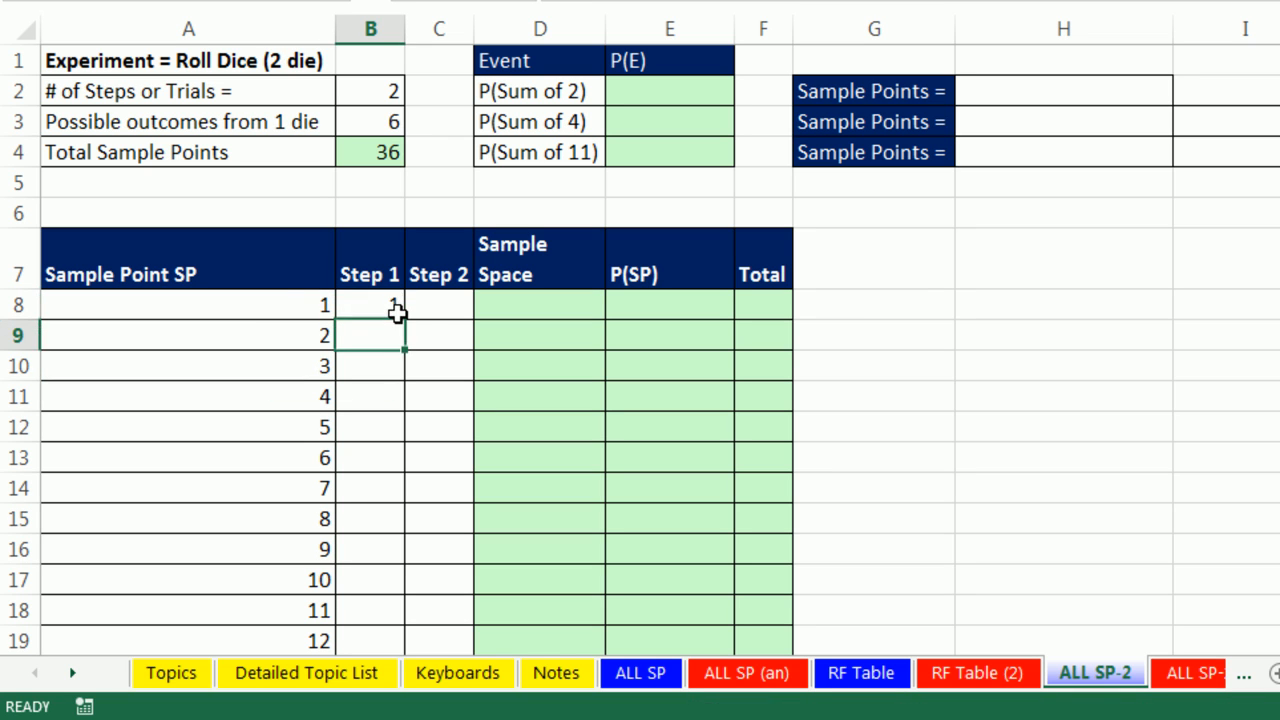
text(2)
key(Return)
drag(389, 304, 396, 479)
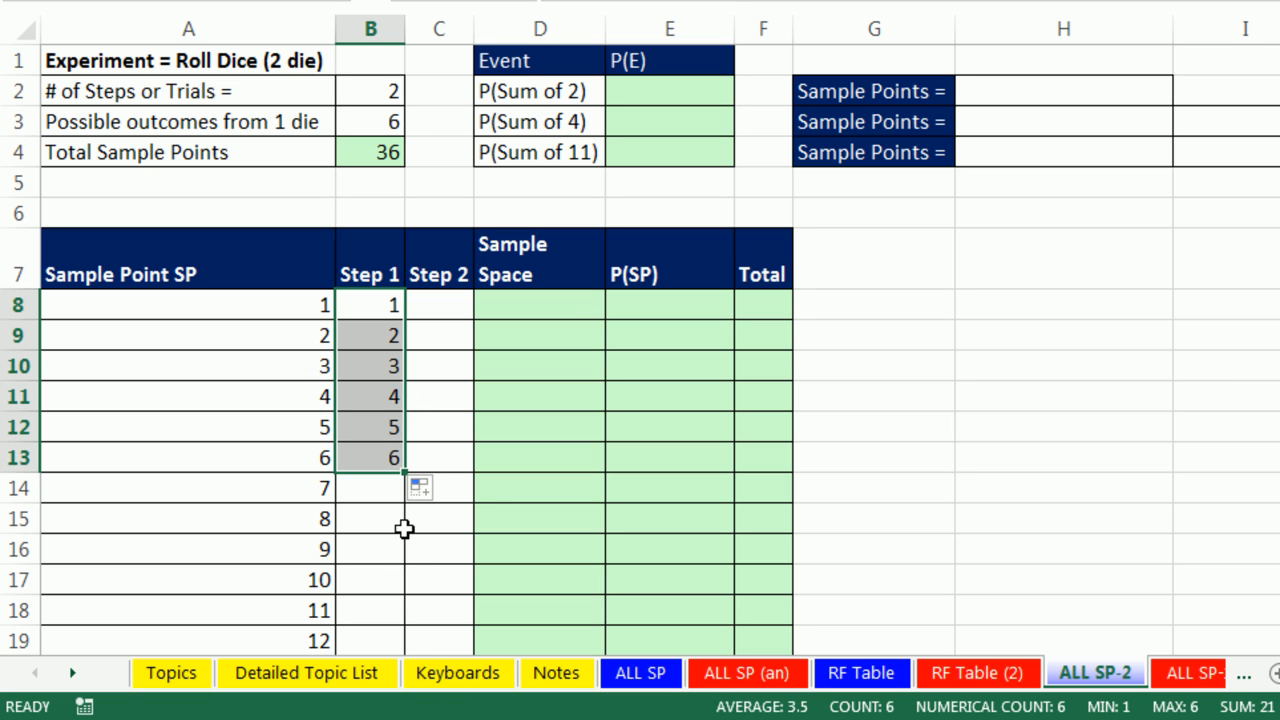
Fill the Step 1 values down to B43 as copied cells so the 1 to 6 pattern repeats
double_click(407, 471)
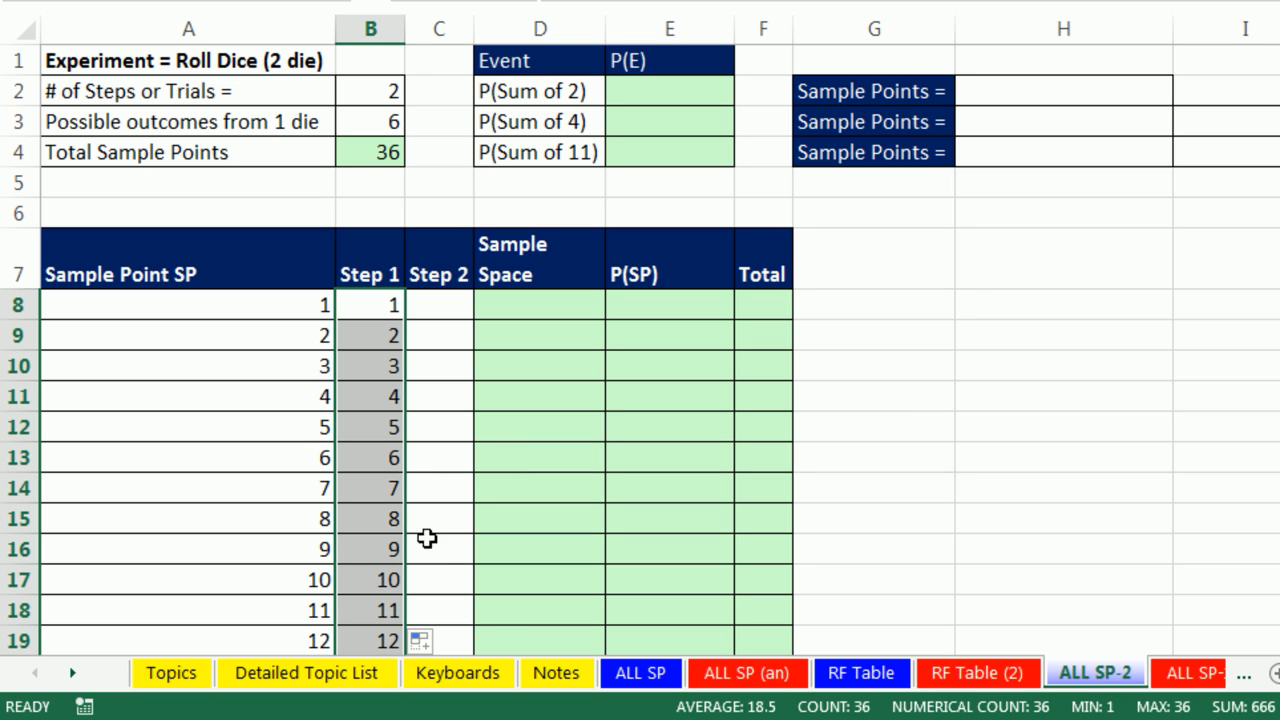
click(446, 643)
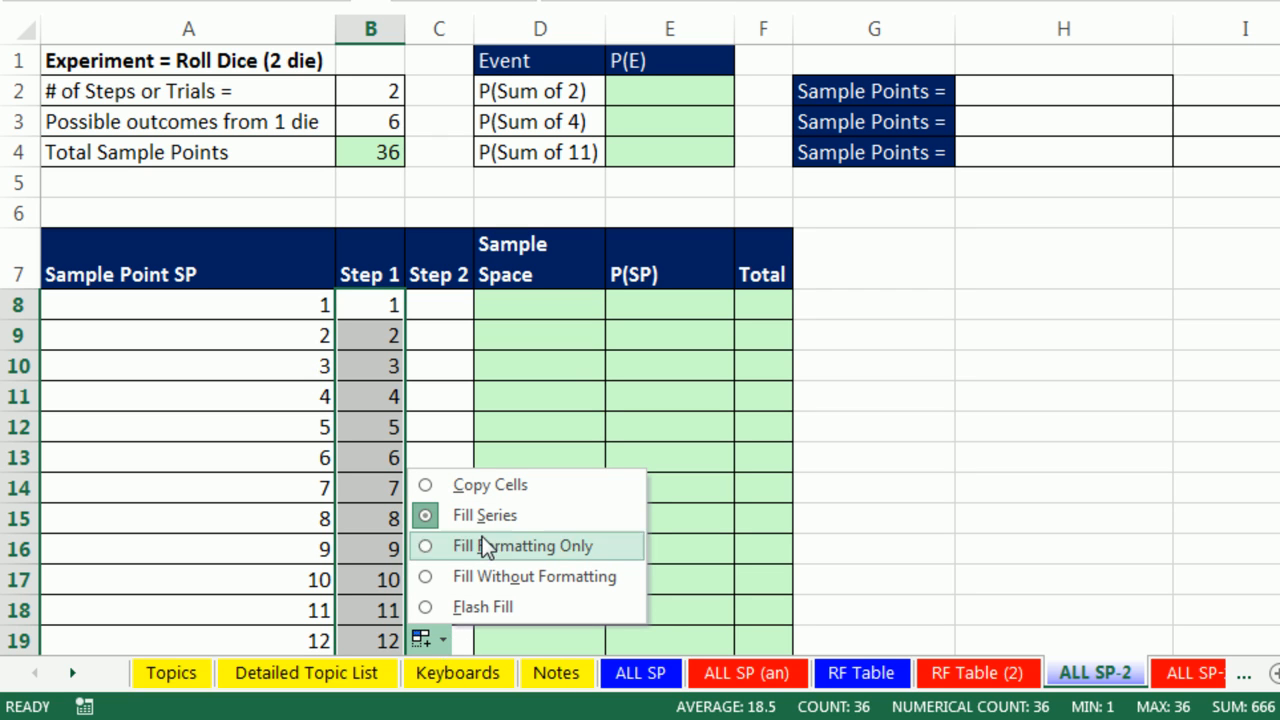
click(497, 486)
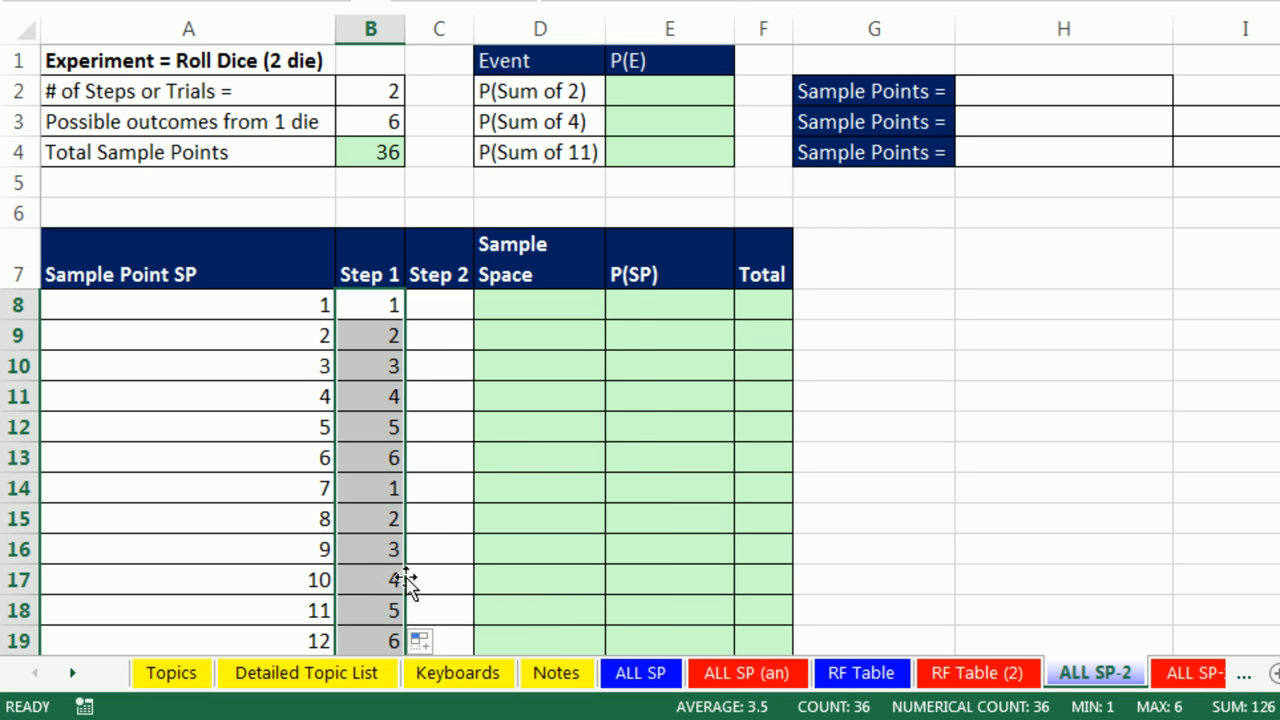
Fill the Step 2 column with 1 in C8:C13 and 2 in C14:C19
drag(440, 307, 438, 455)
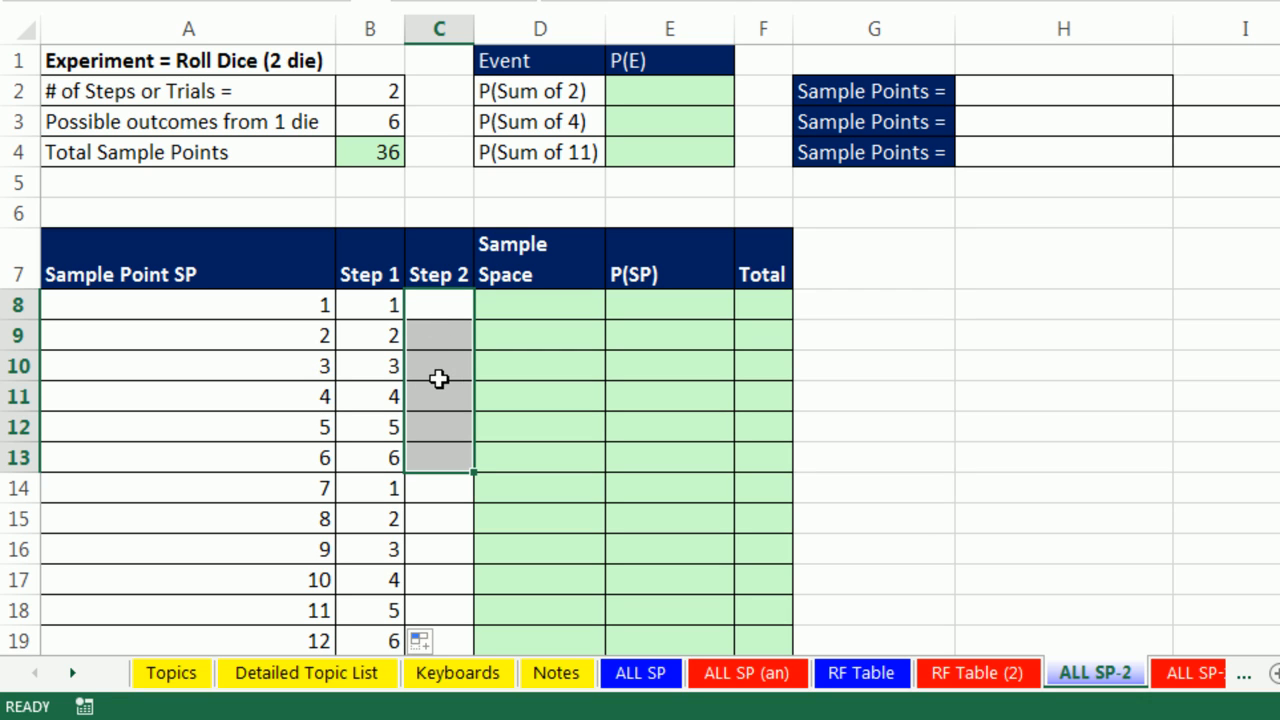
text(1)
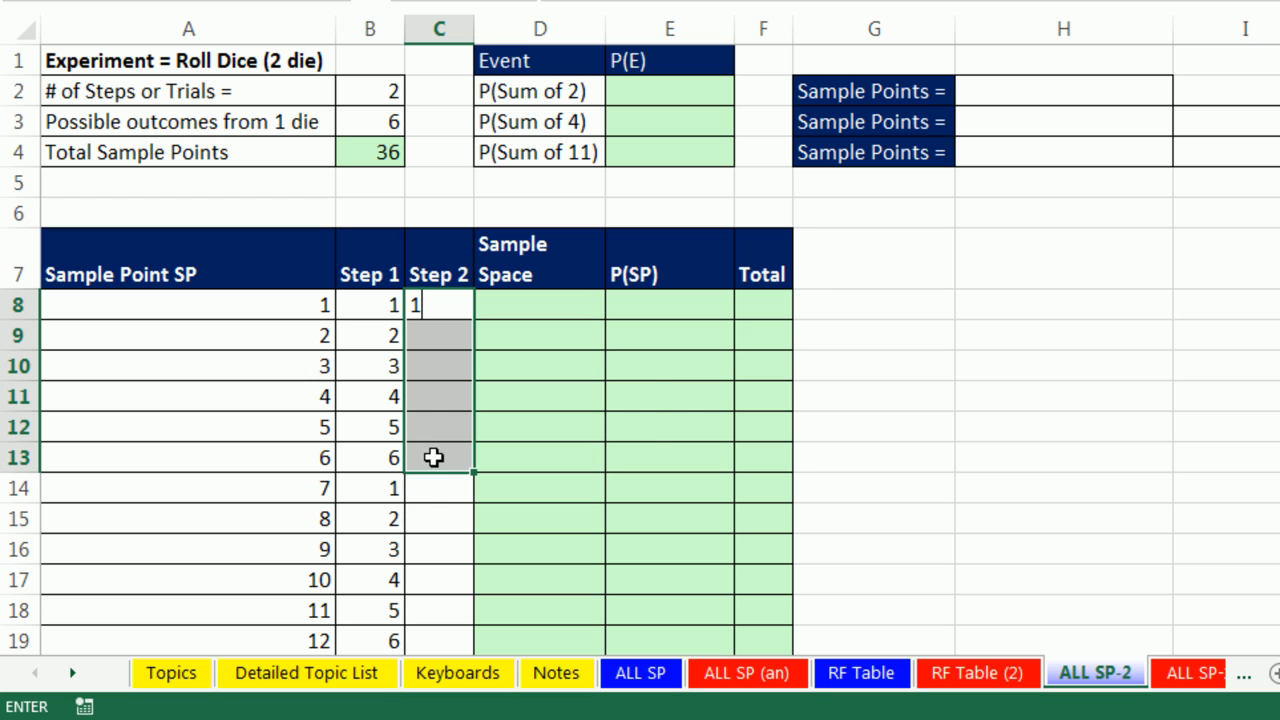
key(ctrl+Return)
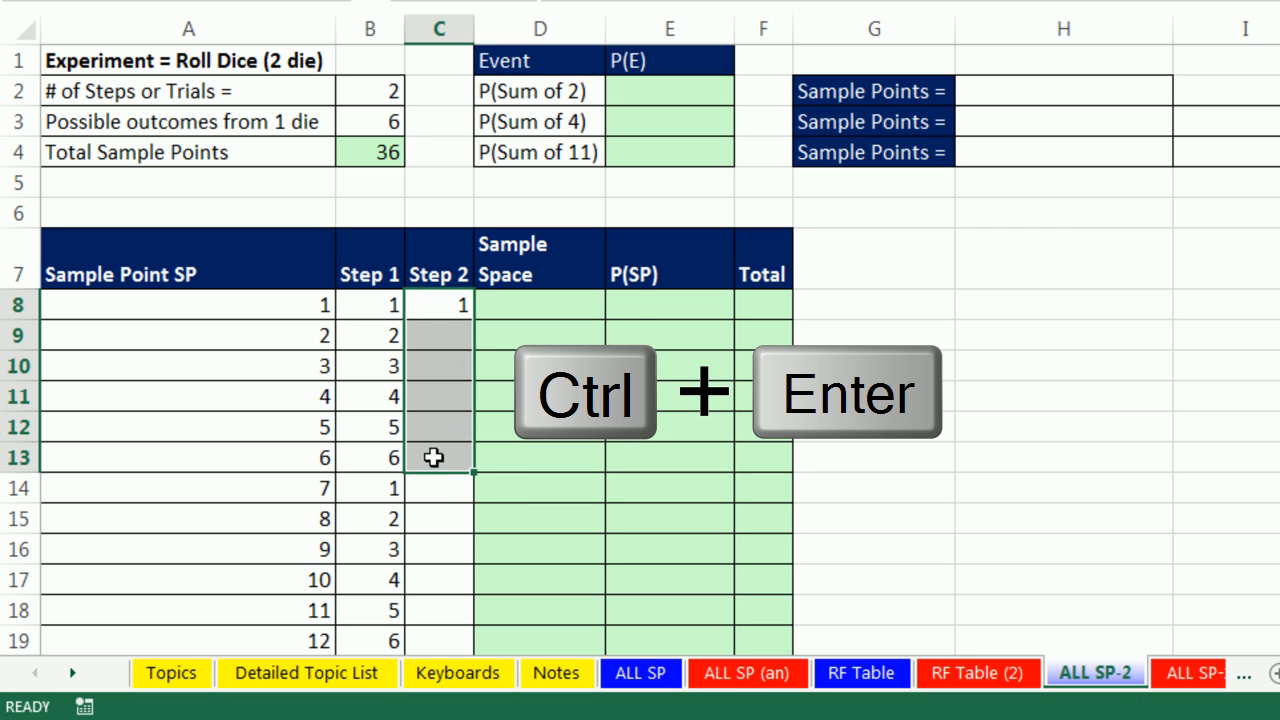
scroll(474, 457, down, 2)
drag(431, 306, 447, 459)
text(2)
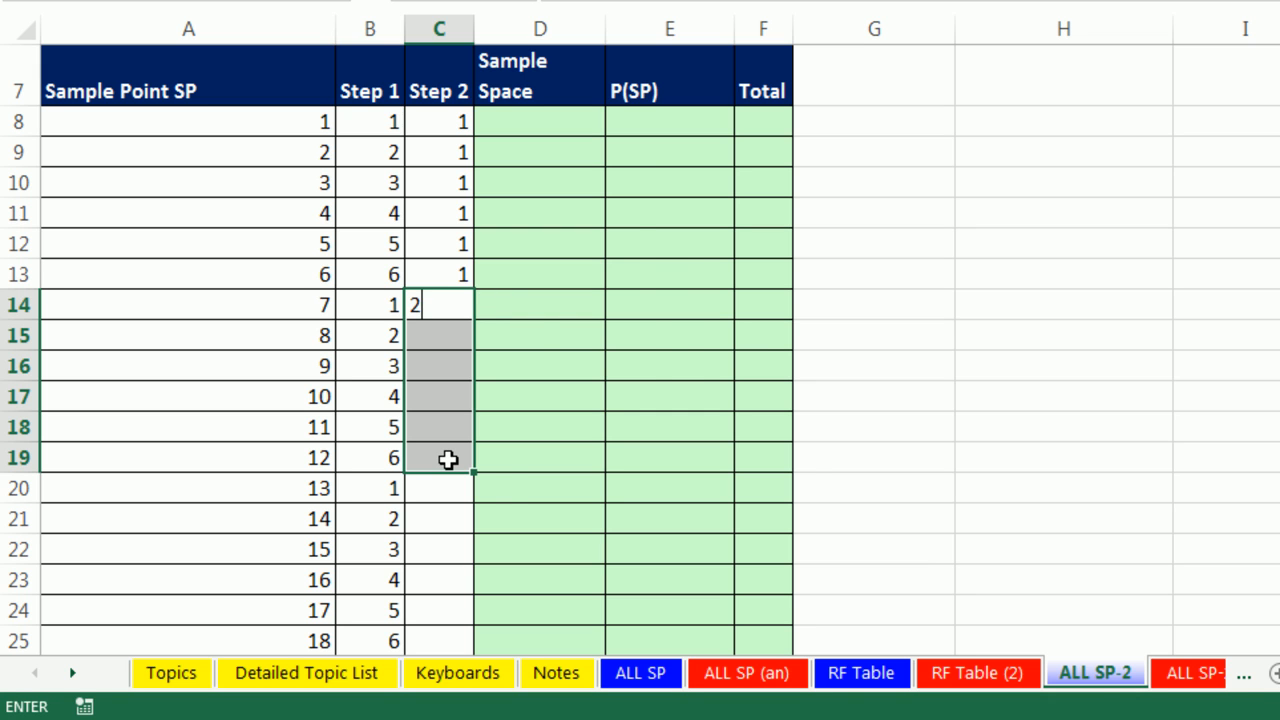
key(ctrl+Return)
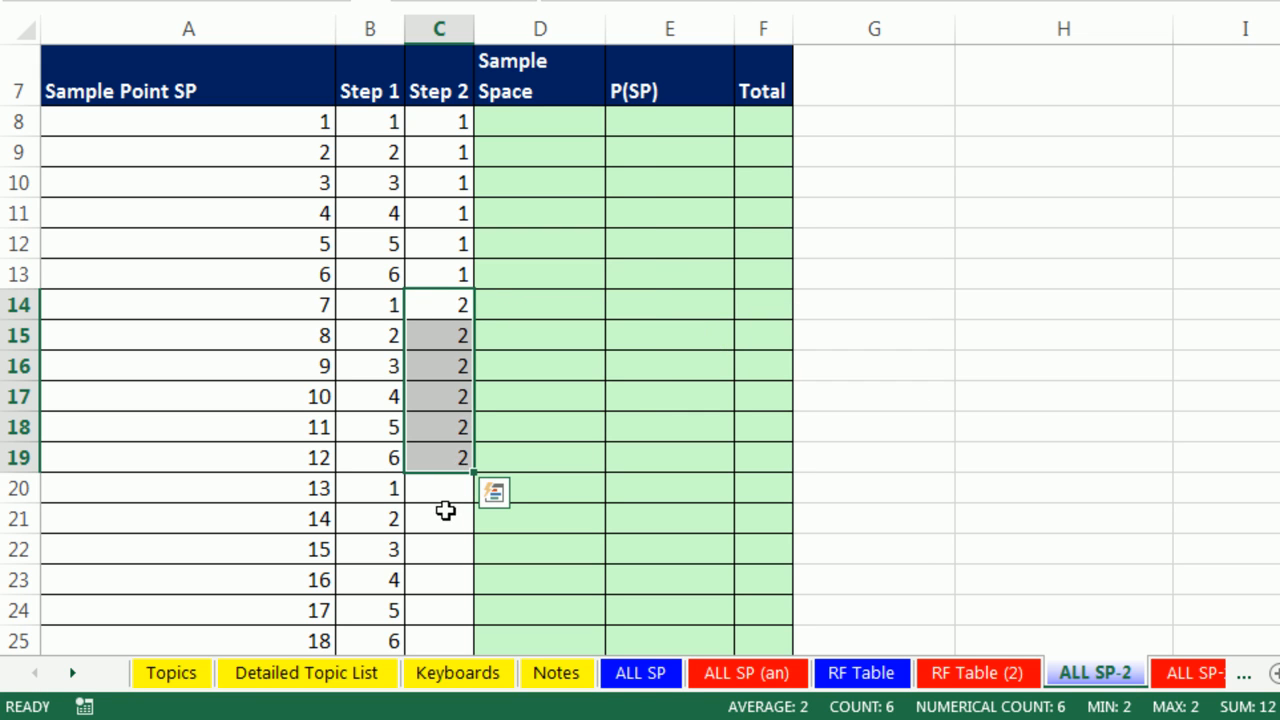
Fill the Step 2 column with 3 in C20:C25 and 4 in C26:C31
scroll(446, 509, down, 3)
drag(428, 188, 441, 330)
text(3)
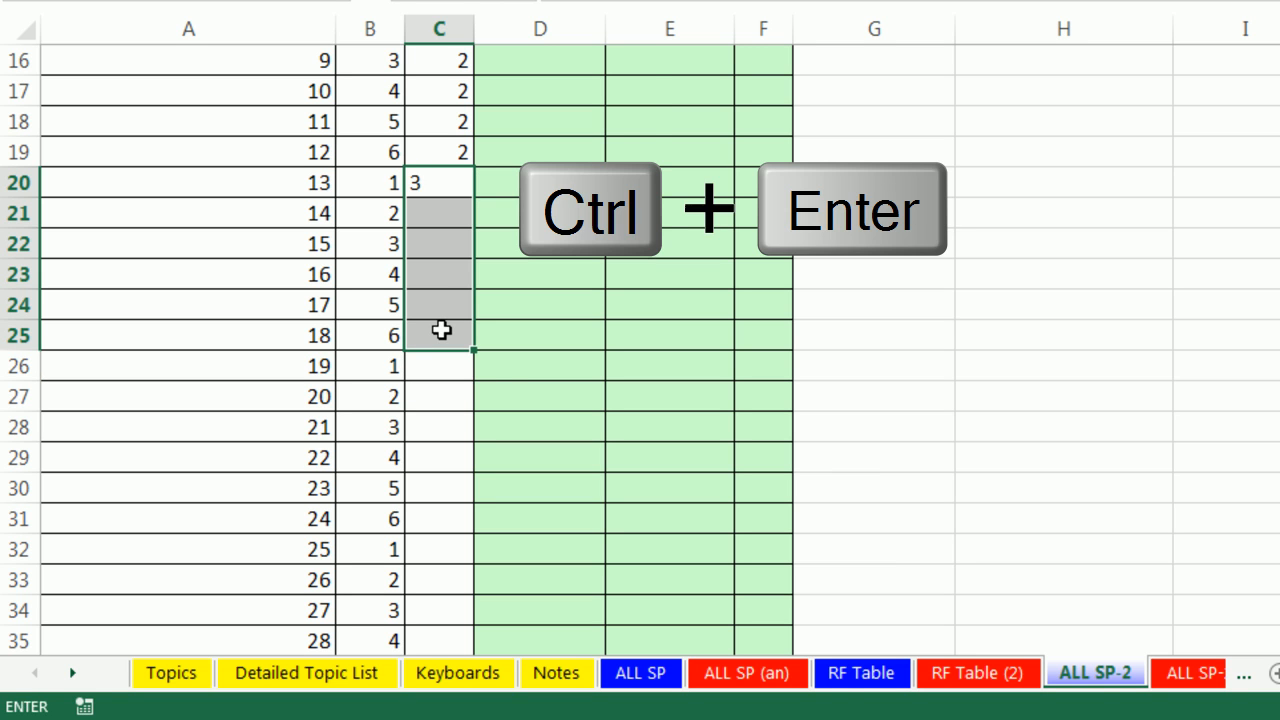
key(ctrl+Return)
drag(440, 366, 449, 509)
text(4)
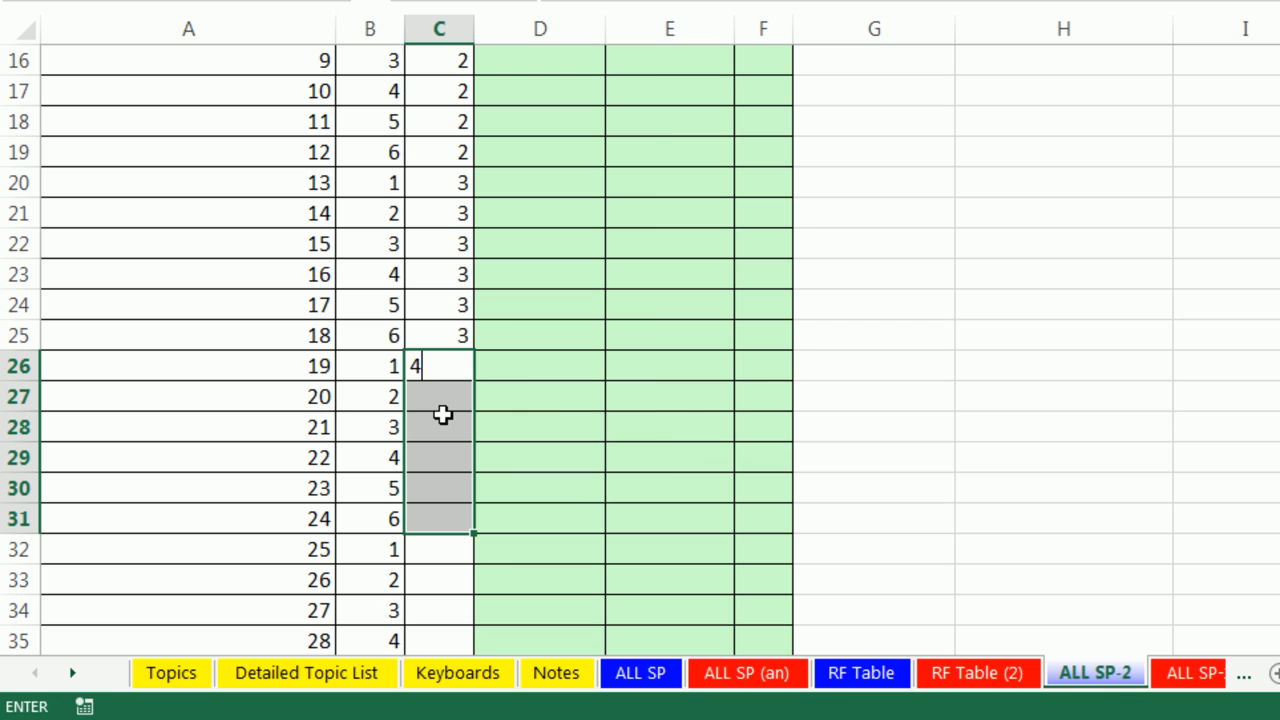
key(ctrl+Return)
Fill the Step 2 column with 5 in C32:C37 and 6 in C38:C43
scroll(443, 414, down, 3)
drag(431, 279, 443, 606)
text(5)
key(ctrl+Return)
text(6)
key(ctrl+Return)
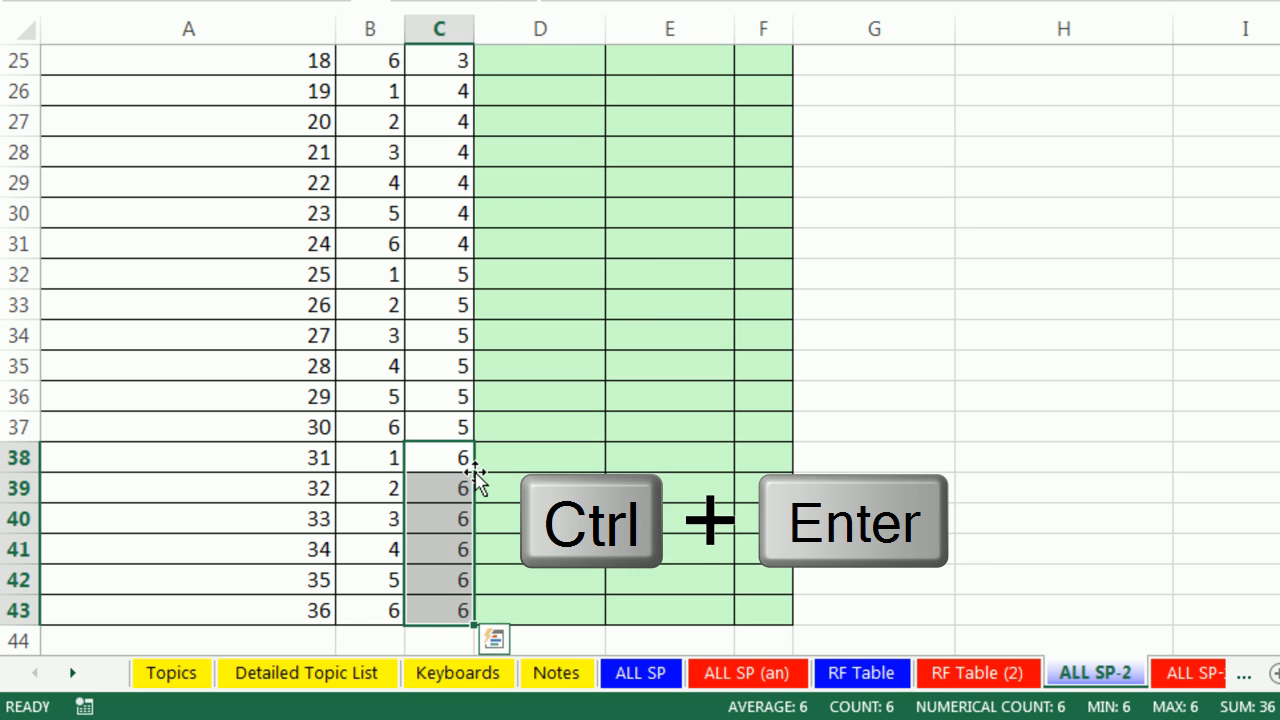
Enter ="("&B8 in the Sample Space cell D8 and fill the formula down through D43
scroll(498, 466, up, 6)
scroll(498, 466, up, 2)
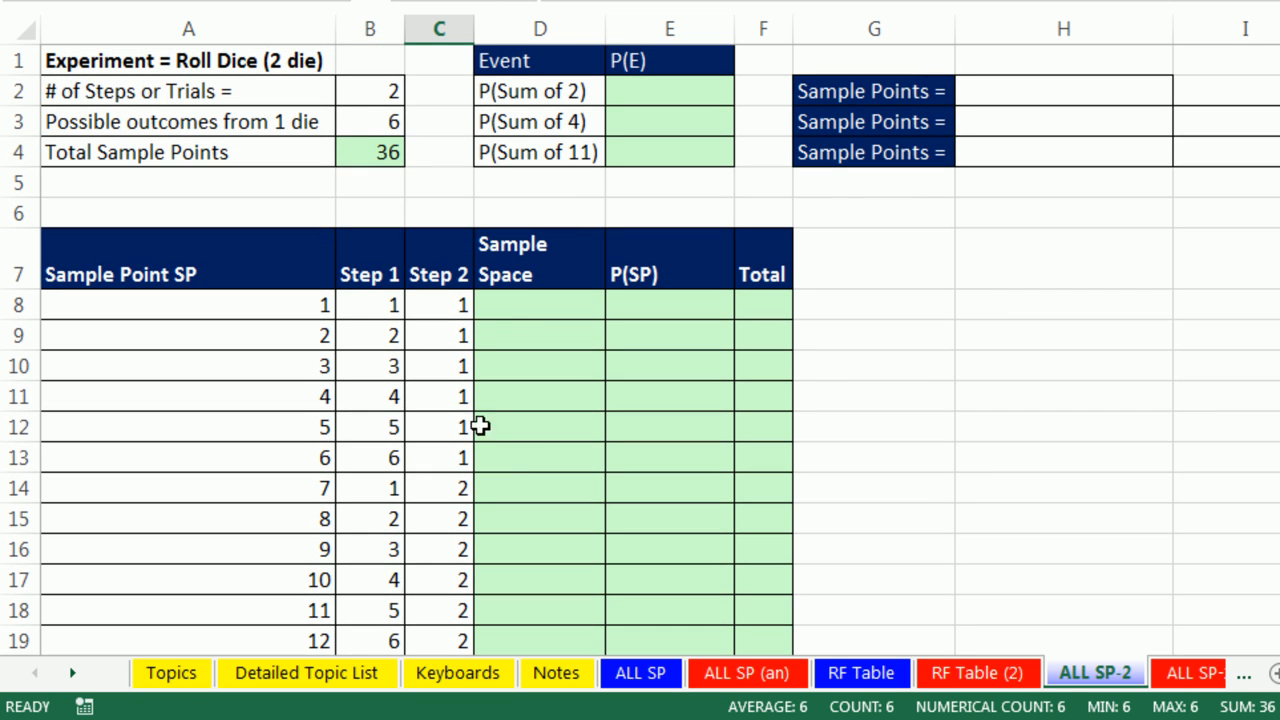
click(519, 306)
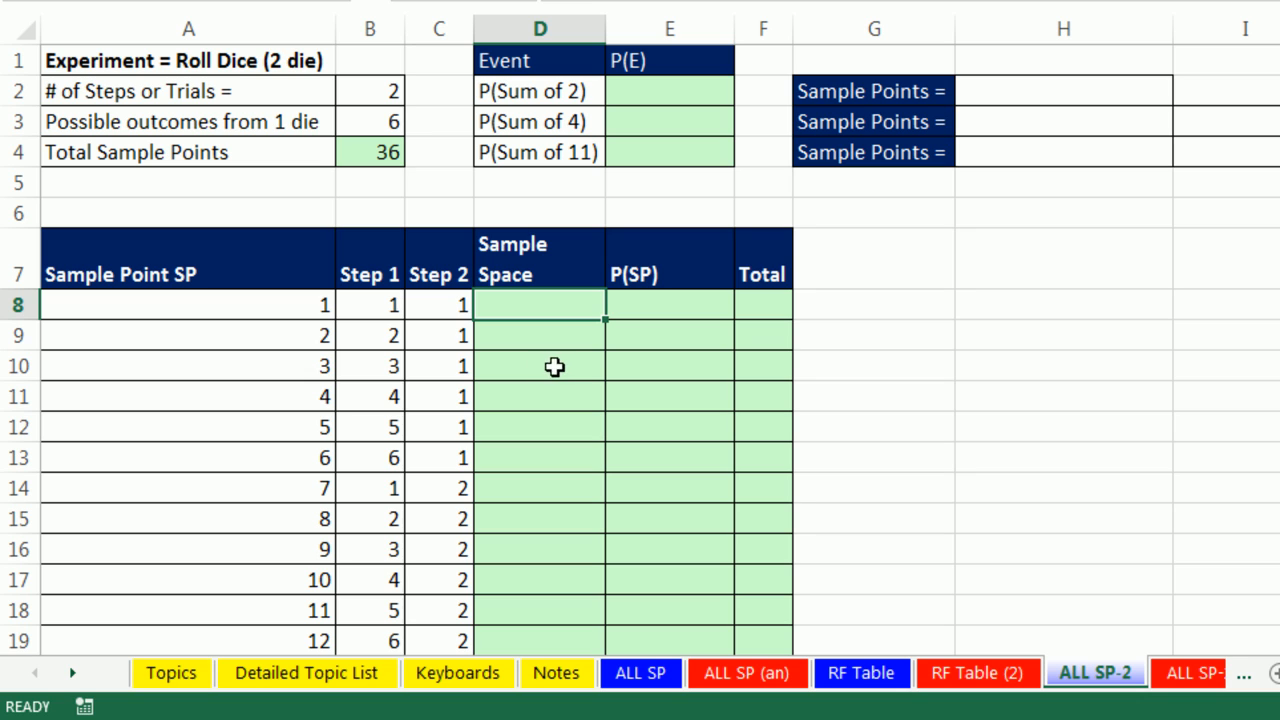
text(="("&)
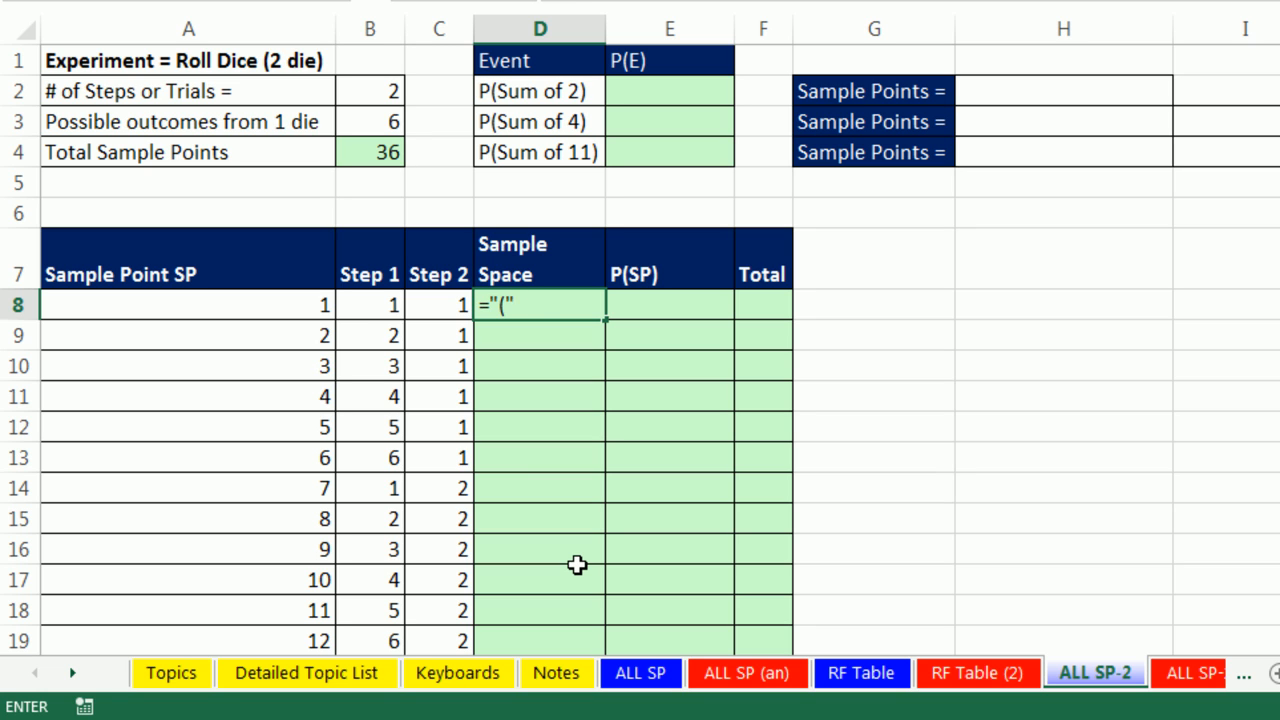
click(381, 308)
key(ctrl+Return)
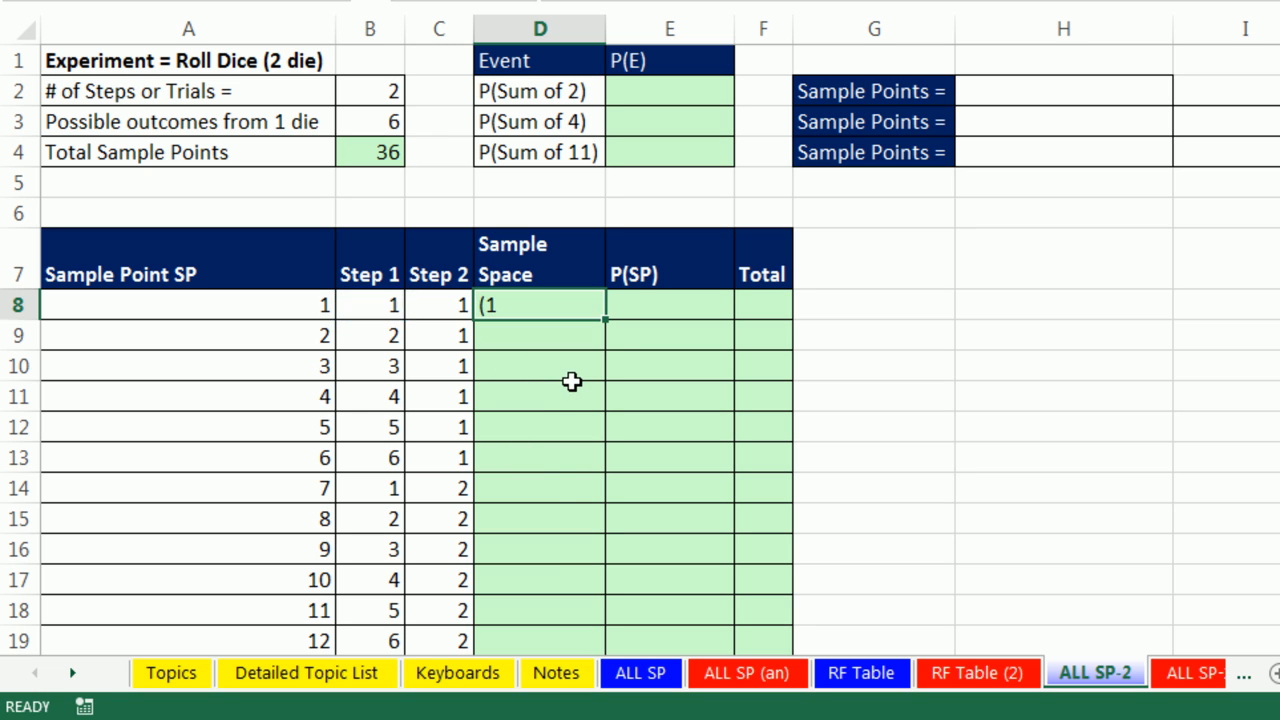
double_click(605, 320)
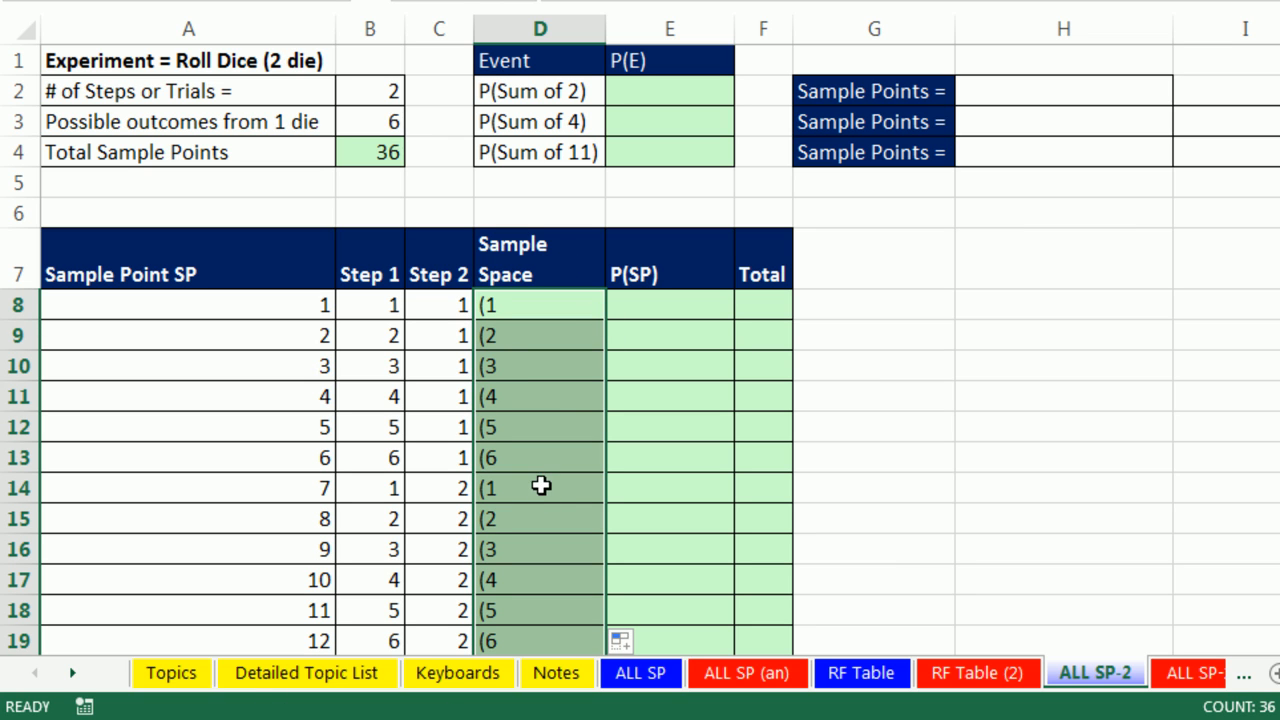
Extend the Sample Space formula in D8 to ="("&B8&", "&C8&")" and fill it down through D43
click(516, 313)
key(F2)
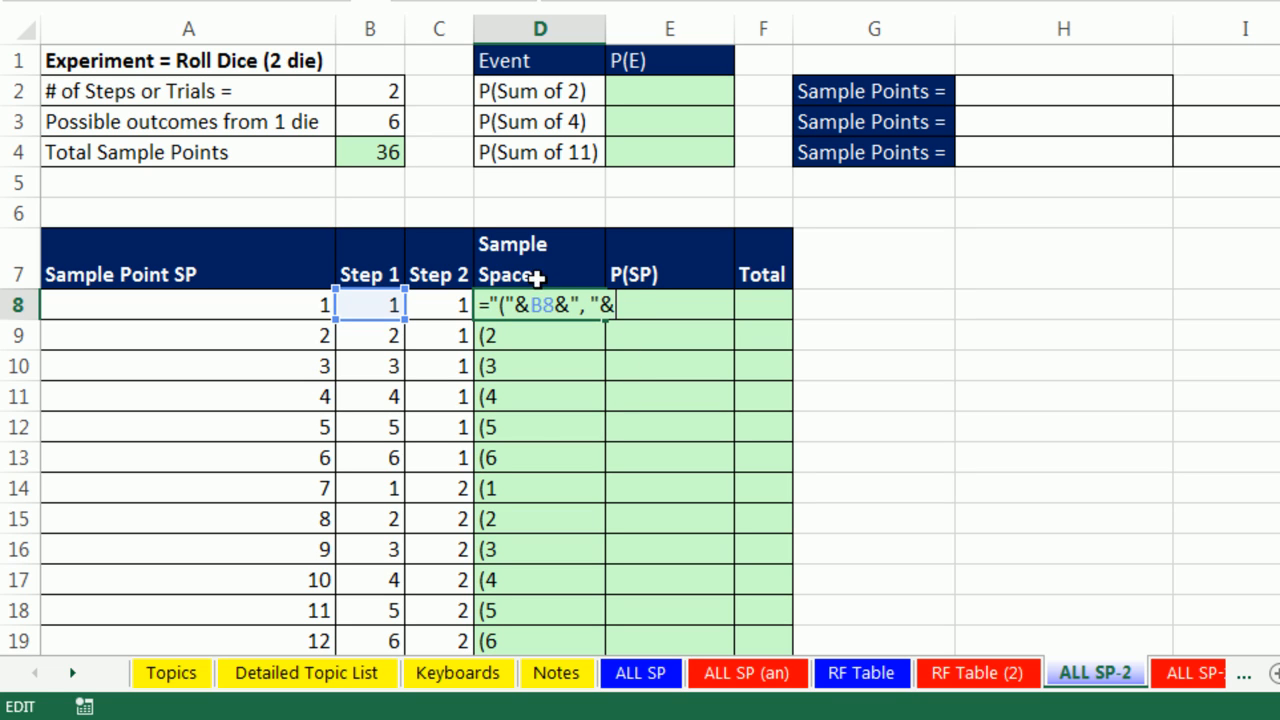
click(447, 300)
text(&)
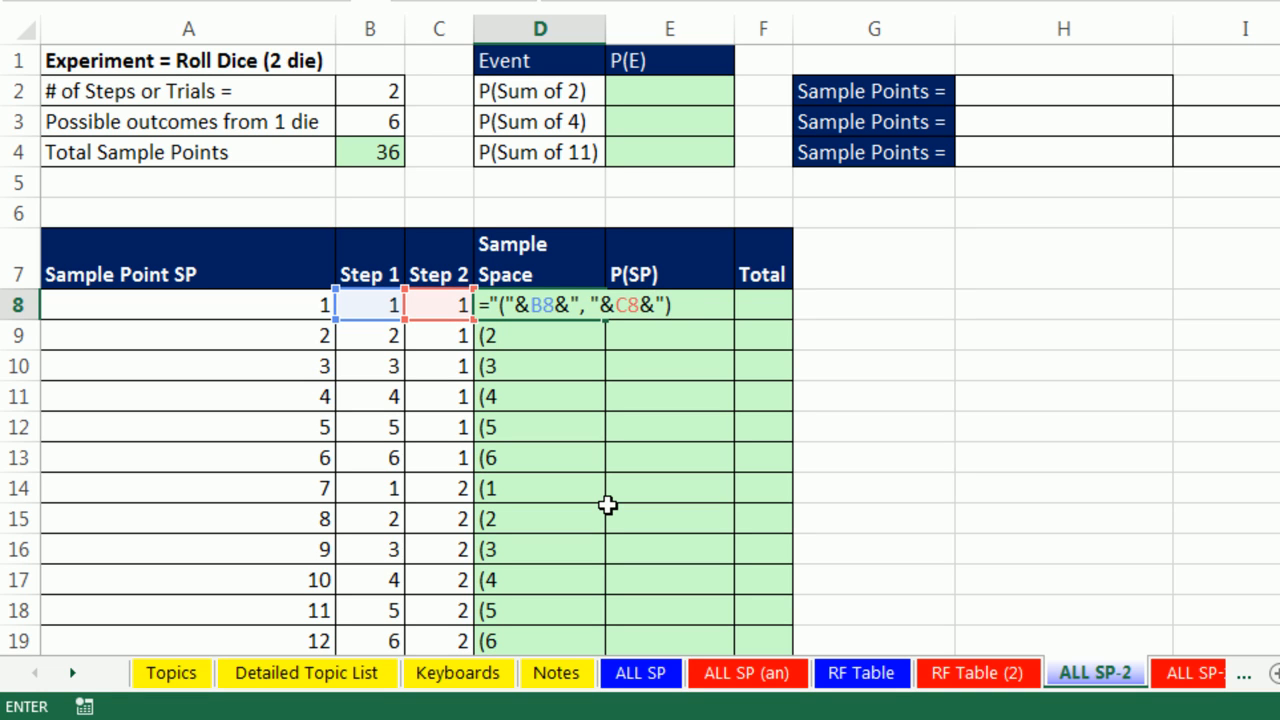
text(")")
key(ctrl+Return)
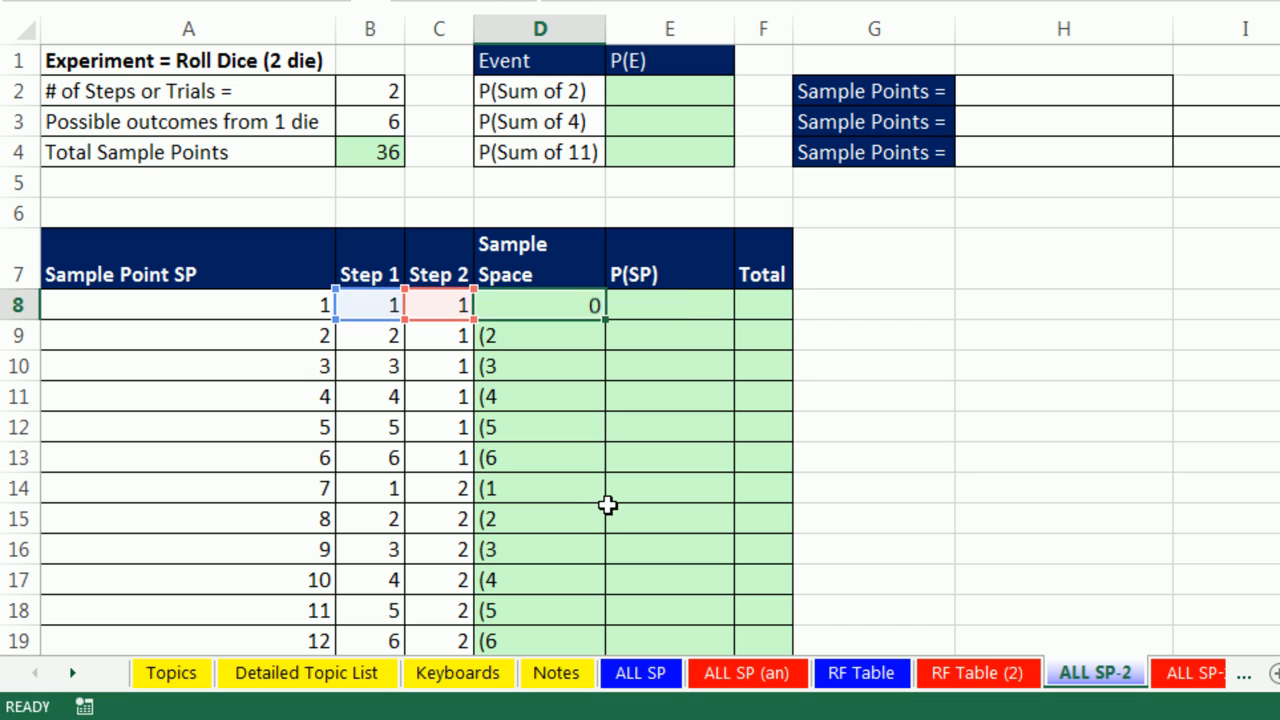
double_click(603, 322)
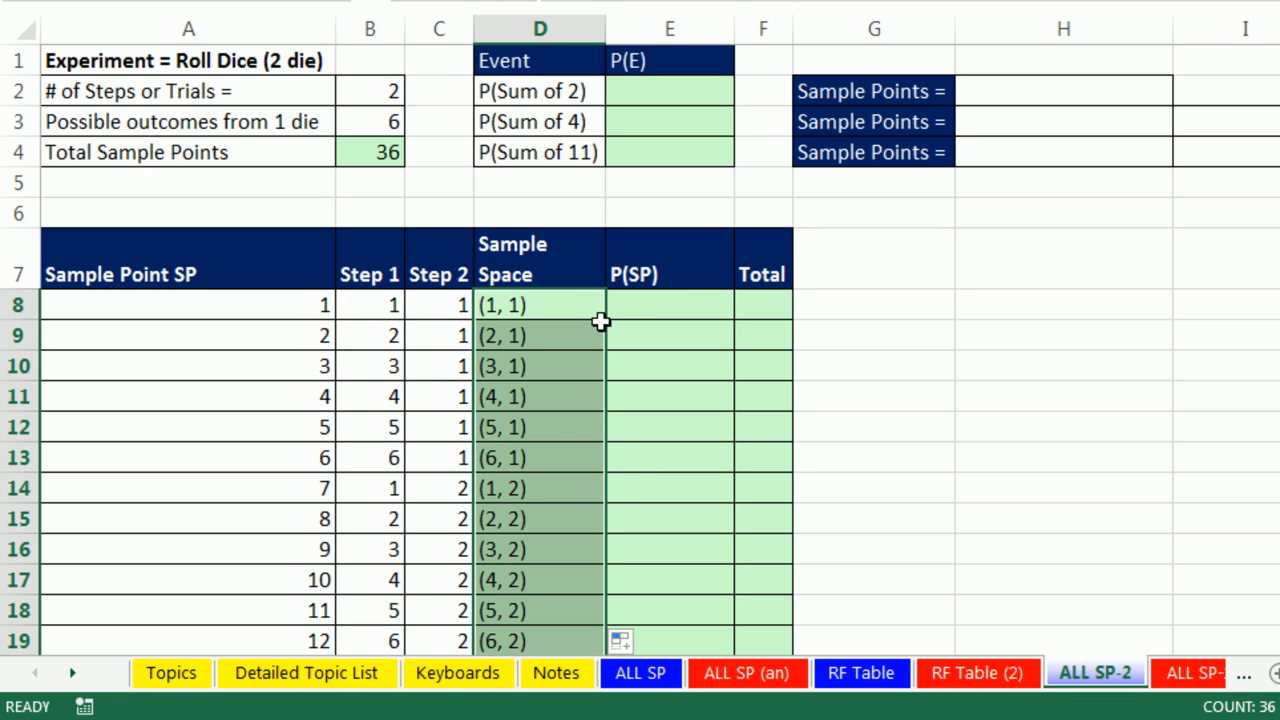
scroll(600, 321, down, 9)
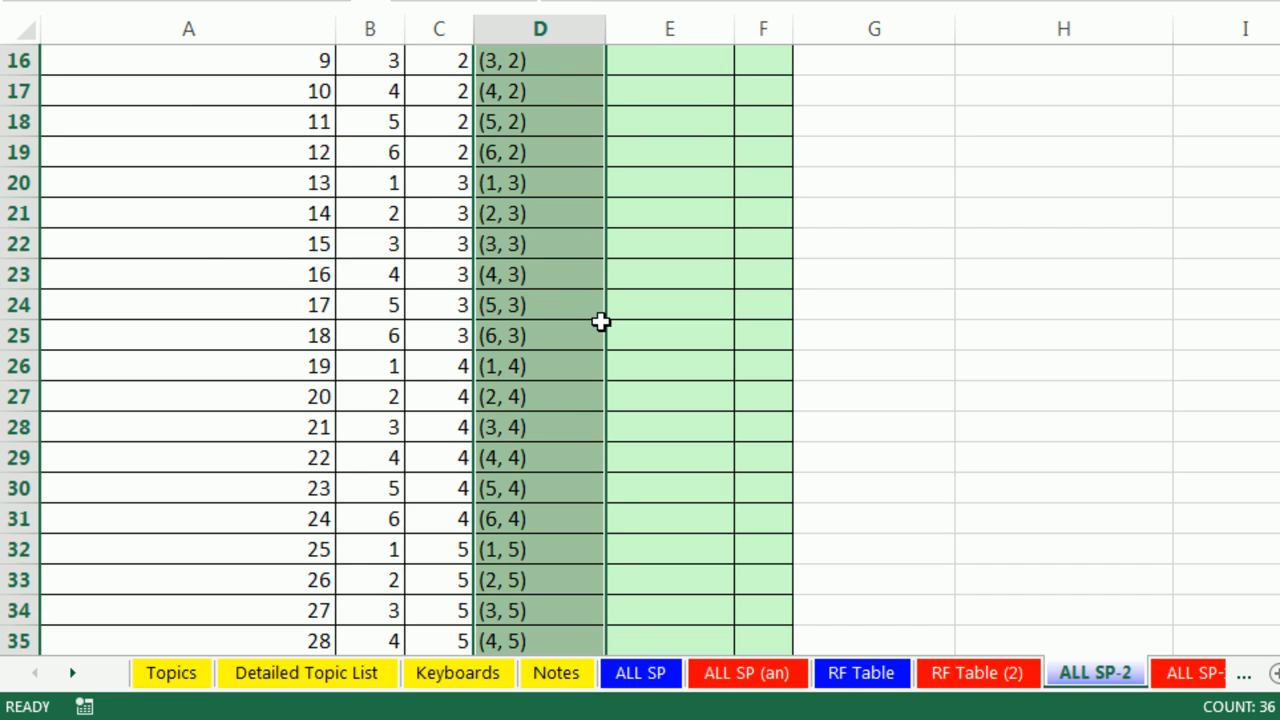
scroll(600, 321, up, 10)
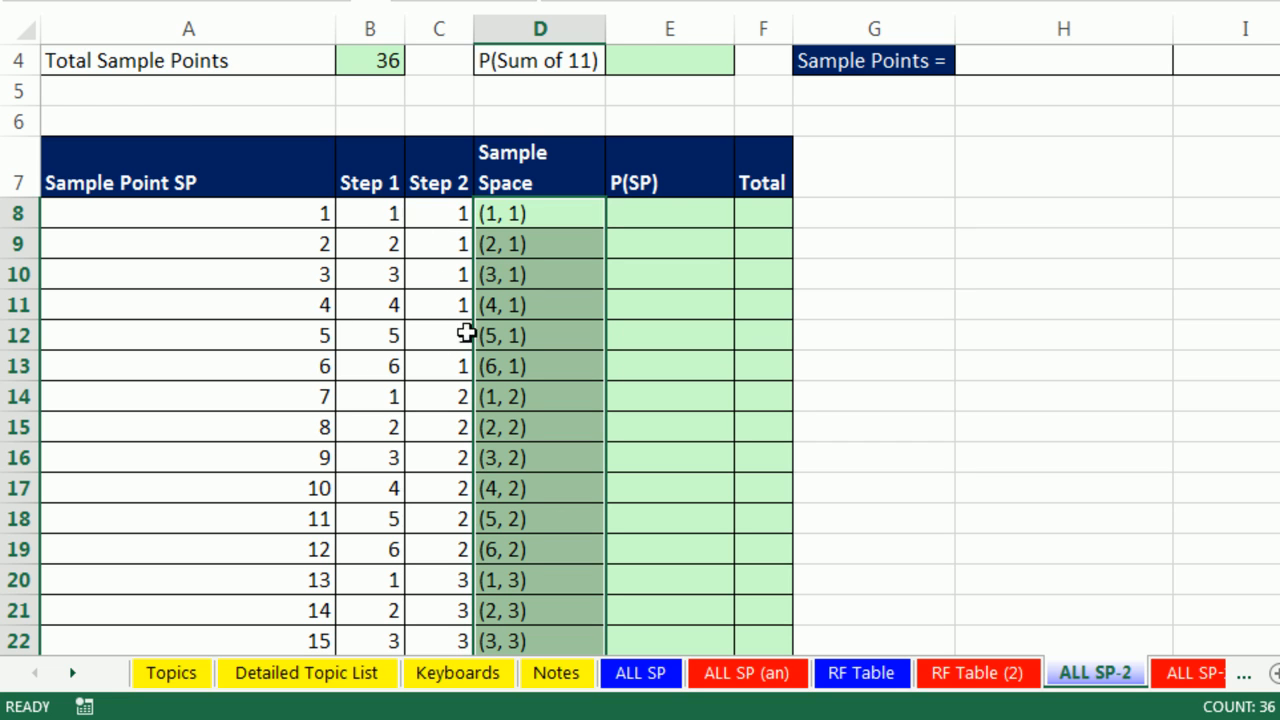
Enter =1/$B$4 in the first P(SP) cell E8 and fill the formula down through E43
click(648, 206)
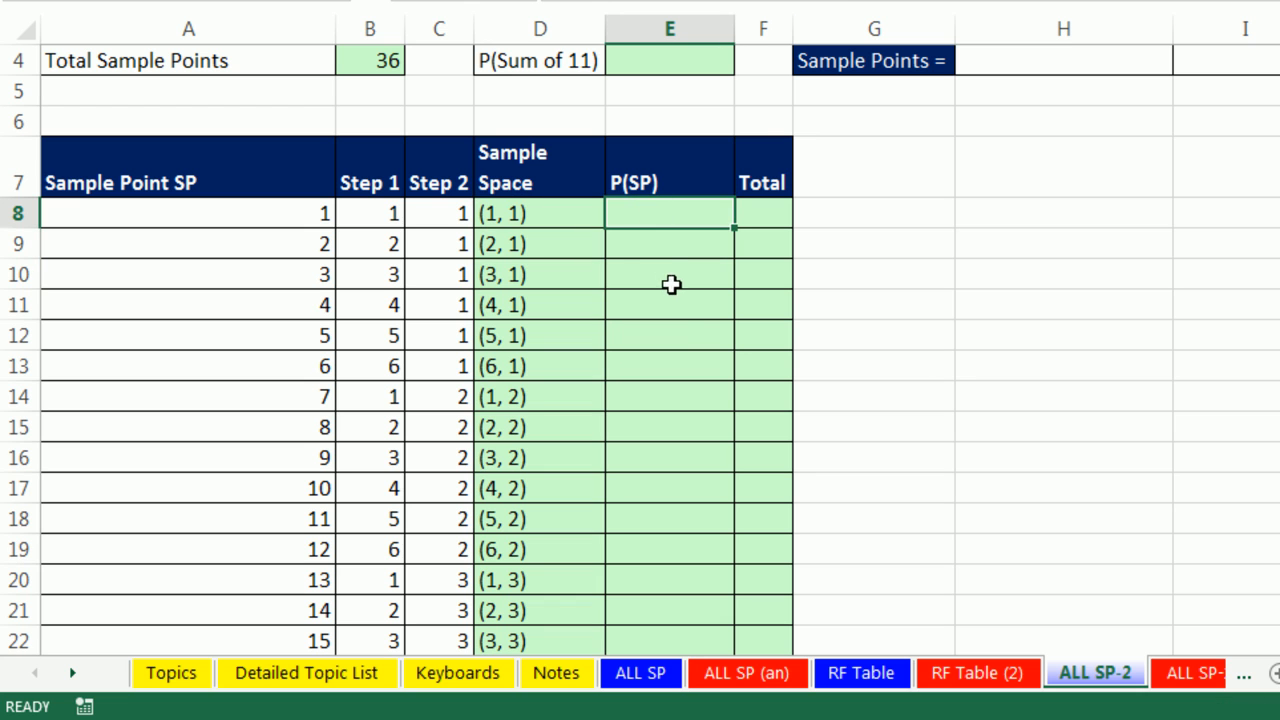
scroll(676, 343, up, 1)
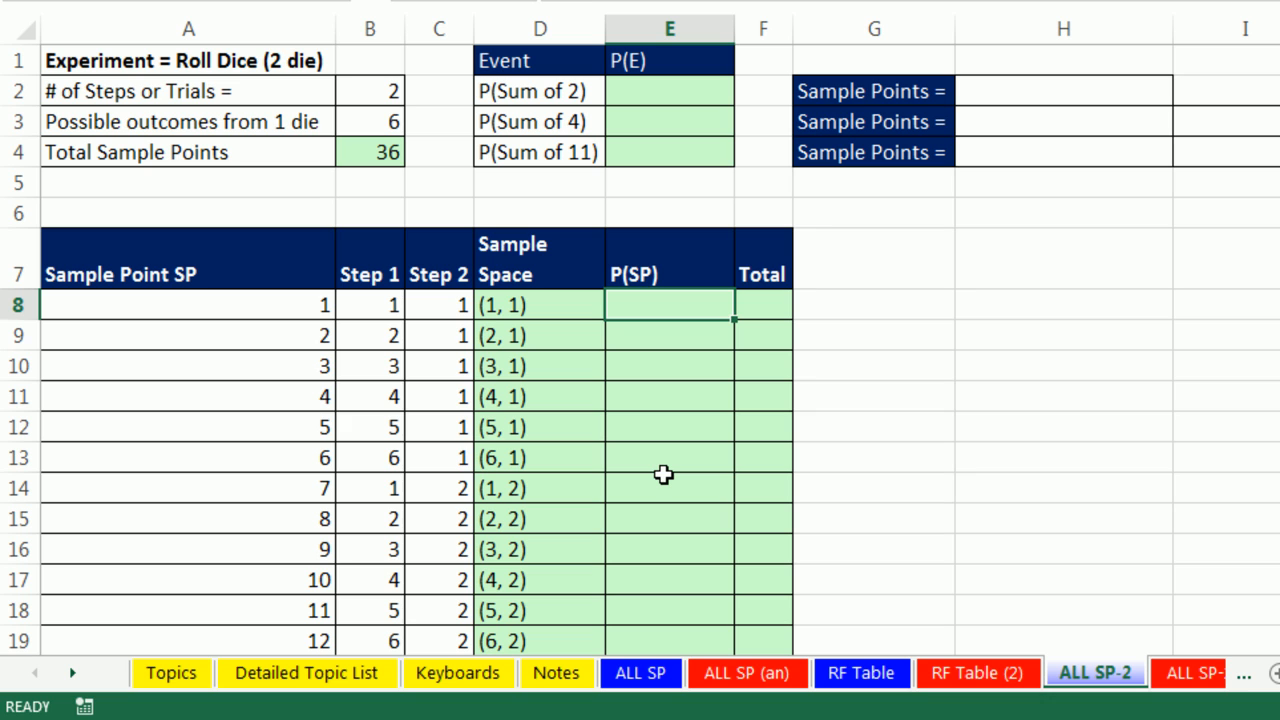
text(=1)
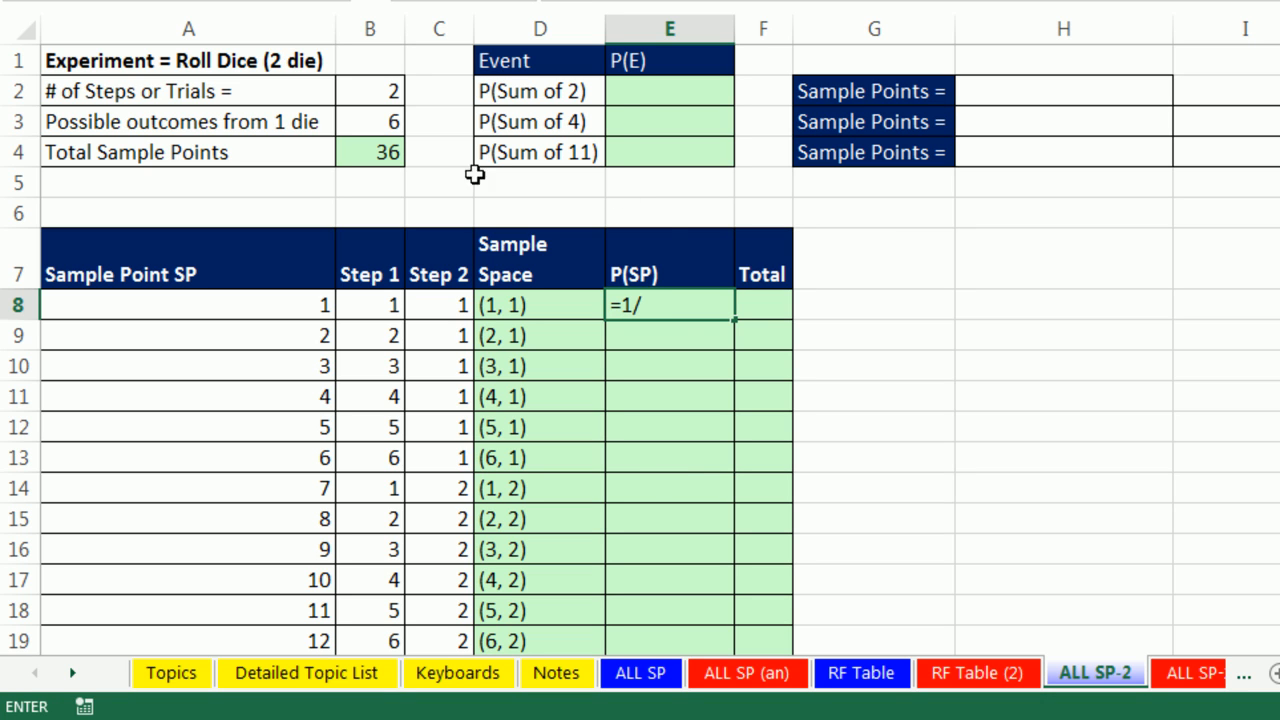
text(/)
click(387, 152)
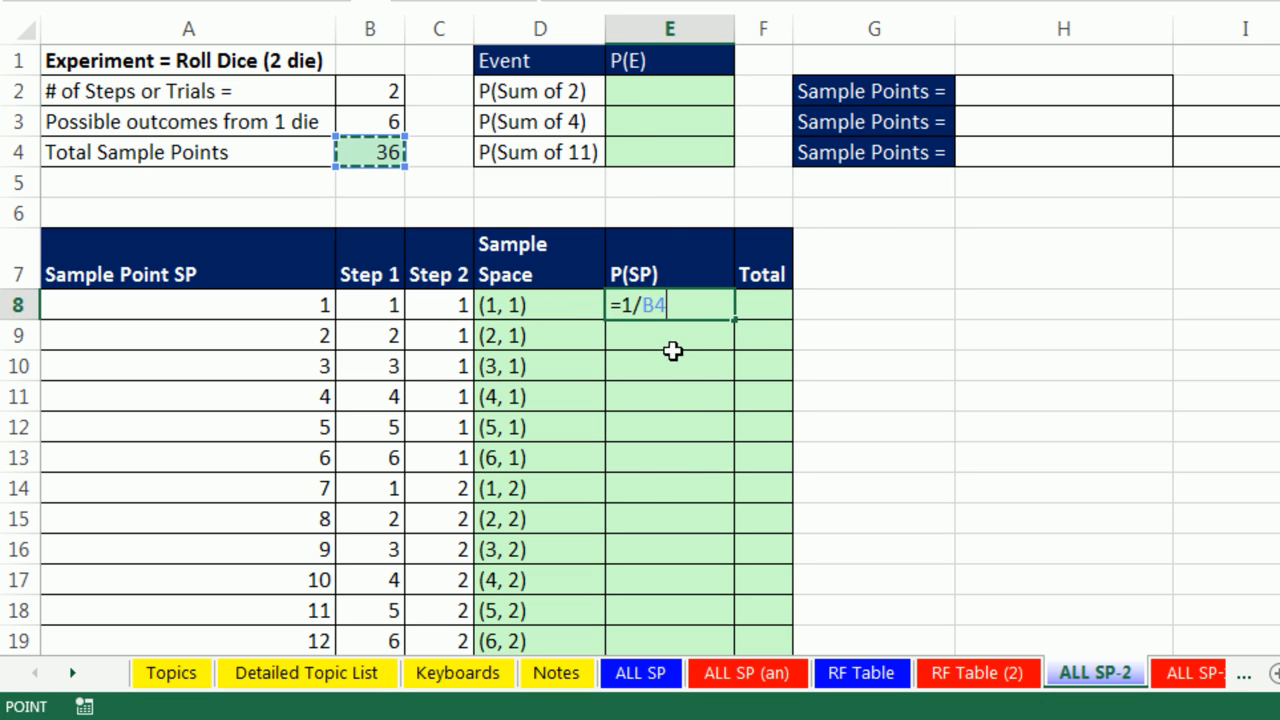
key(F4)
key(ctrl+Return)
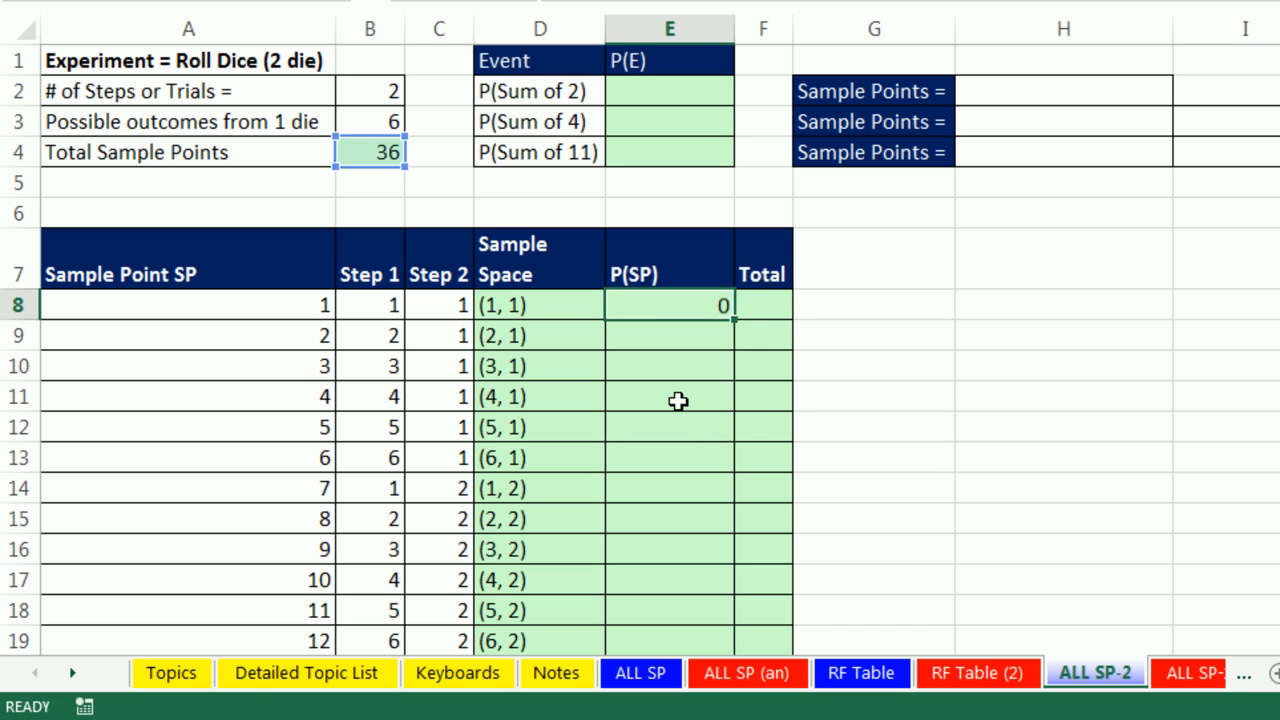
double_click(735, 317)
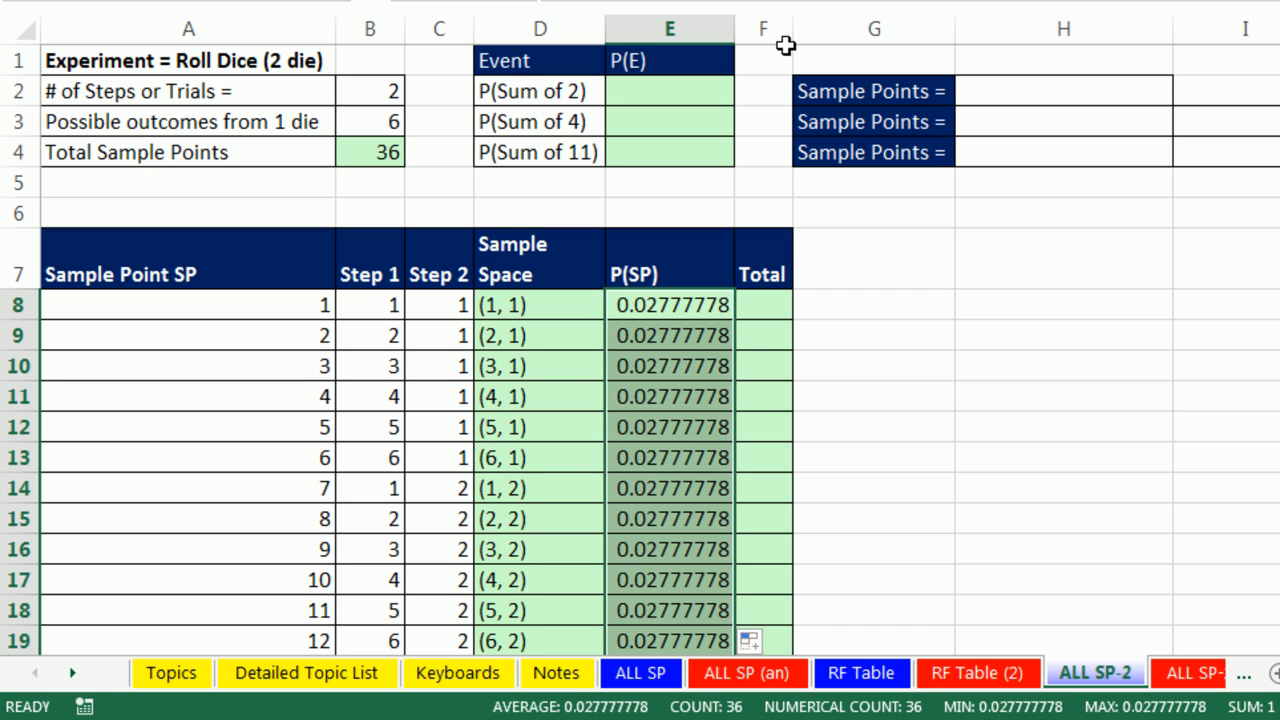
Widen column F, then enter =SUM(B8:C8) in the Total cell F8 and fill it down through F43
drag(788, 35, 833, 38)
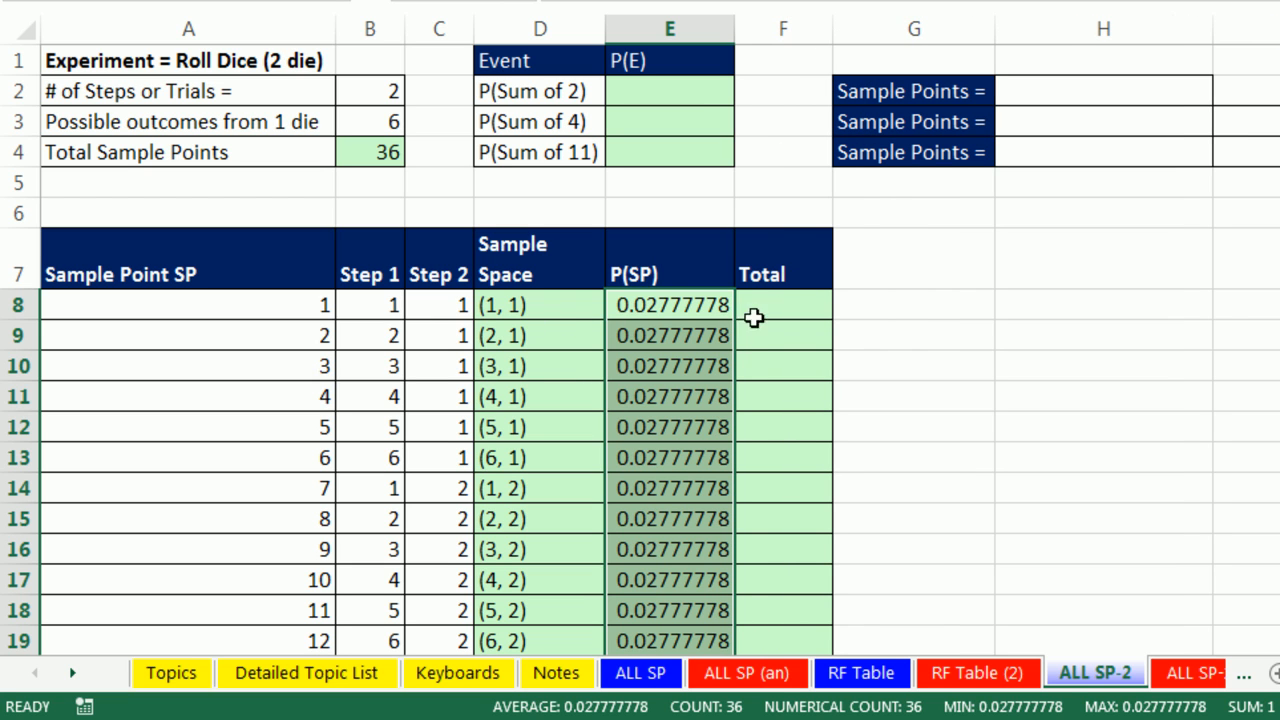
click(783, 307)
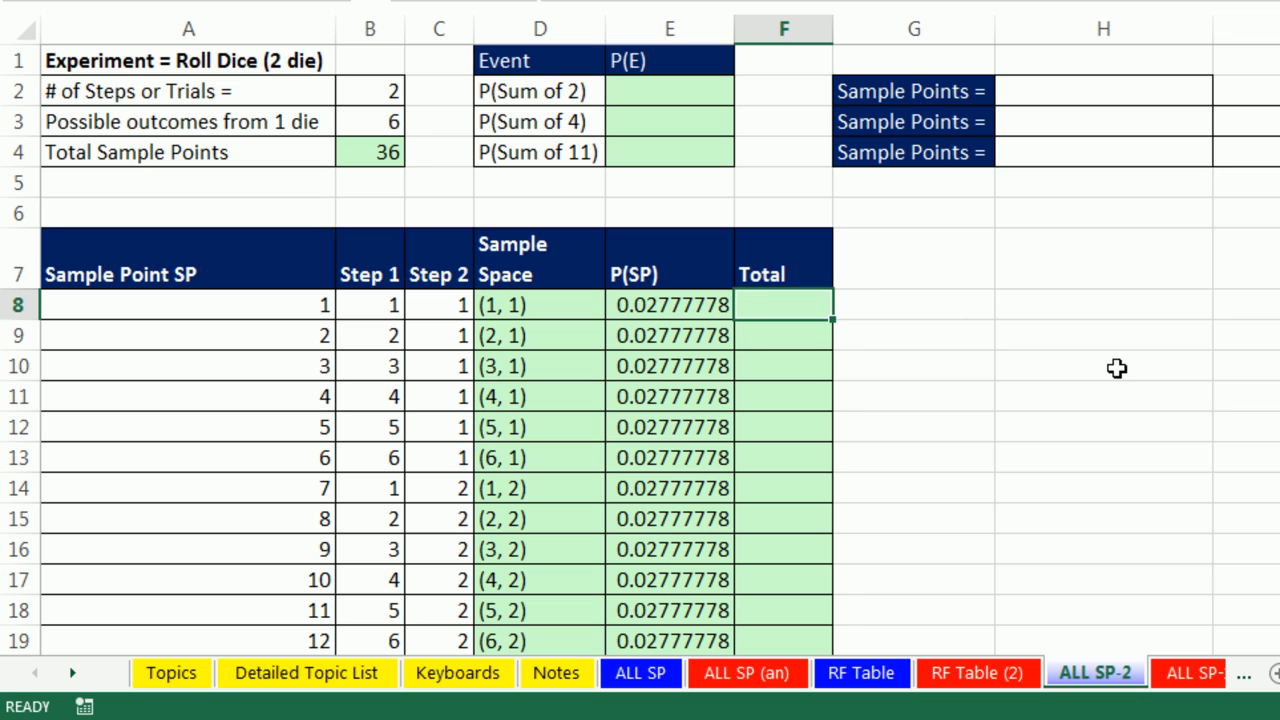
key(alt+equal)
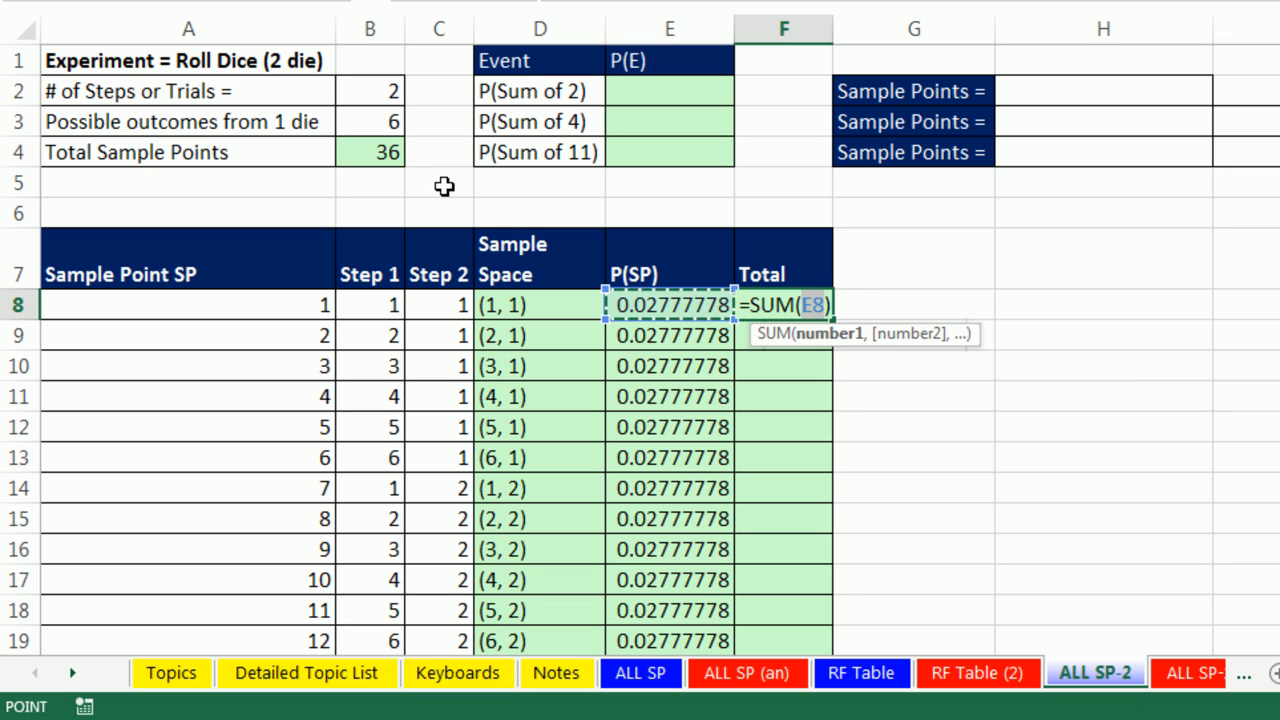
drag(395, 306, 423, 306)
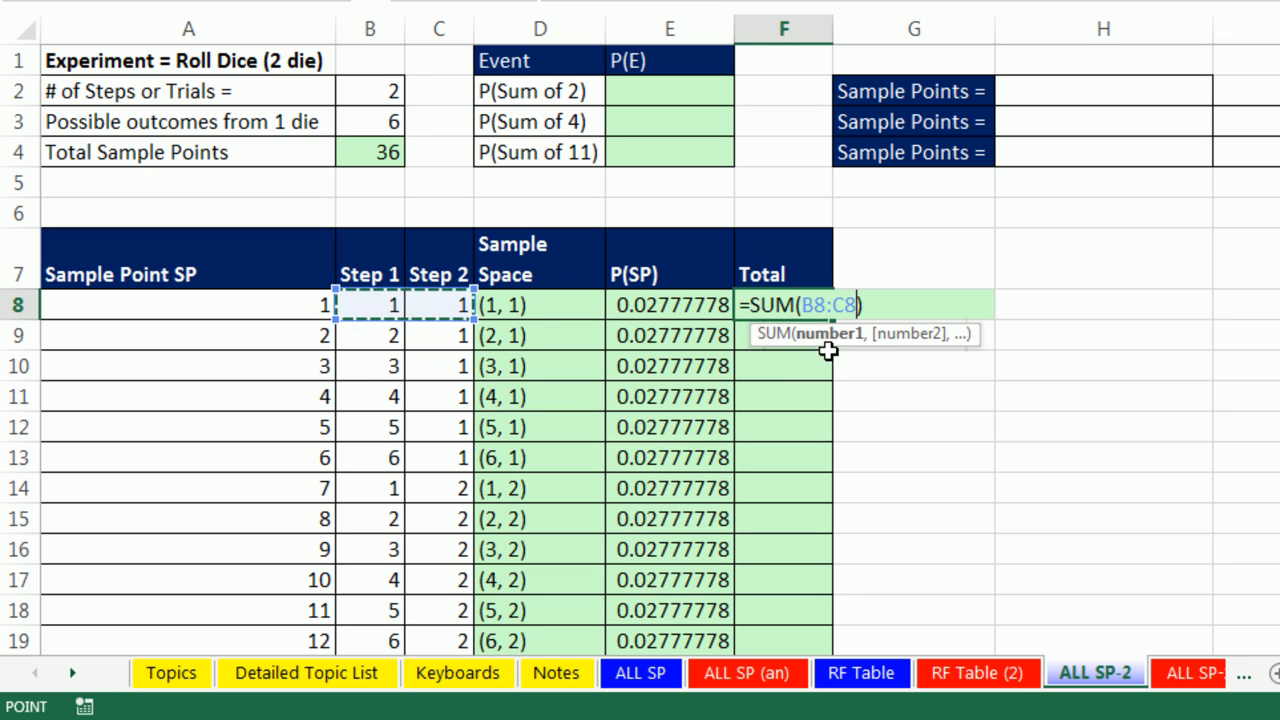
key(ctrl+Return)
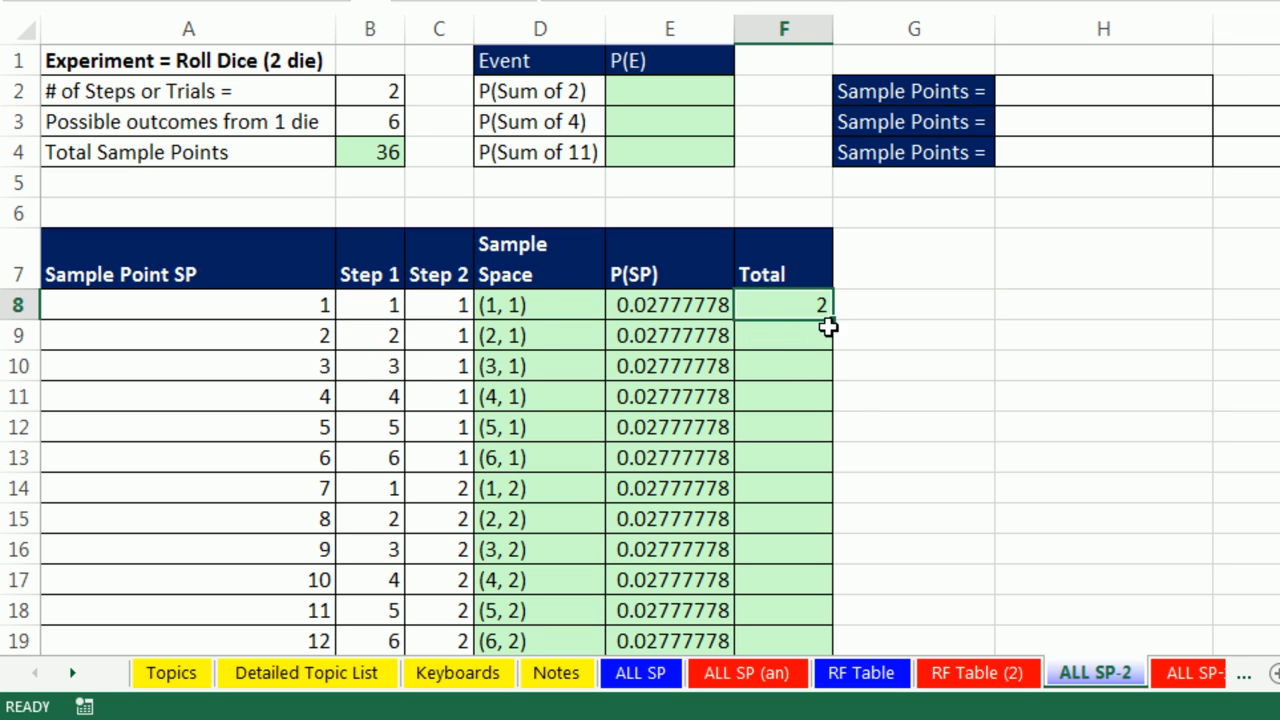
double_click(830, 321)
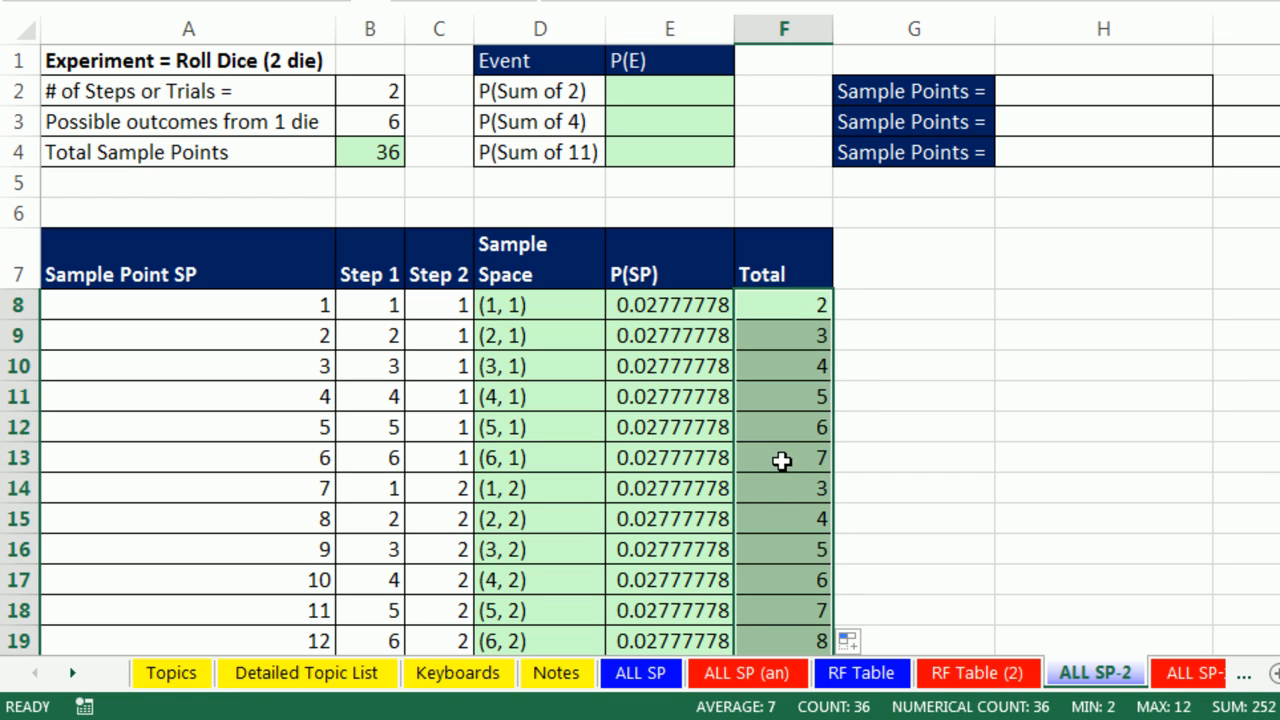
Check the cell references of the Total formula in F13 and review the filled totals down to row 43
click(782, 460)
key(F2)
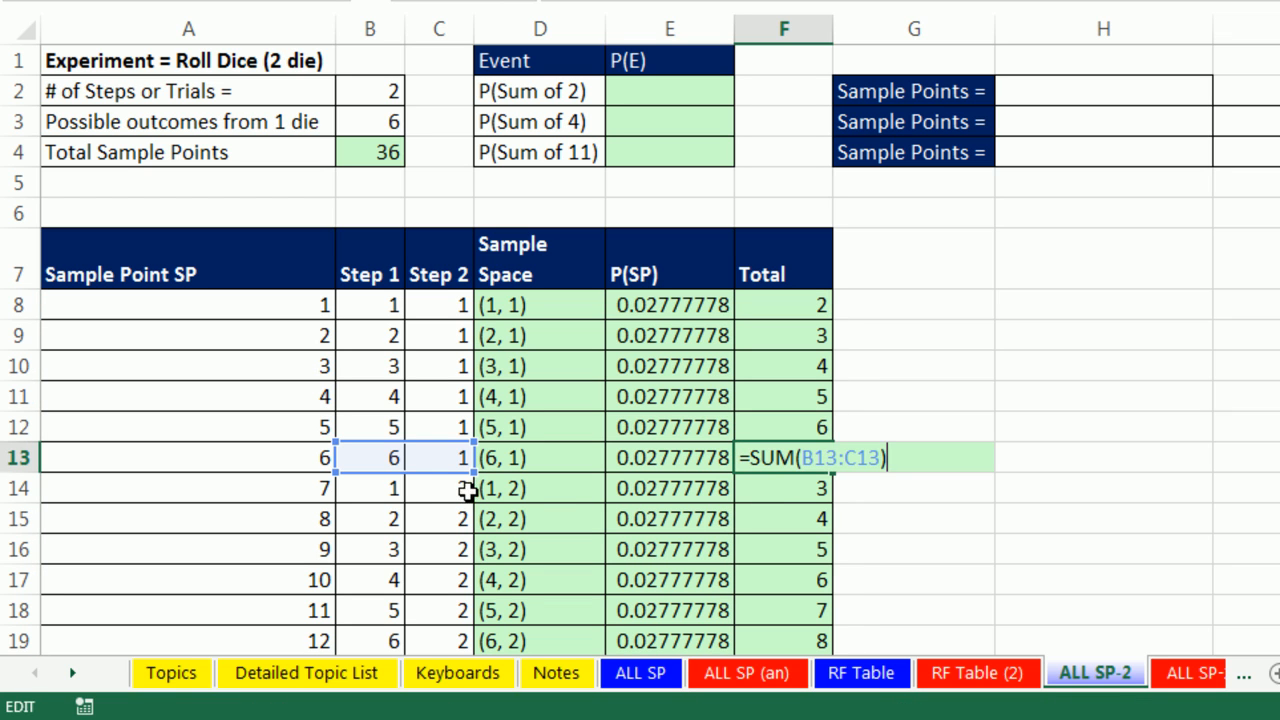
key(Escape)
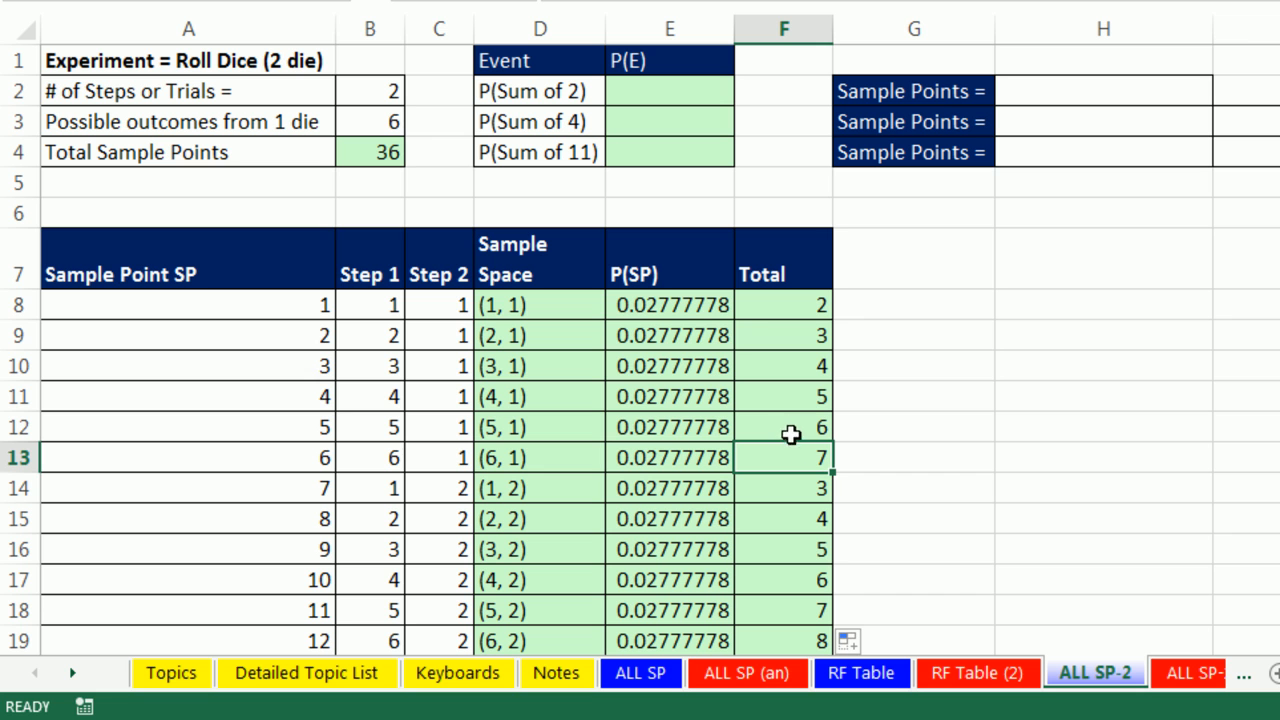
click(785, 308)
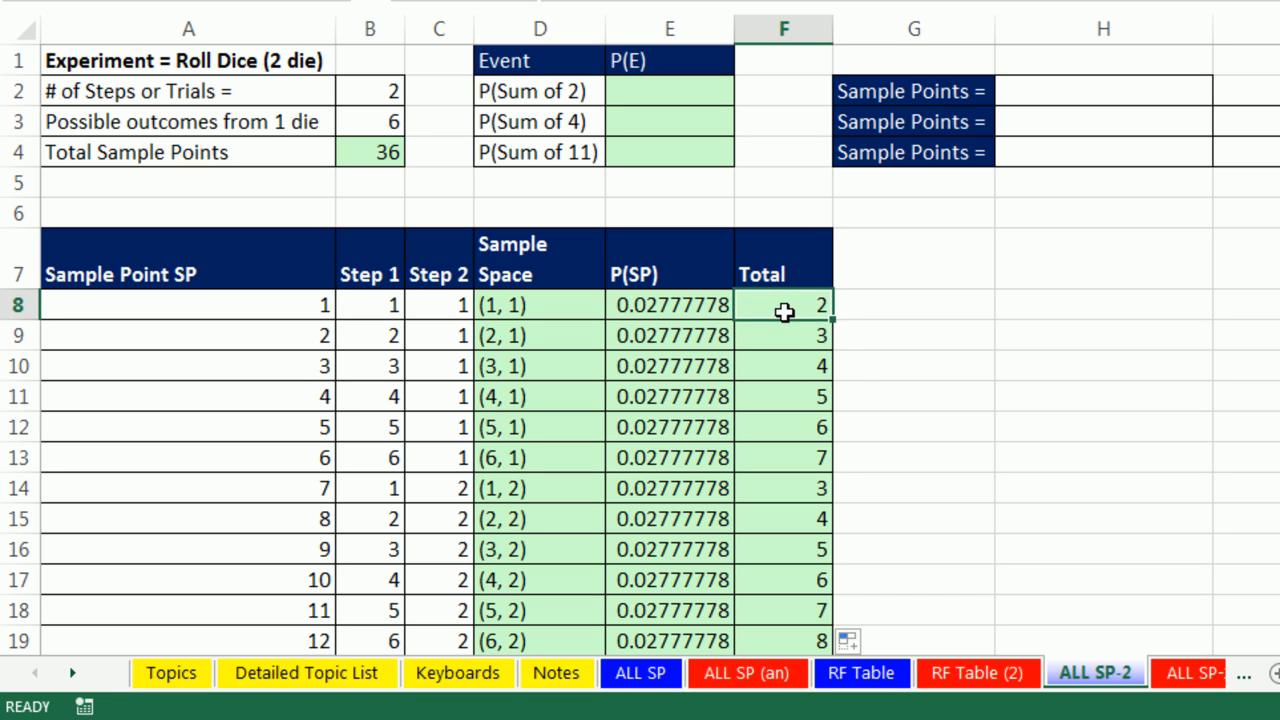
scroll(880, 438, down, 7)
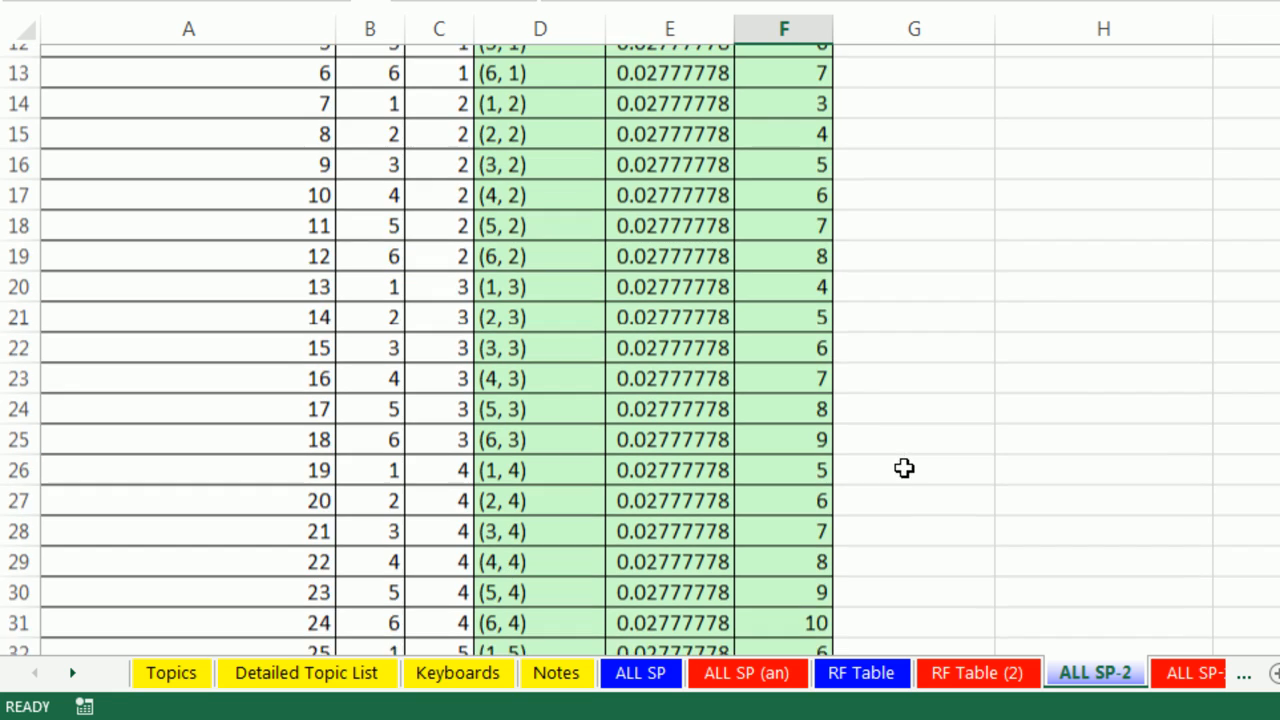
scroll(869, 433, down, 3)
scroll(869, 432, up, 10)
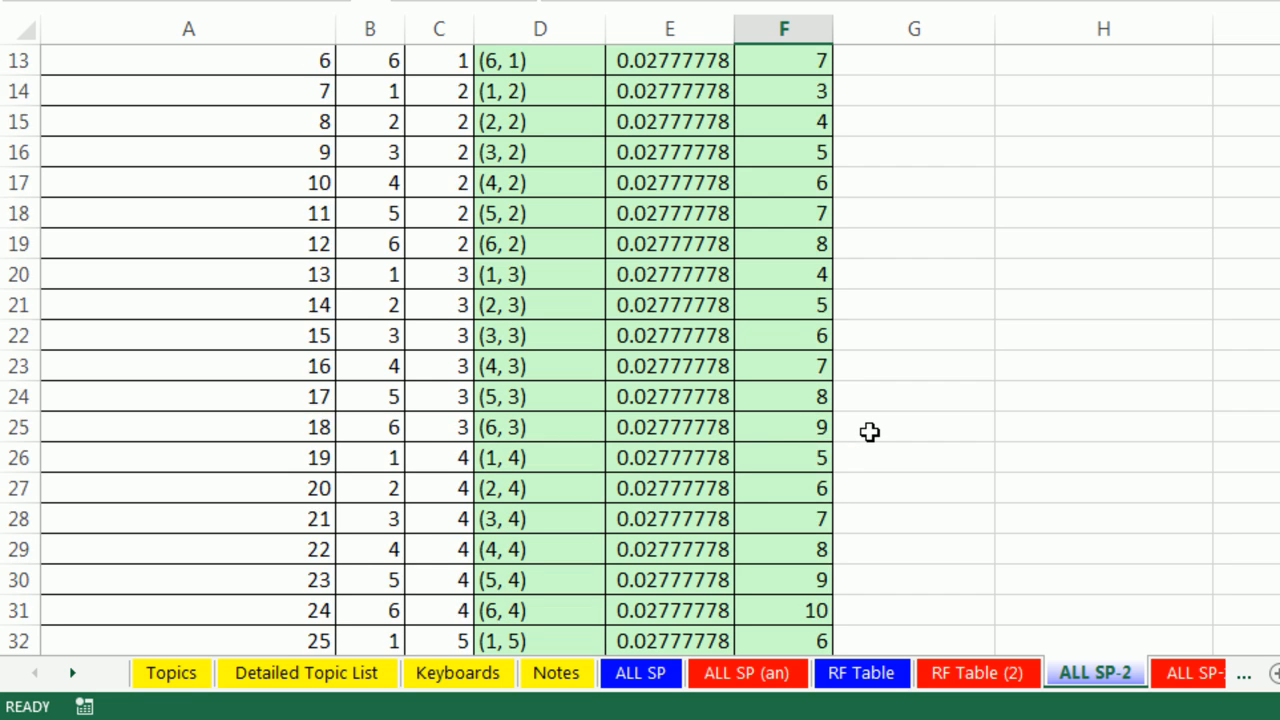
double_click(832, 320)
scroll(894, 434, down, 10)
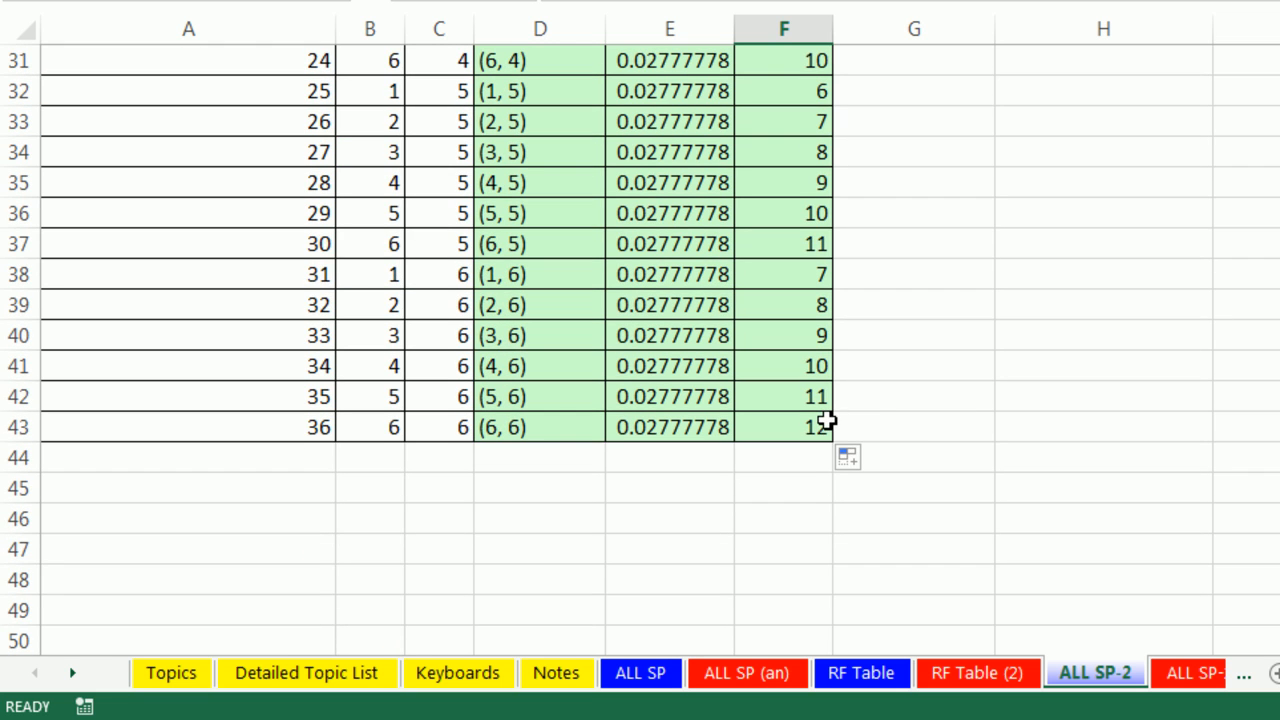
scroll(866, 472, up, 8)
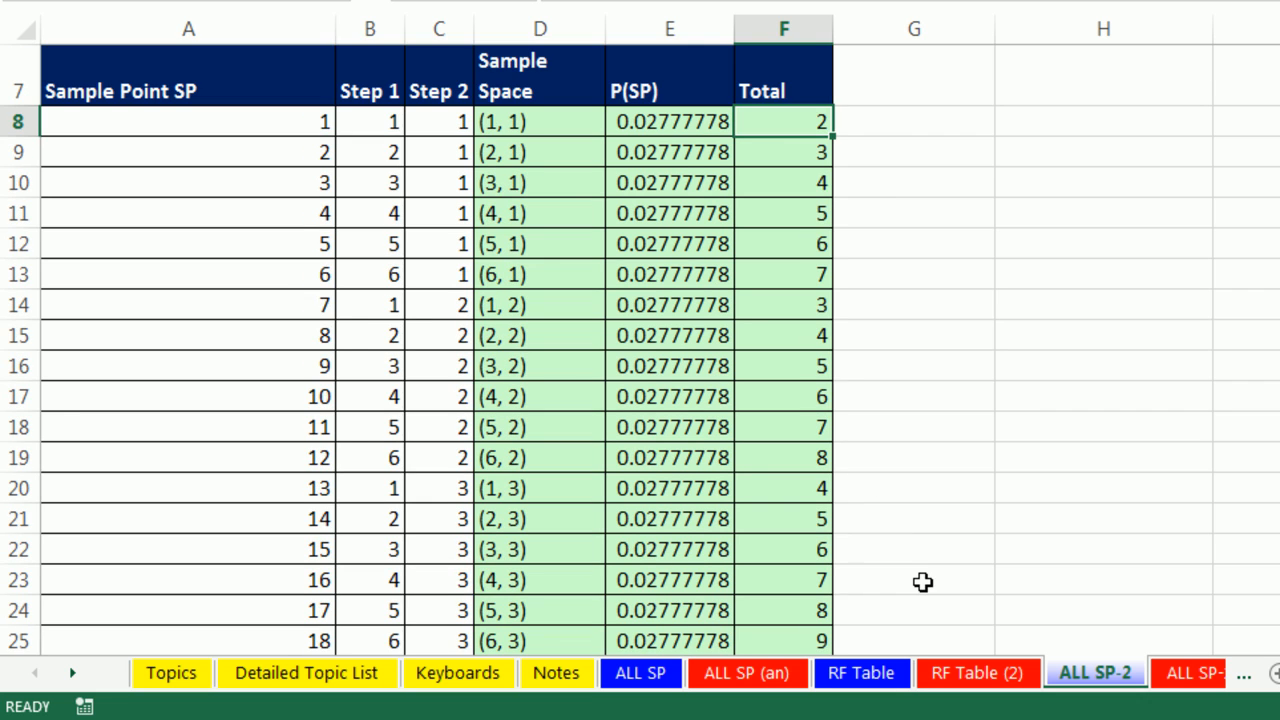
scroll(922, 582, up, 2)
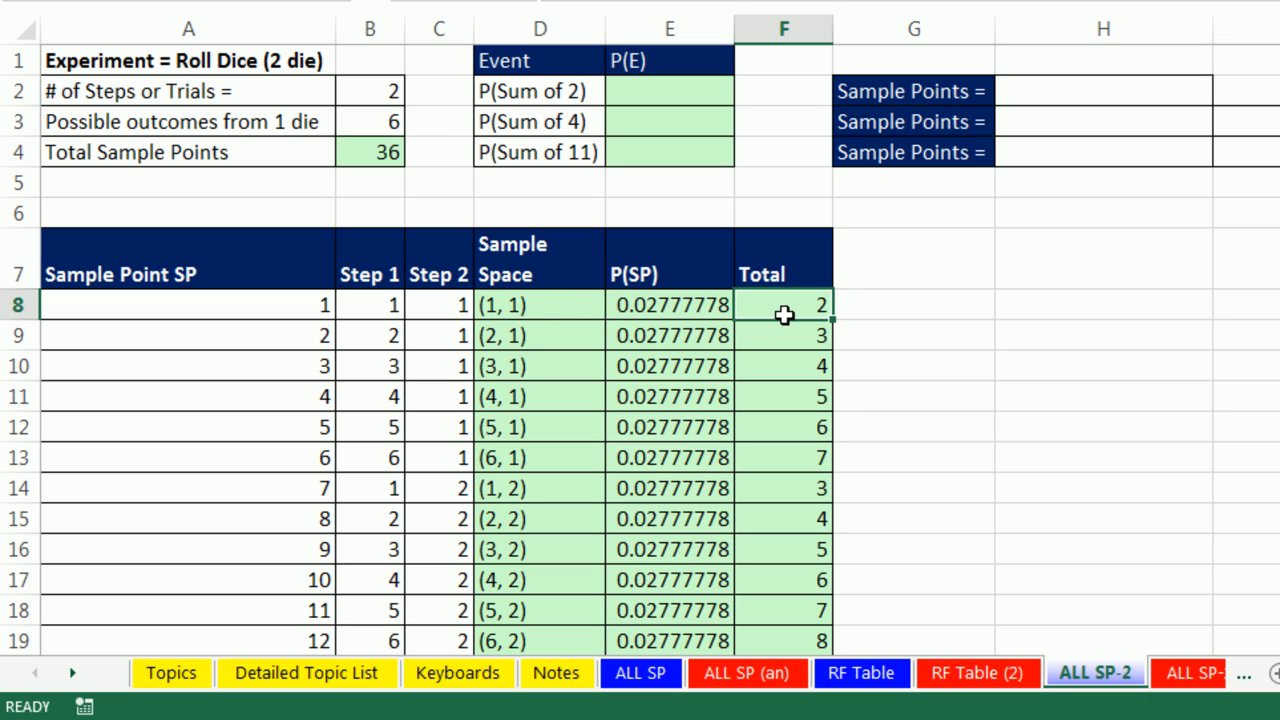
Enter =E8 in E2 as the probability of a sum of 2
click(676, 89)
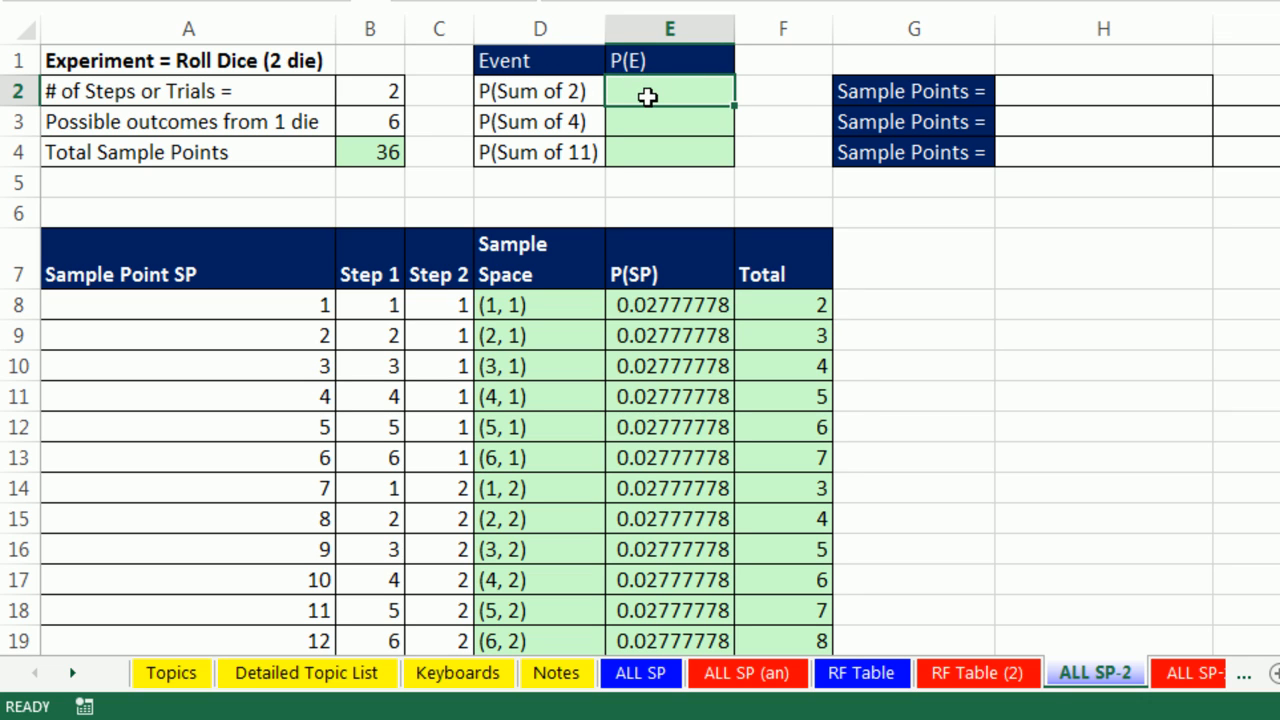
text(=)
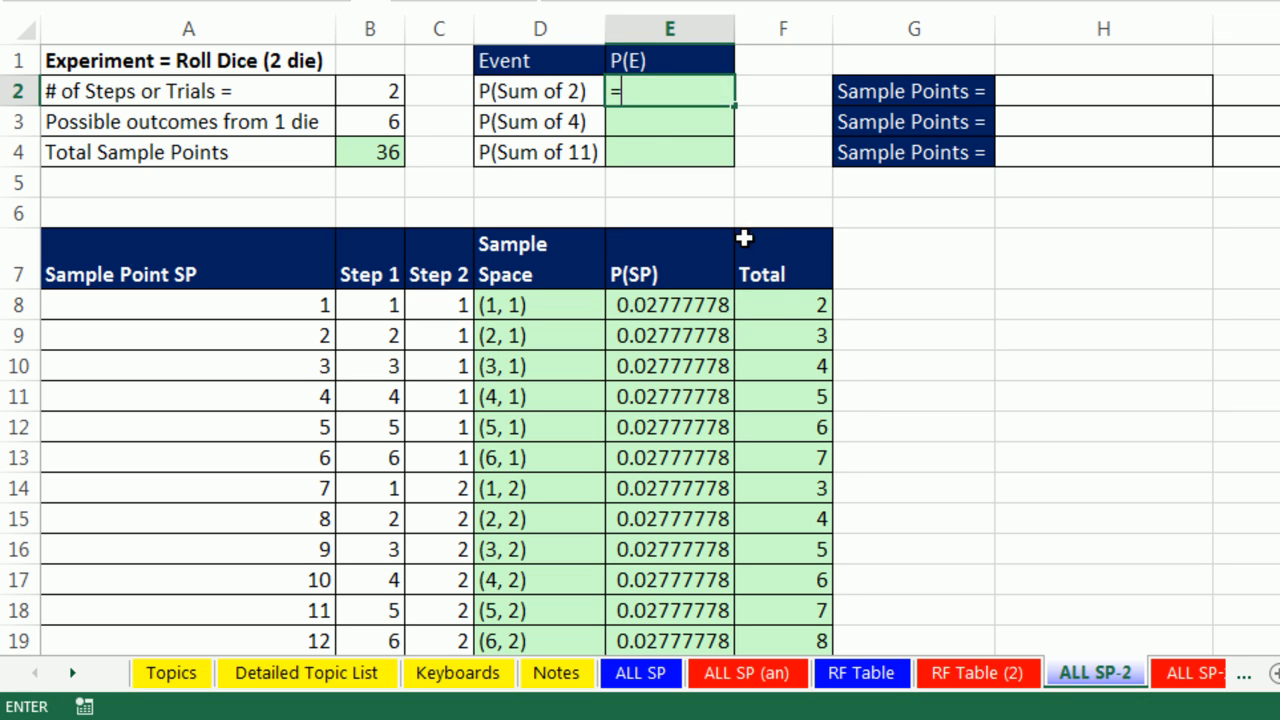
click(684, 310)
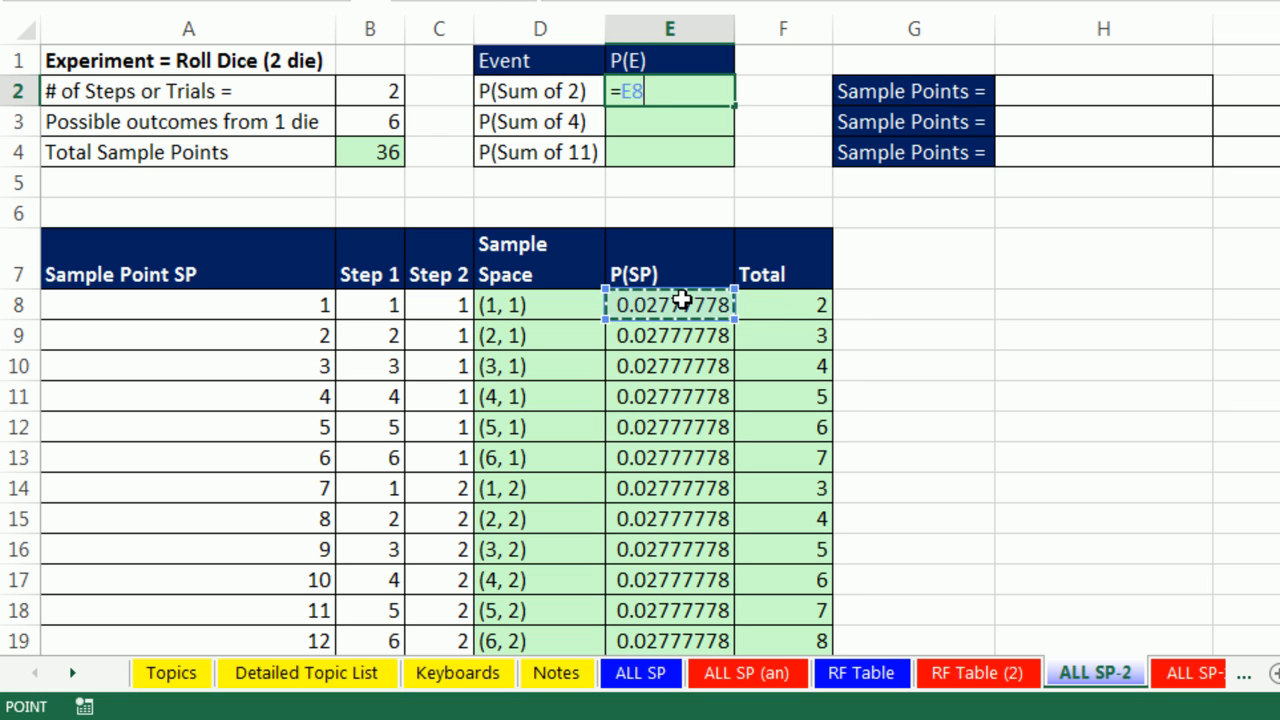
key(Tab)
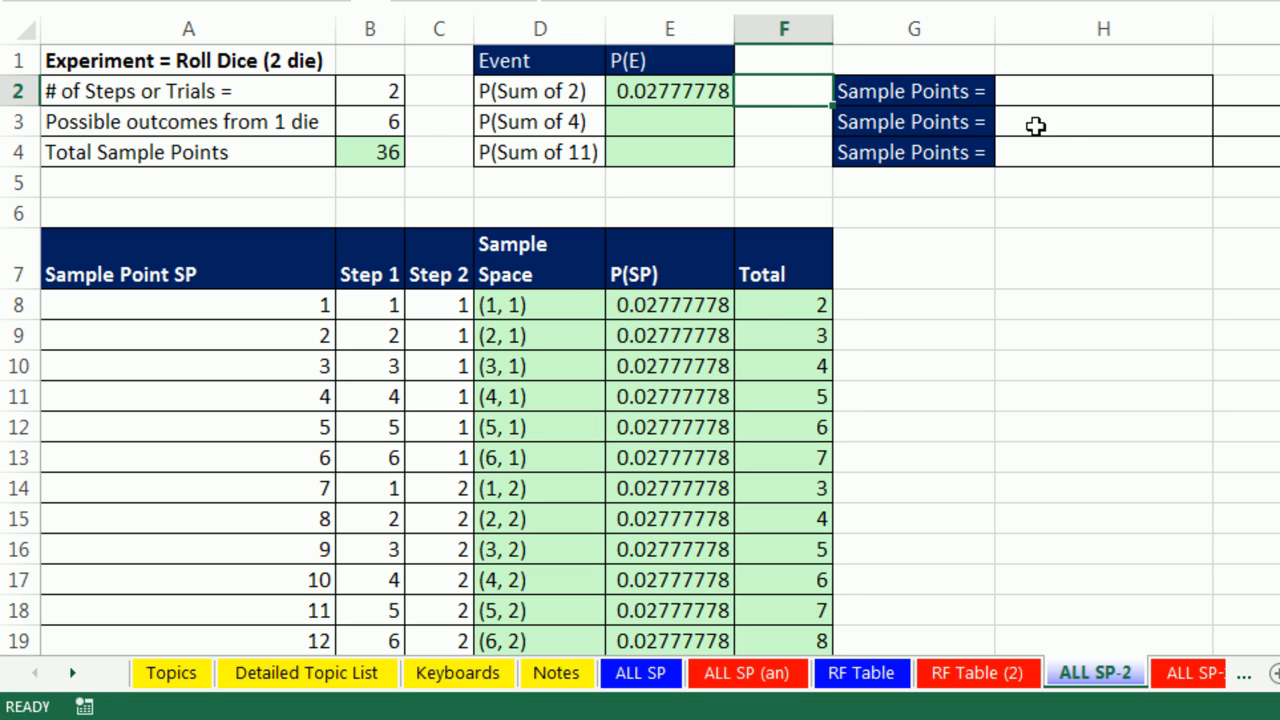
Enter =D8 in H2 to list the sample point for a sum of 2
click(1035, 90)
text(=)
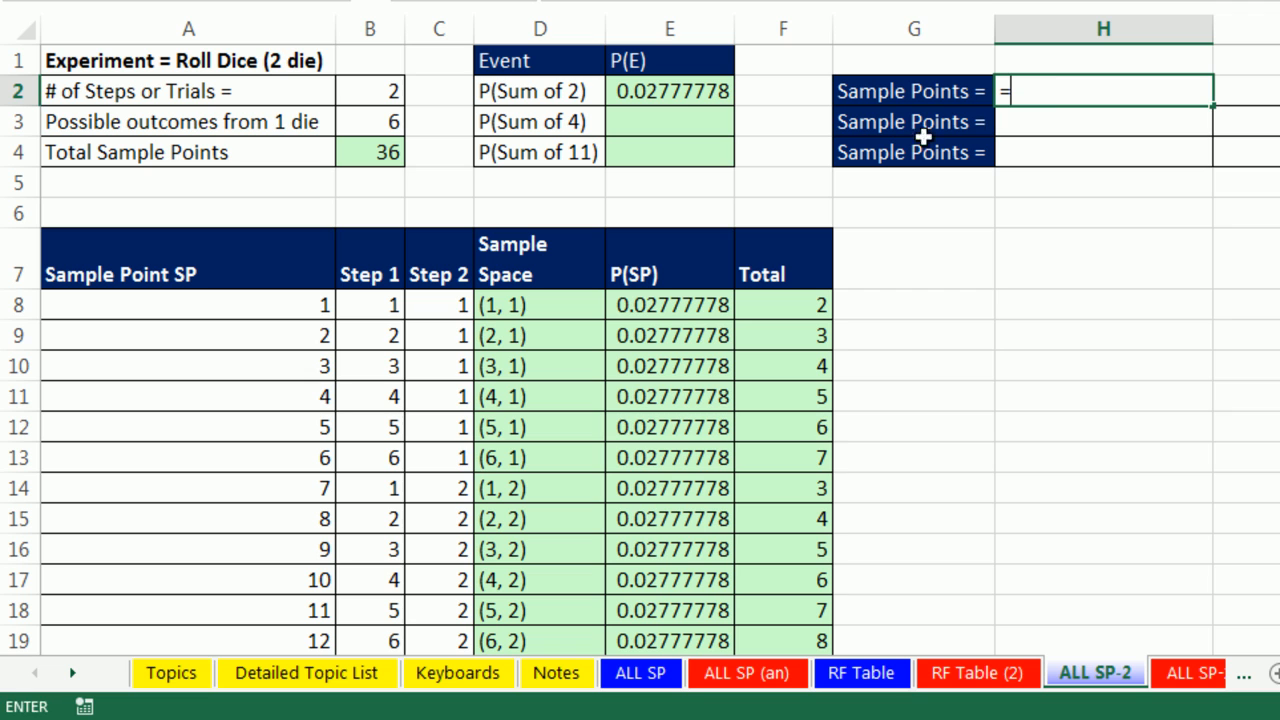
click(515, 305)
key(Return)
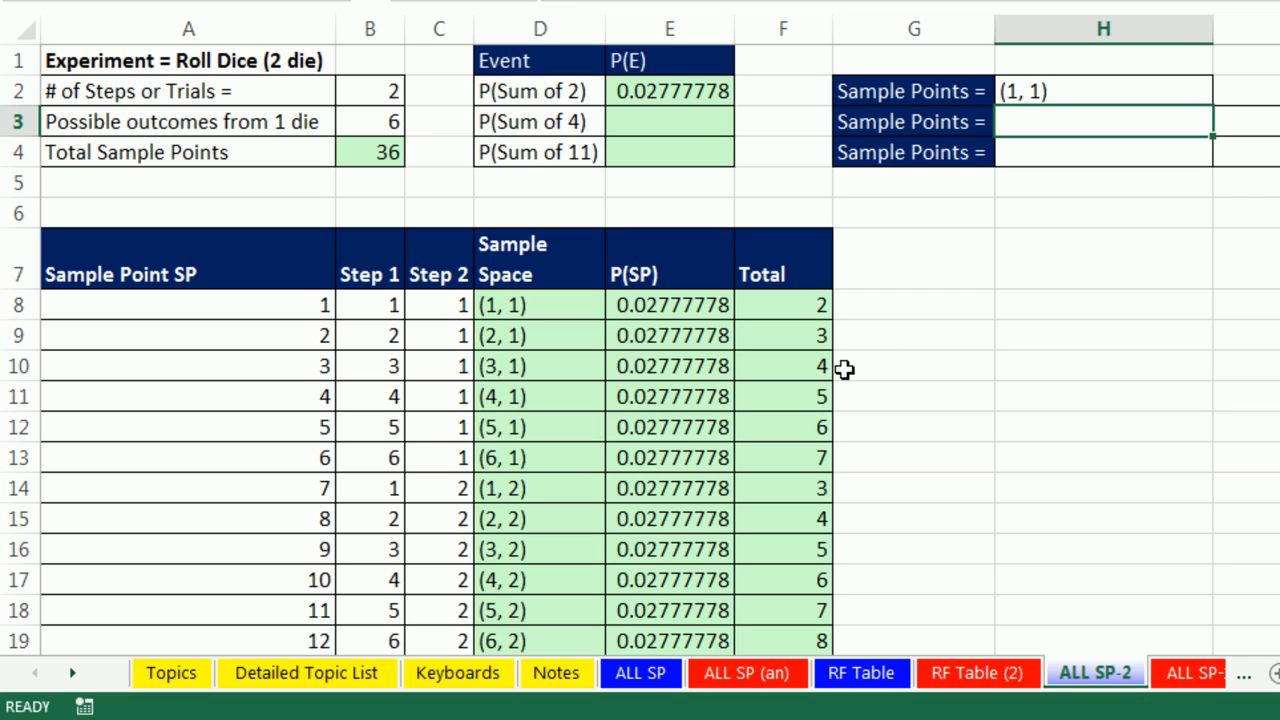
Look through the Total column for the sample points with a sum of 4
scroll(859, 533, down, 3)
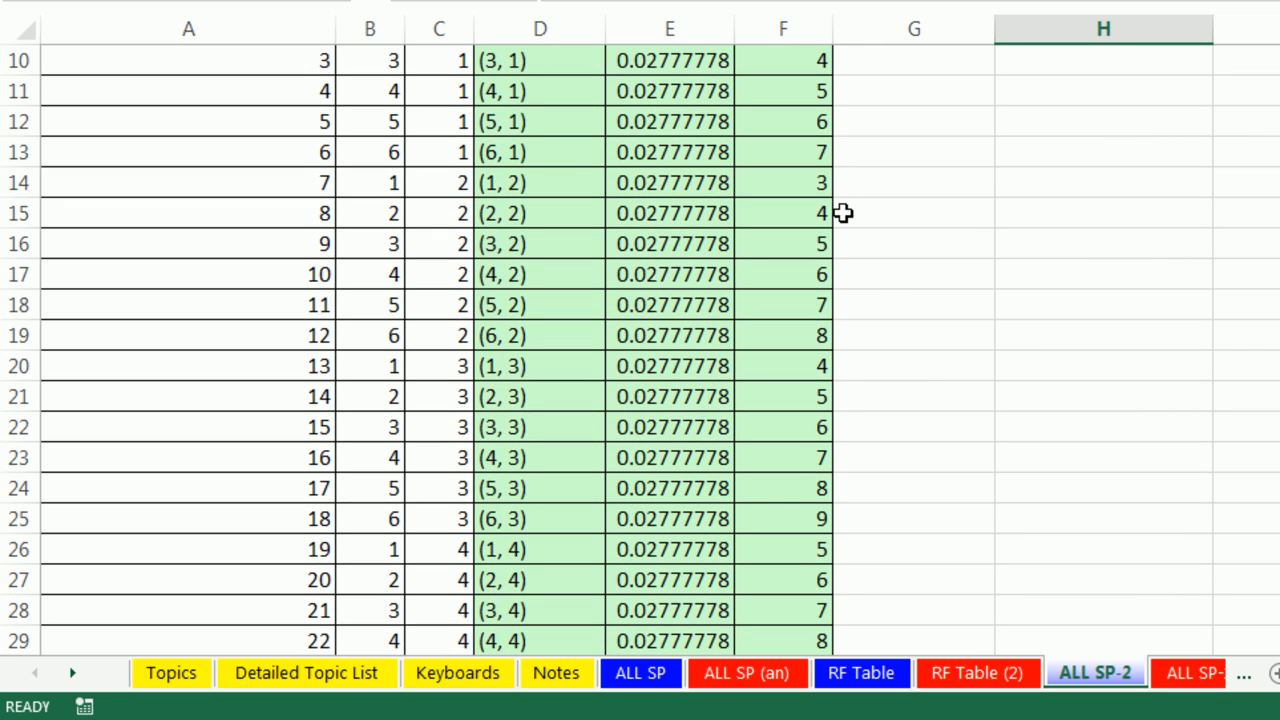
scroll(850, 525, down, 6)
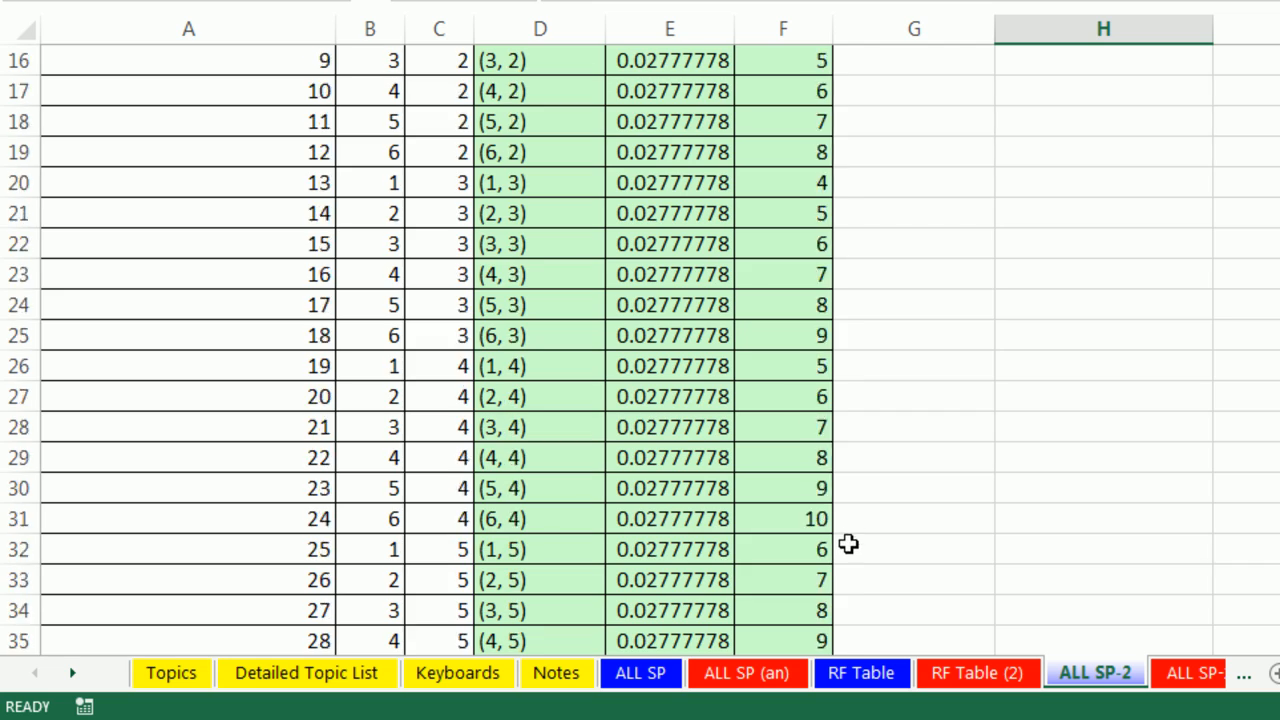
scroll(849, 545, up, 5)
scroll(848, 540, up, 4)
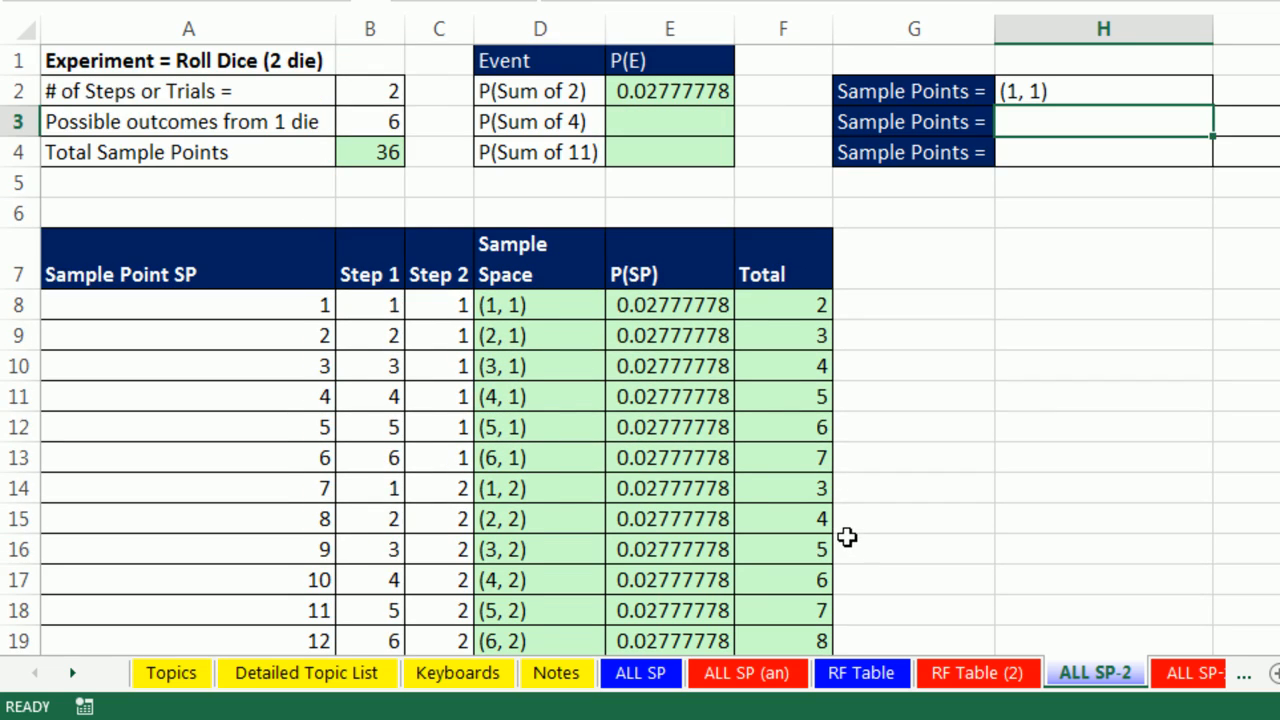
List the sample points for a sum of 4 by entering =D10 in H3, =D15 in I3 and =D20 in J3
text(=)
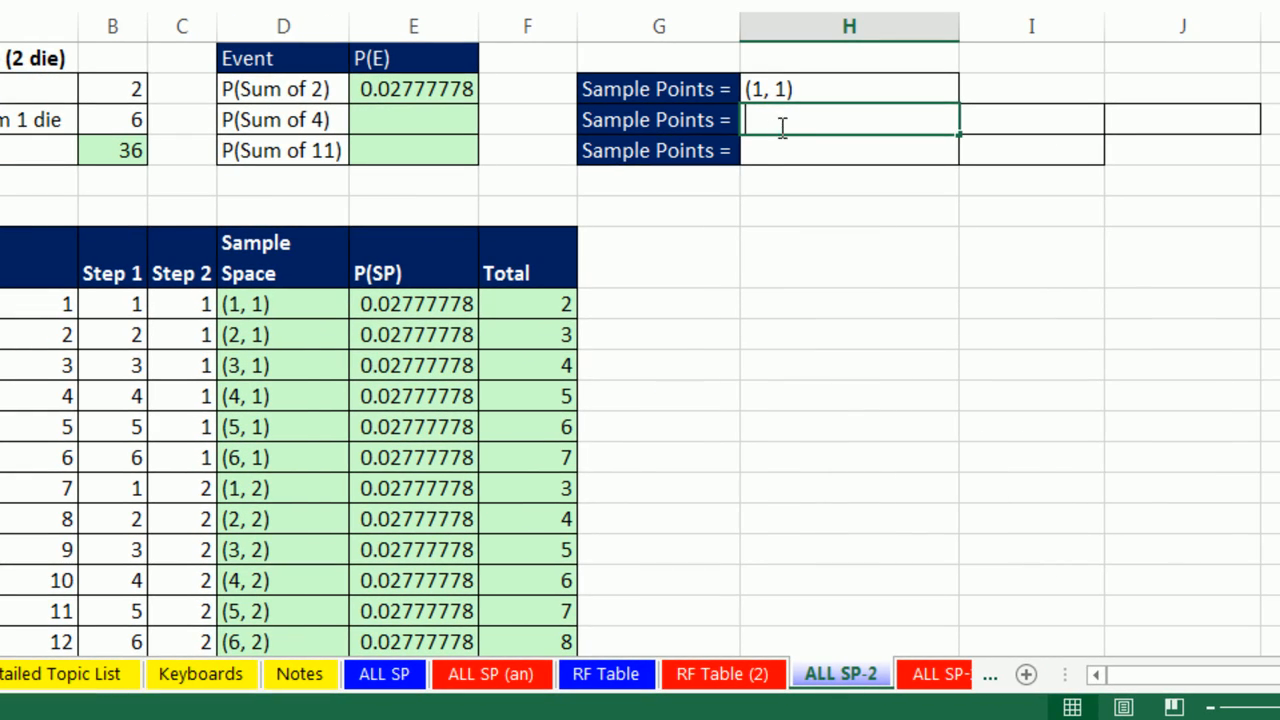
click(287, 364)
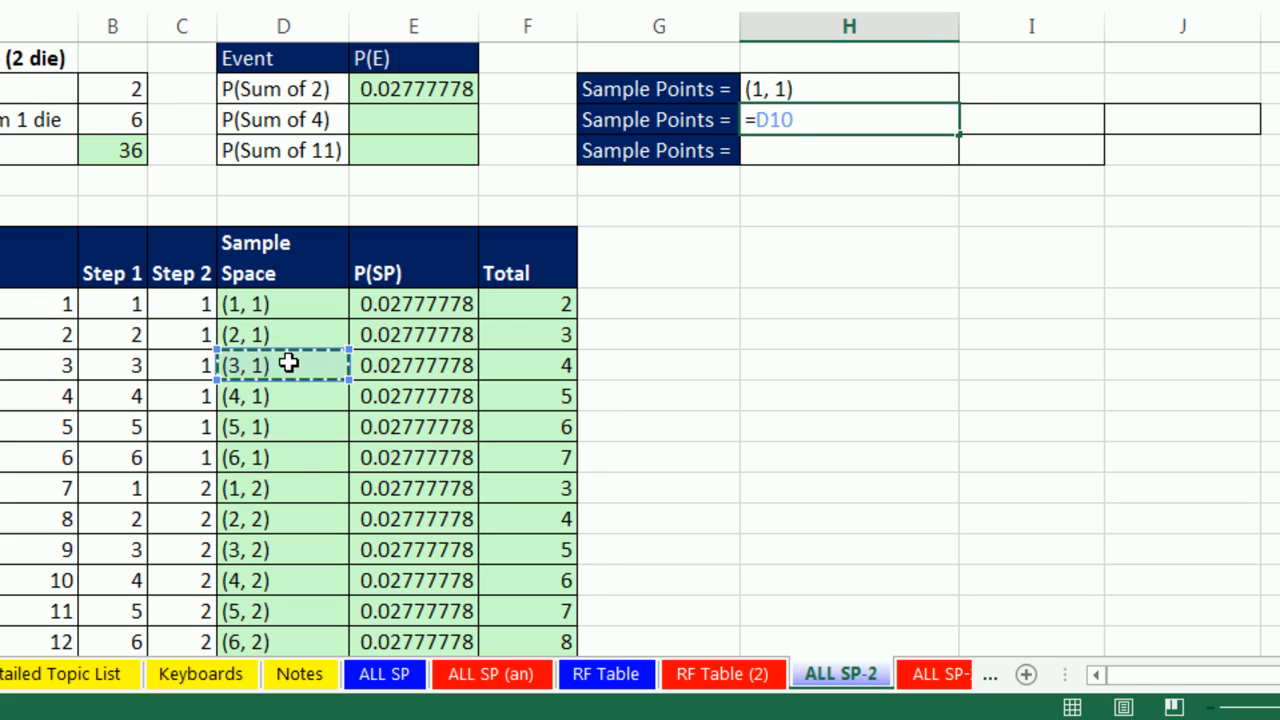
key(Tab)
text(=)
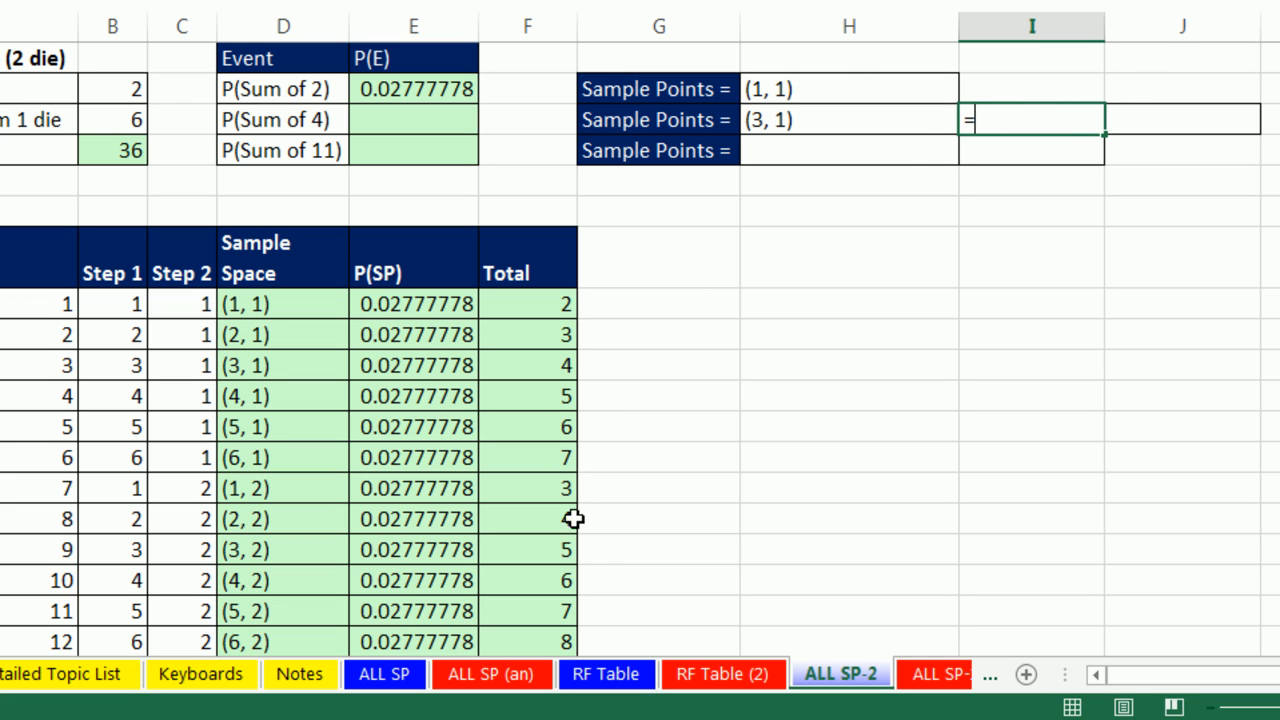
click(265, 525)
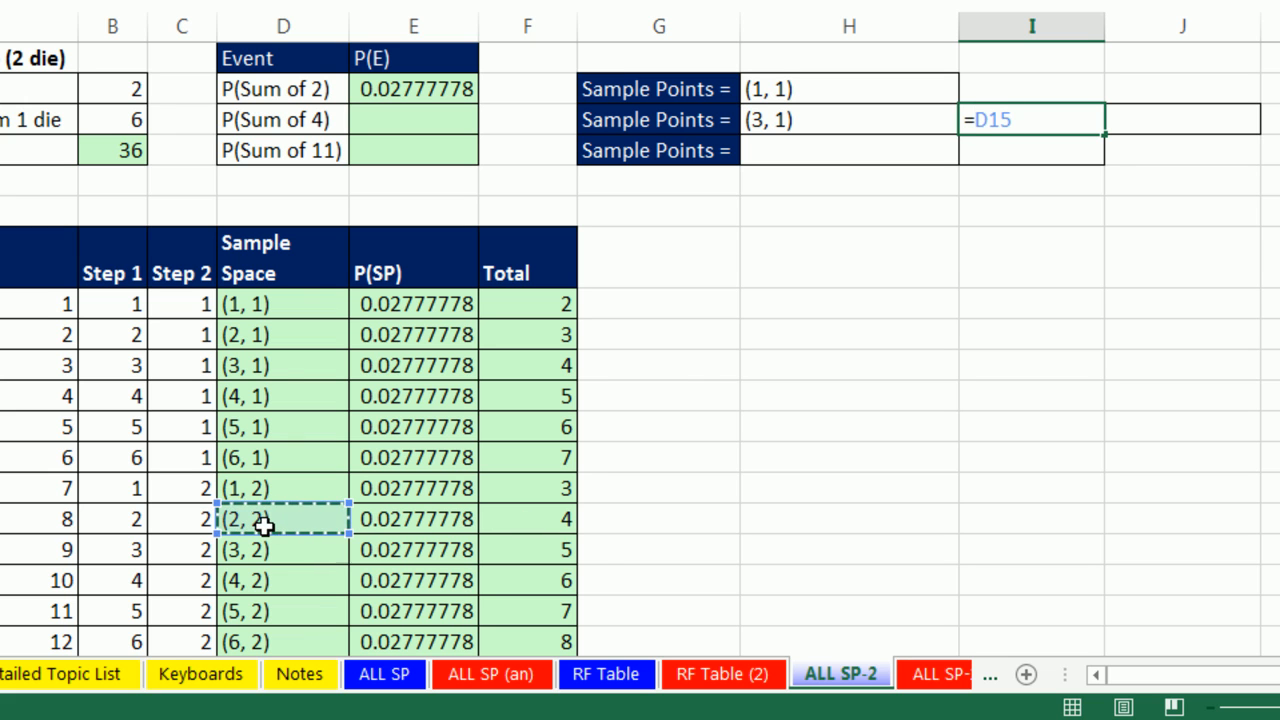
key(Tab)
text(=)
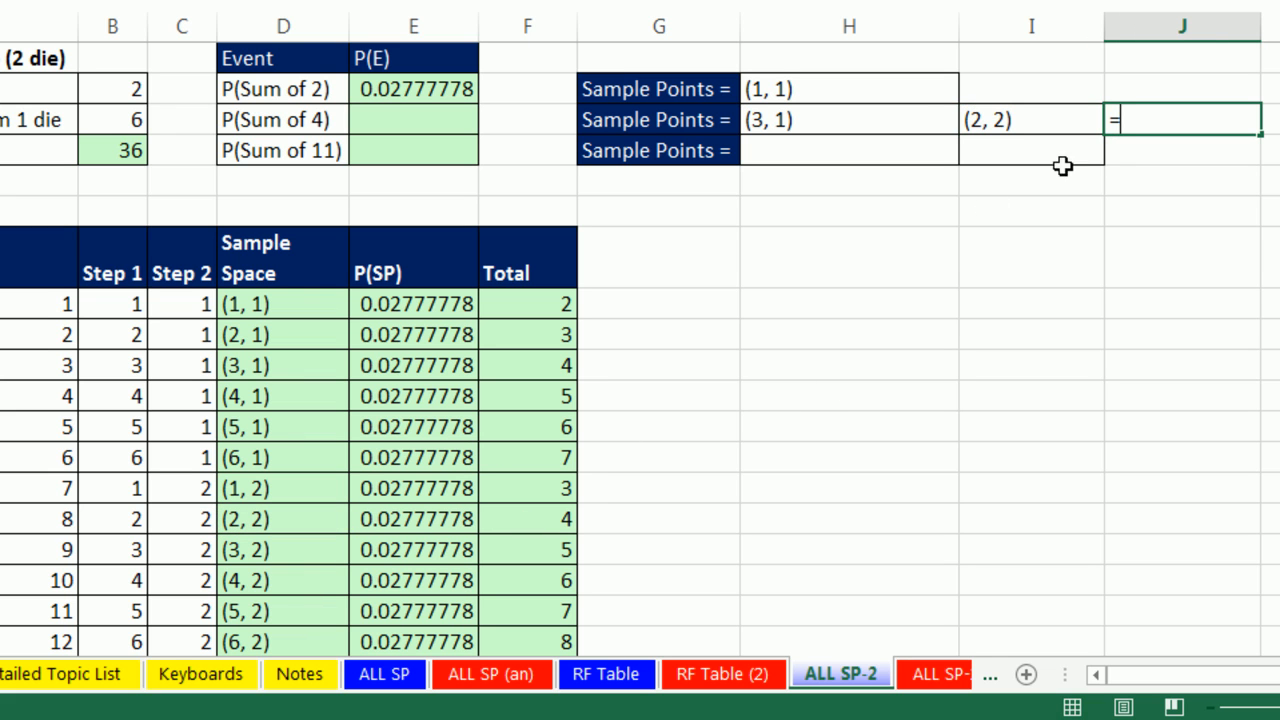
scroll(558, 405, down, 1)
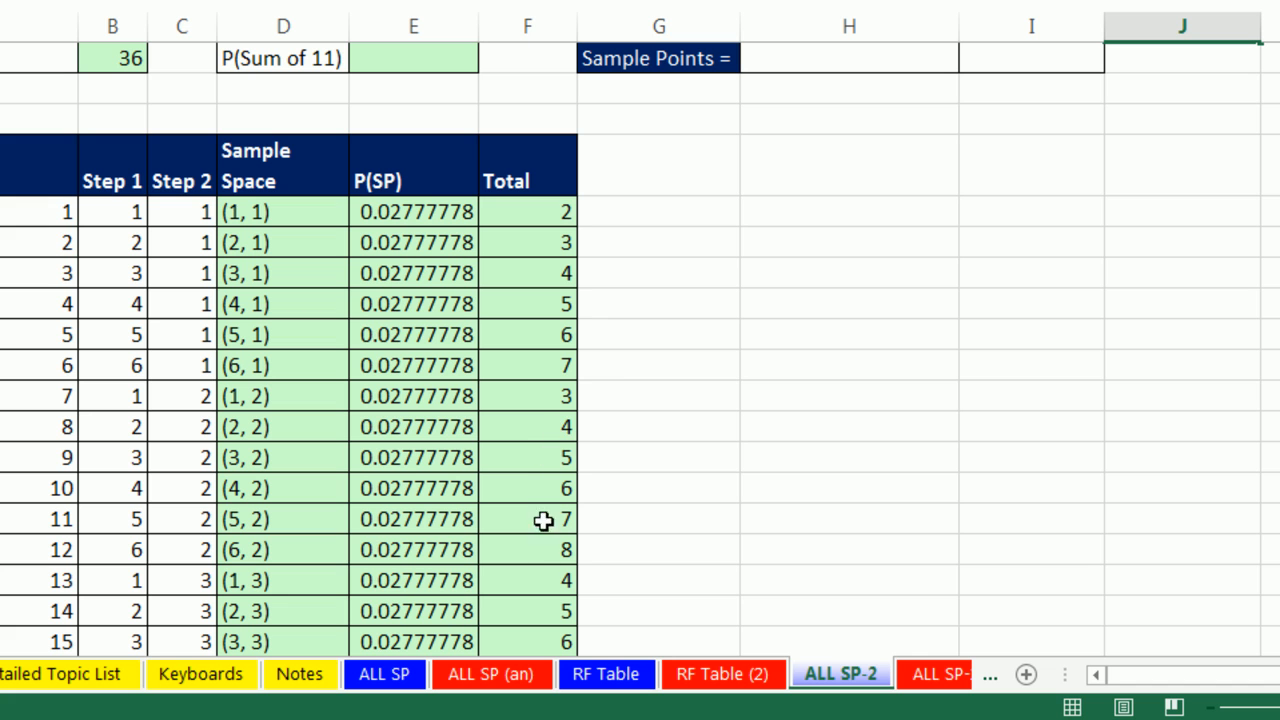
click(268, 580)
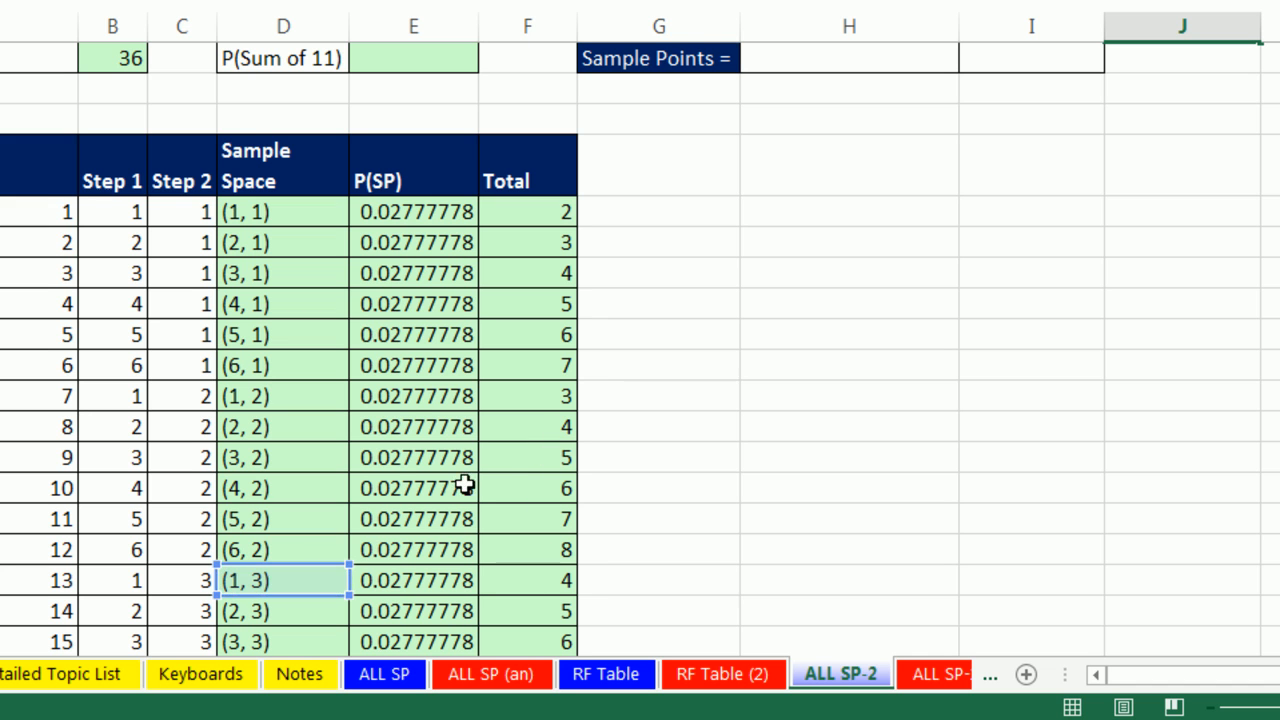
key(Tab)
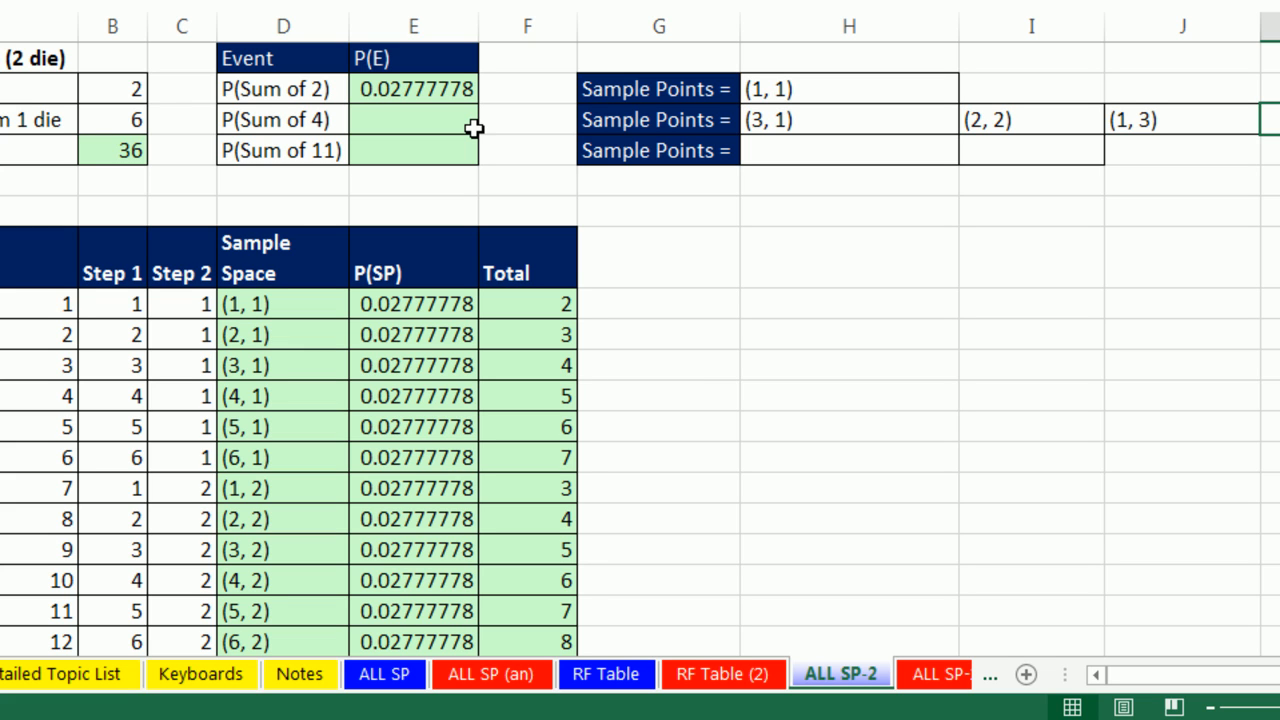
Enter =E10+E15+E20 in E3 as the probability of a sum of 4
click(440, 121)
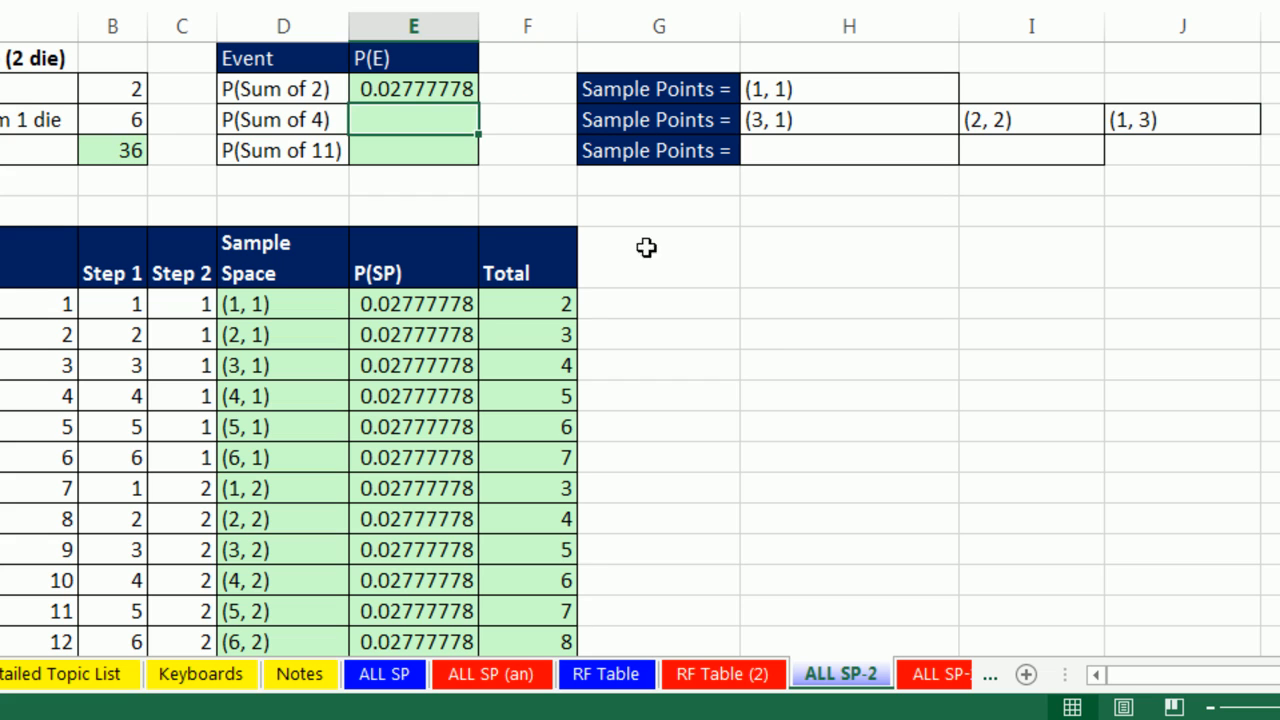
text(=)
click(428, 370)
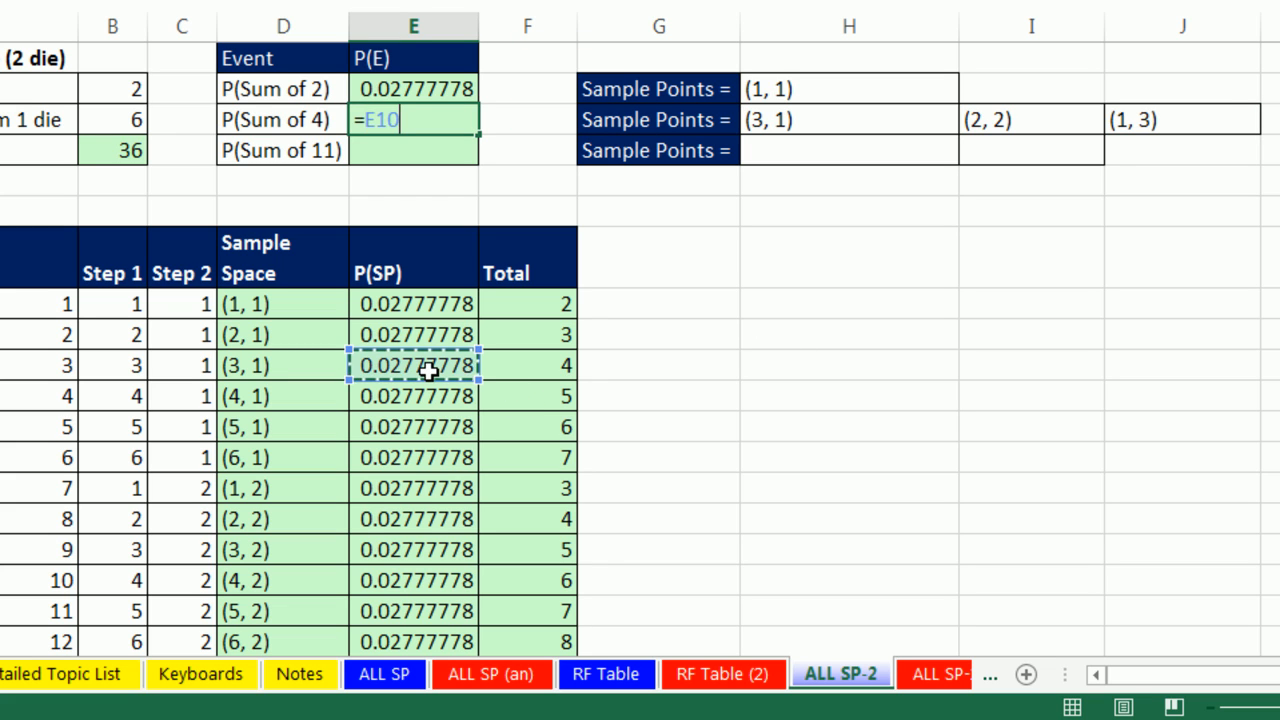
text(+)
click(446, 526)
text(+)
scroll(520, 535, down, 1)
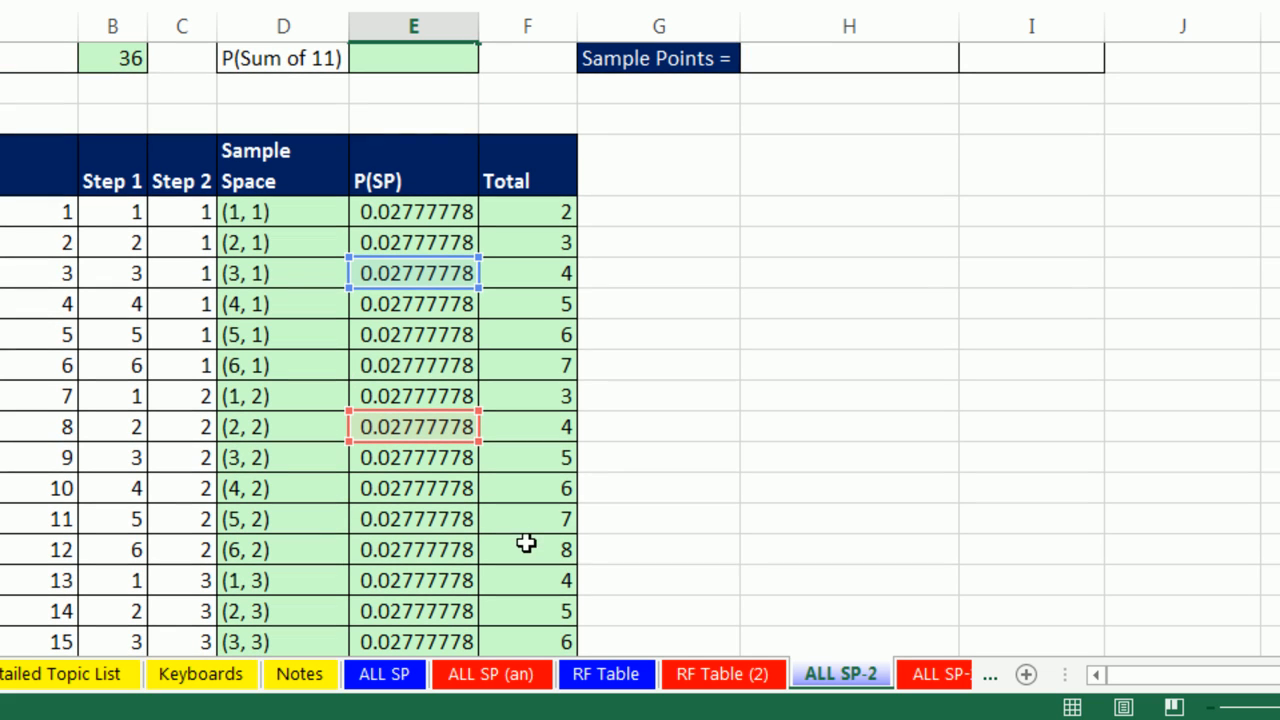
click(438, 584)
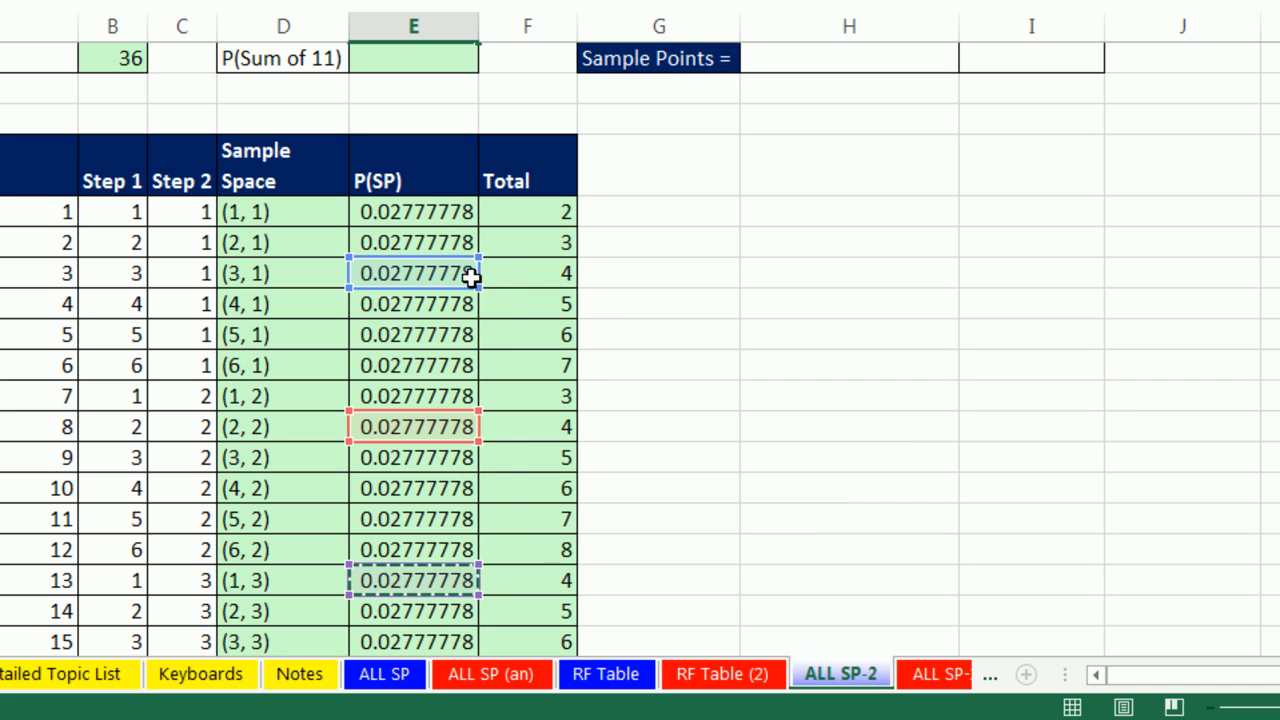
scroll(470, 277, up, 1)
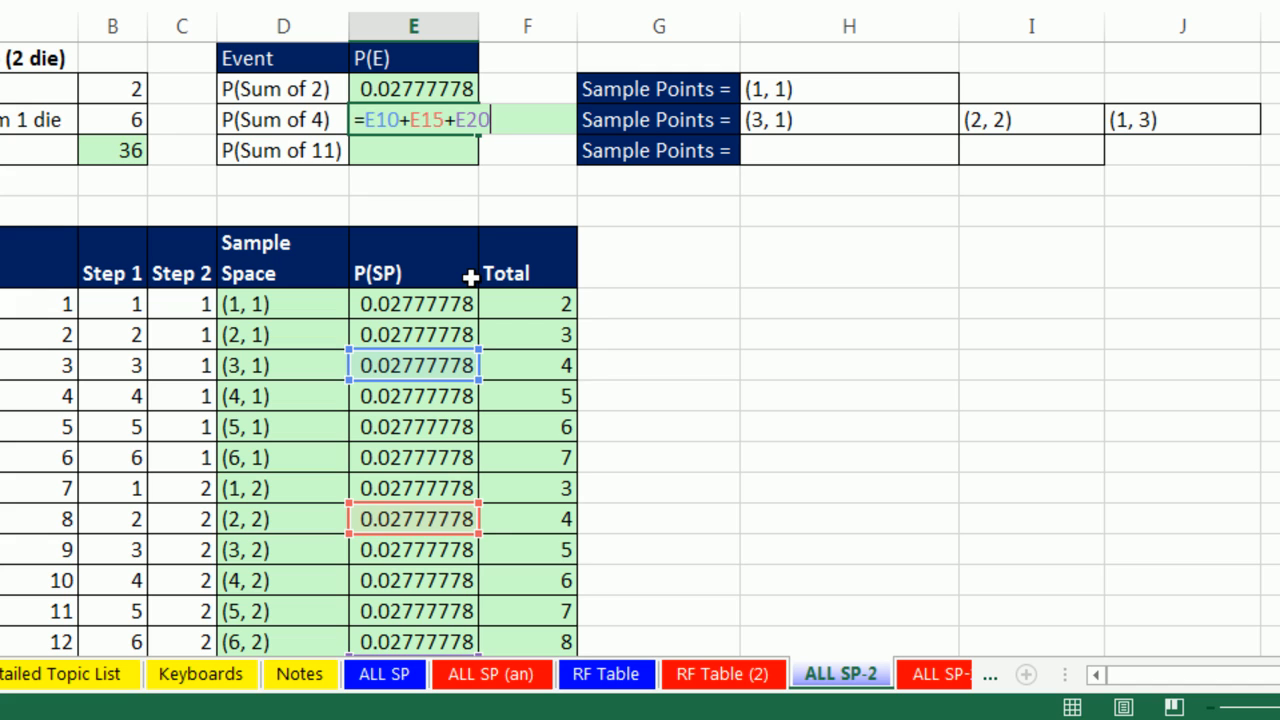
key(Return)
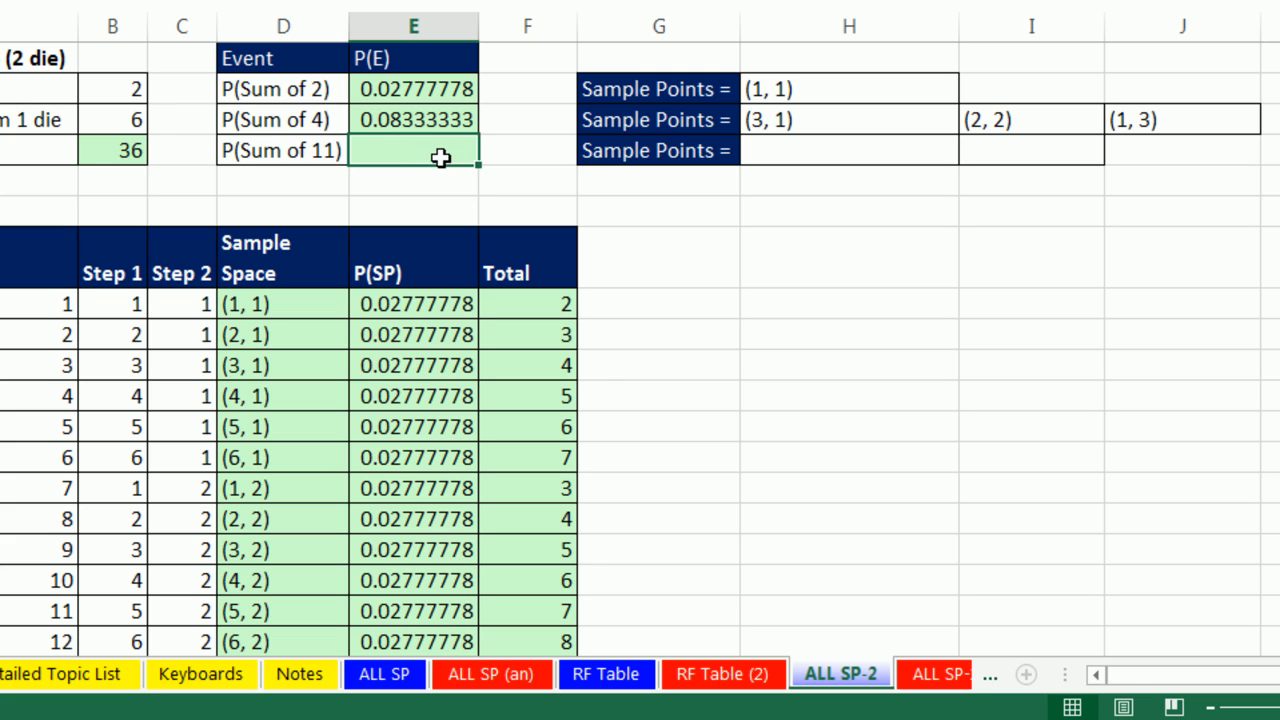
List the sample points for a sum of 11 by entering =D37 in H4 and =D42 in I4
double_click(820, 149)
text(=)
scroll(665, 263, down, 7)
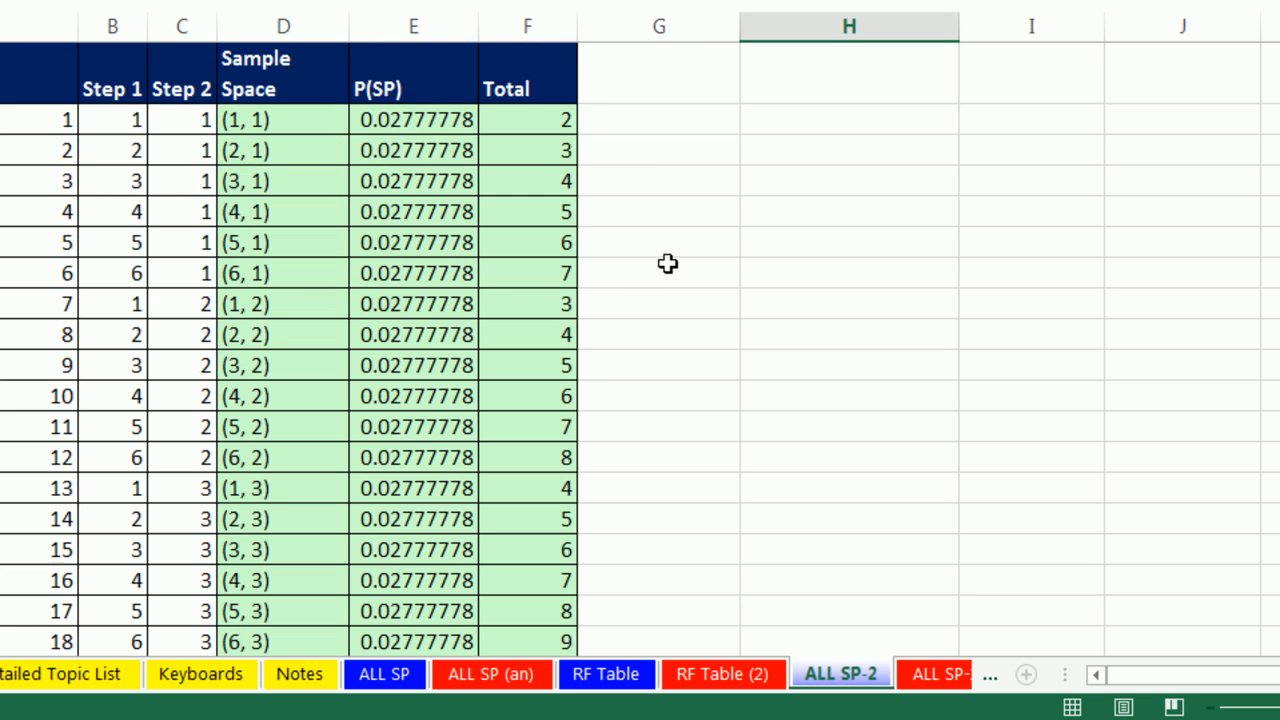
scroll(651, 291, down, 2)
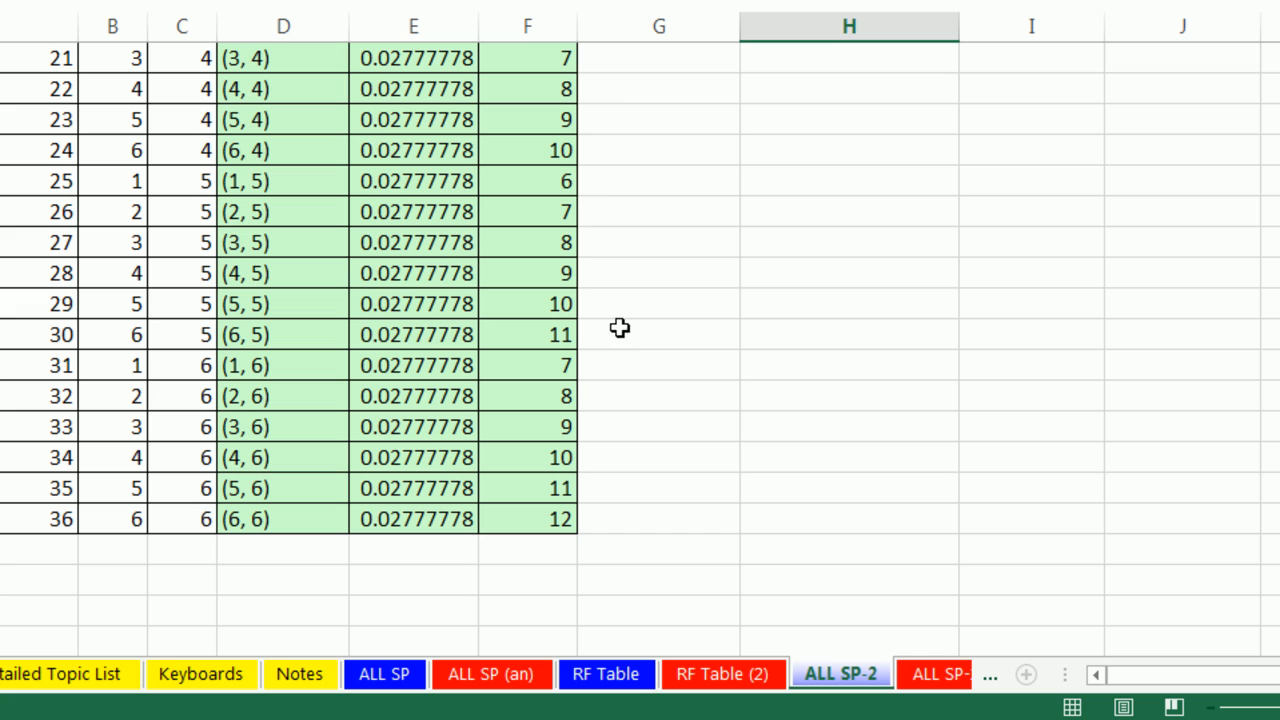
click(294, 336)
key(Tab)
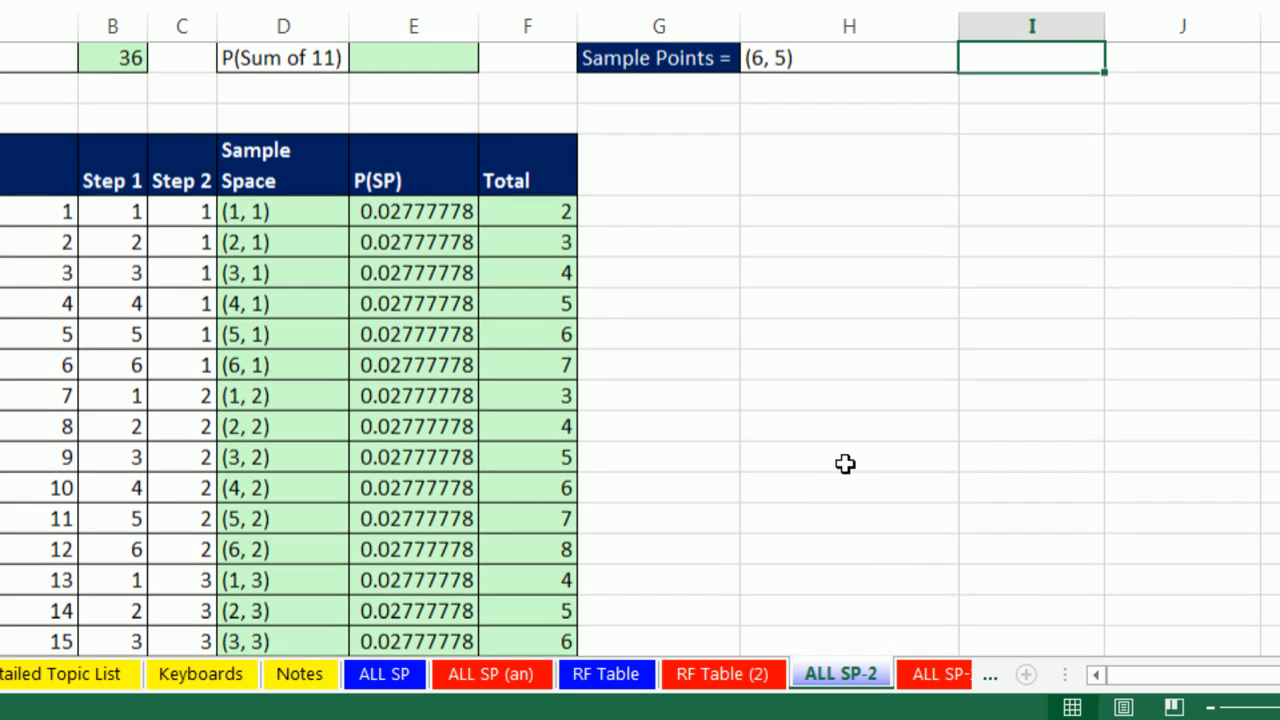
scroll(978, 239, up, 1)
text(=)
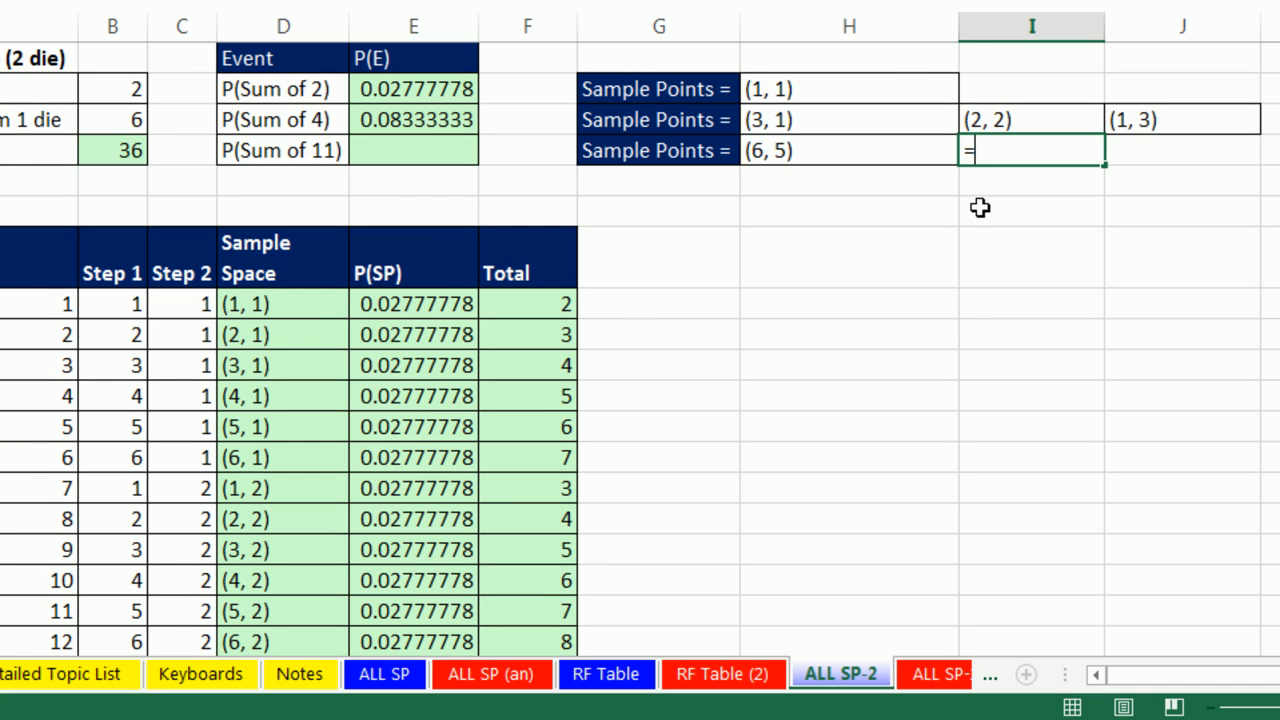
scroll(633, 342, down, 5)
scroll(633, 342, down, 3)
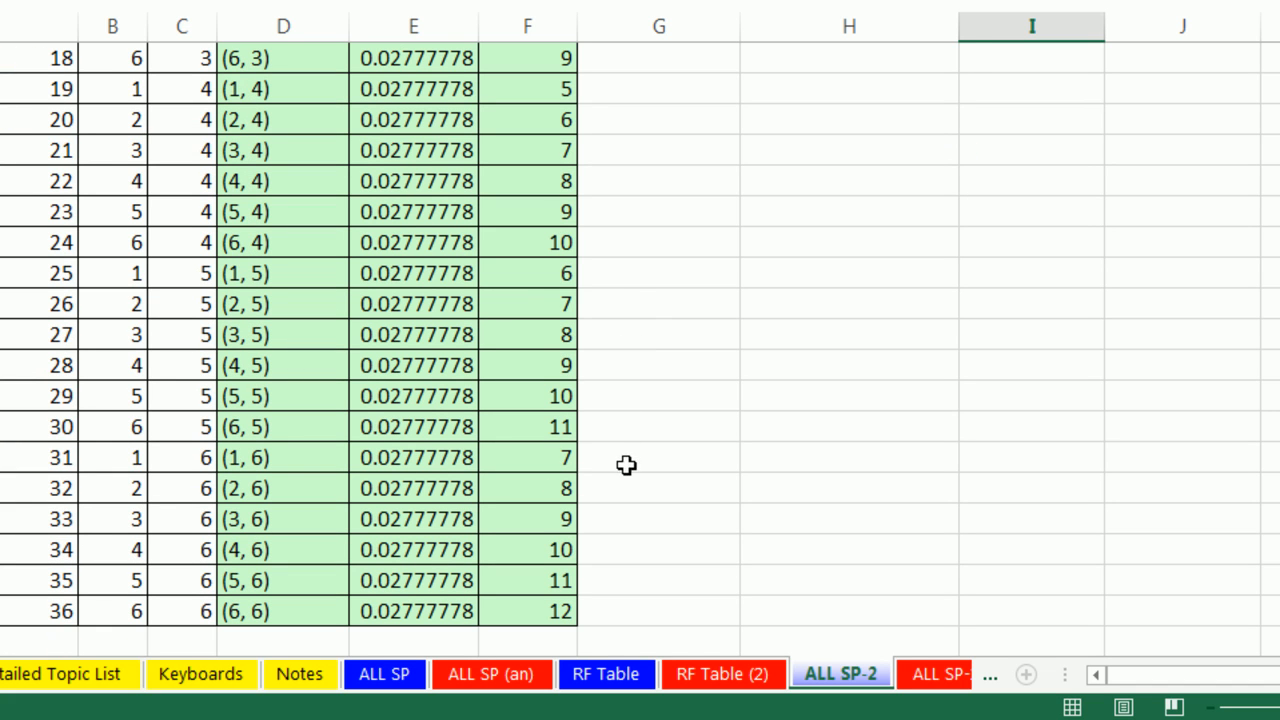
click(280, 585)
key(Tab)
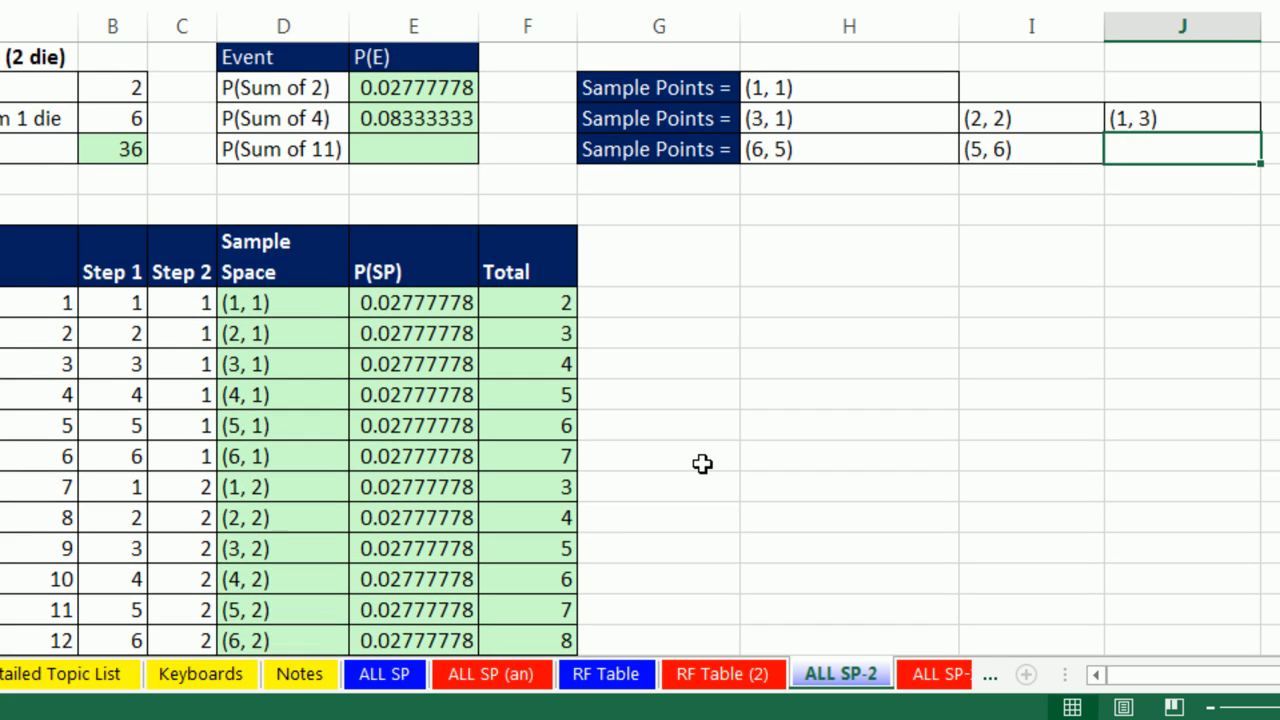
Enter =E37+E42 in E4 as the probability of a sum of 11
click(434, 151)
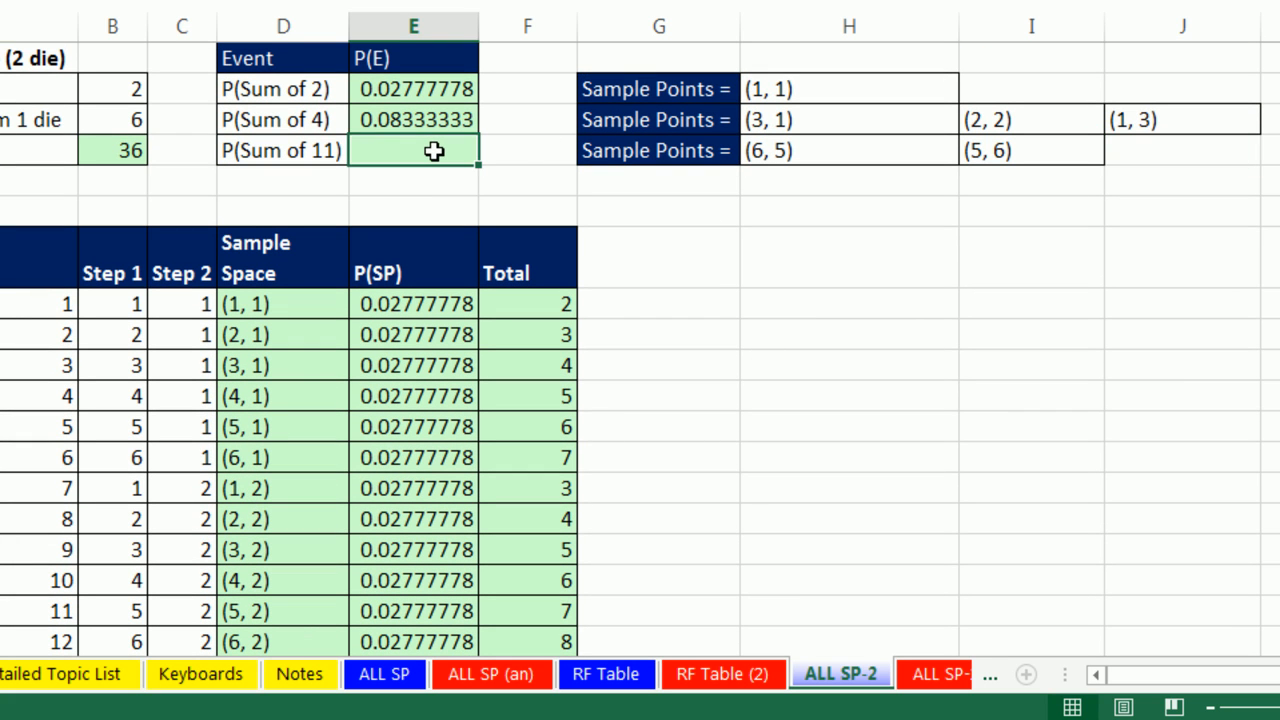
text(=)
scroll(465, 190, down, 8)
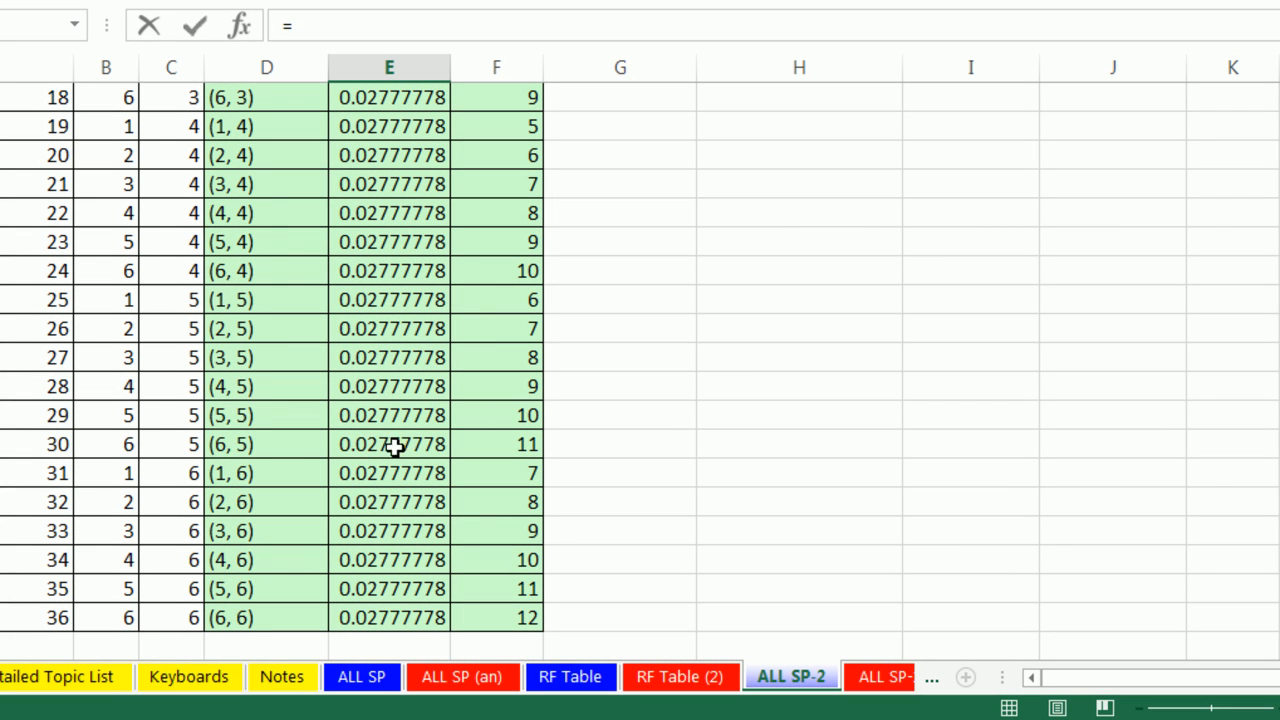
click(410, 450)
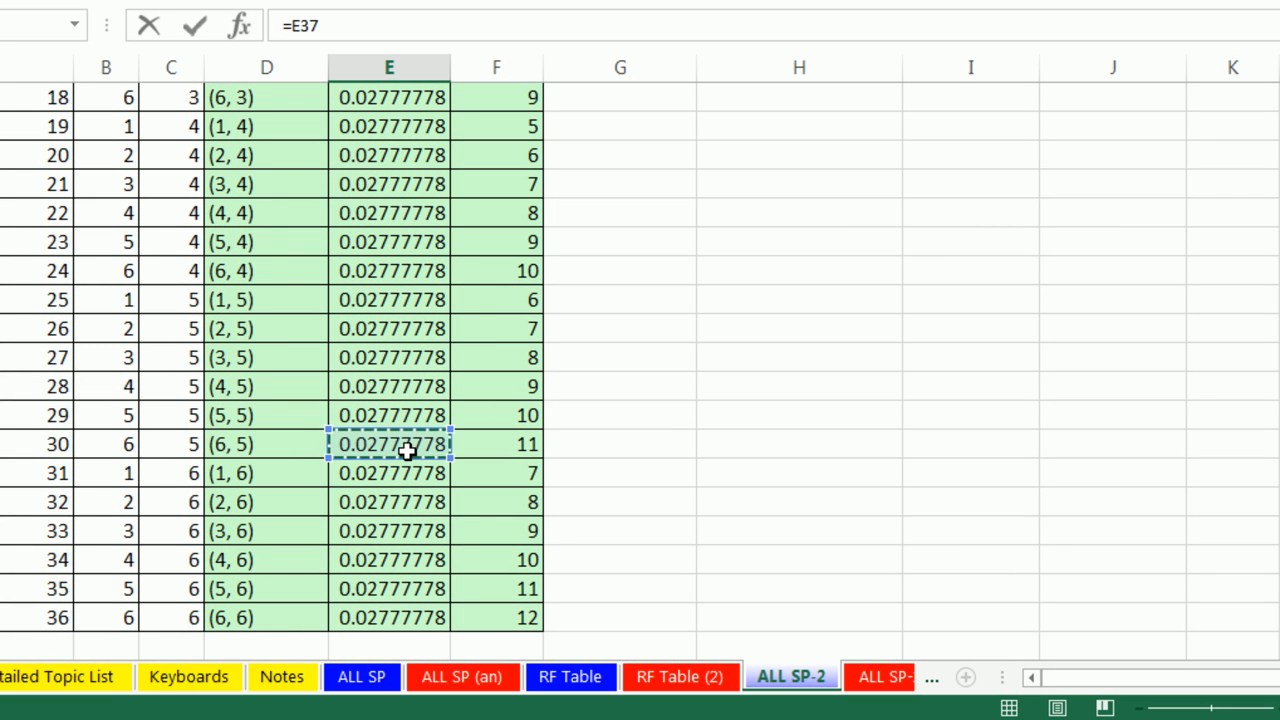
scroll(408, 449, up, 1)
text(+)
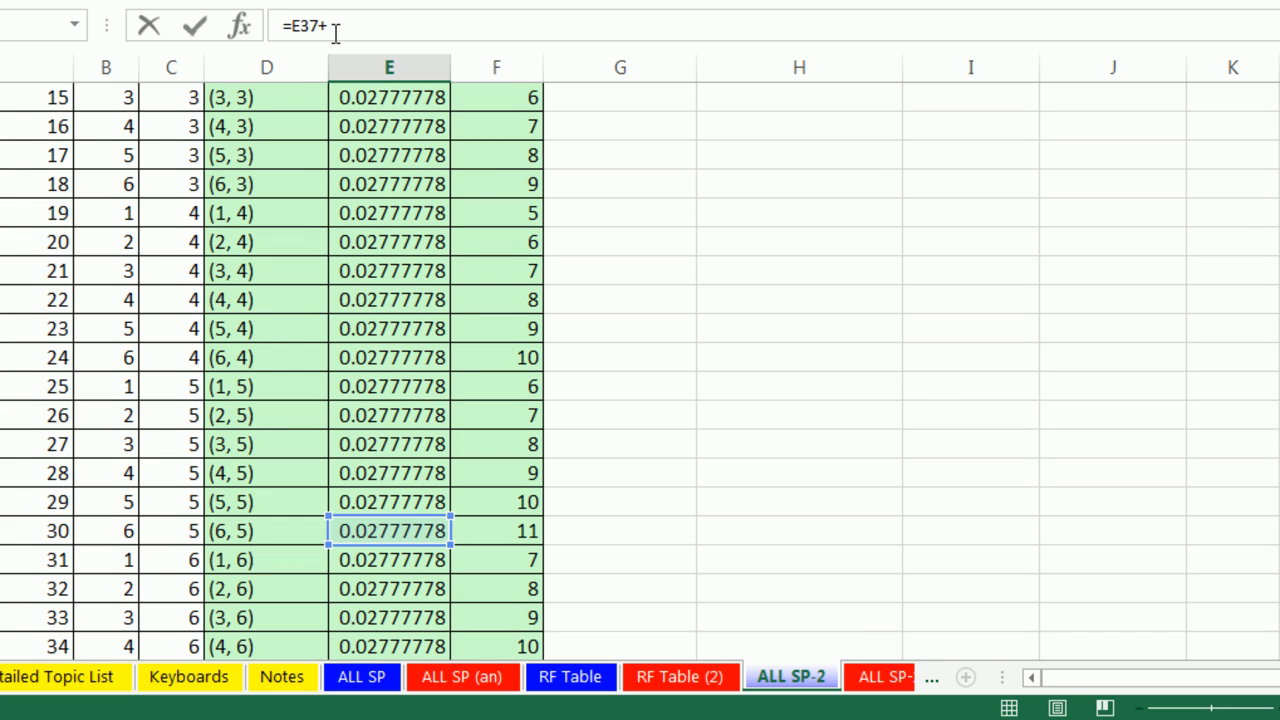
scroll(425, 485, down, 1)
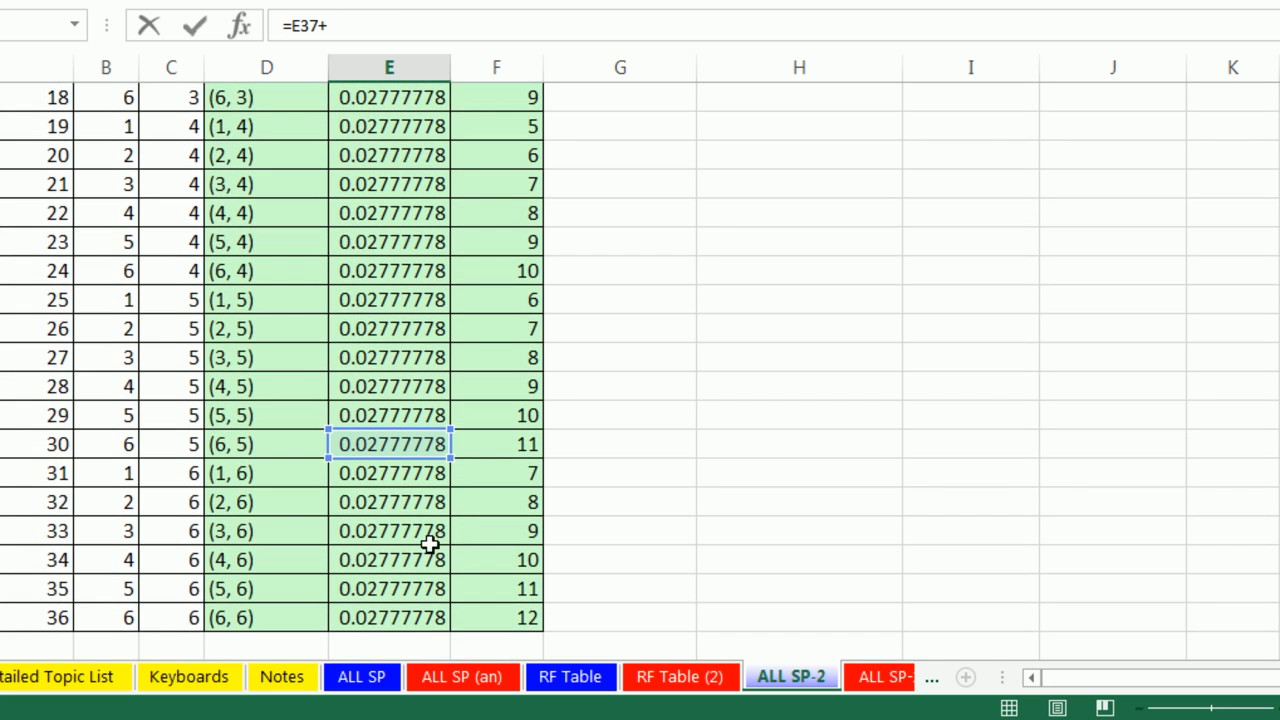
click(415, 586)
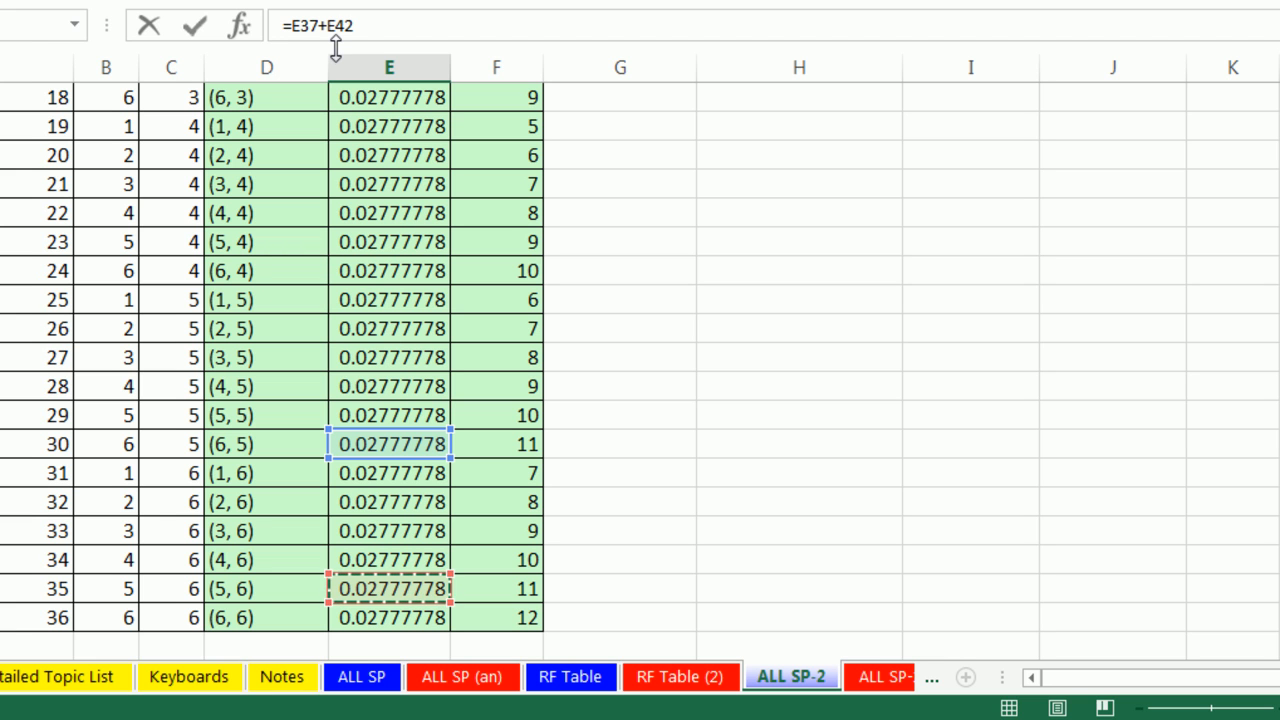
key(Return)
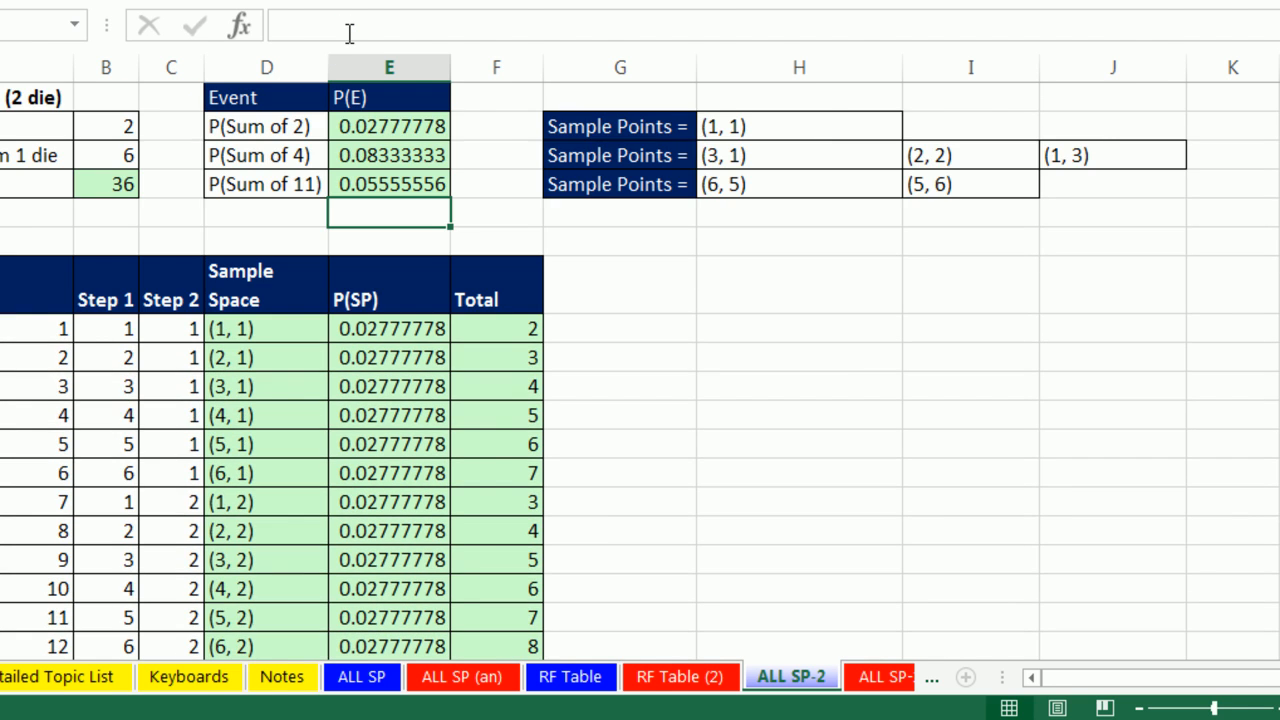